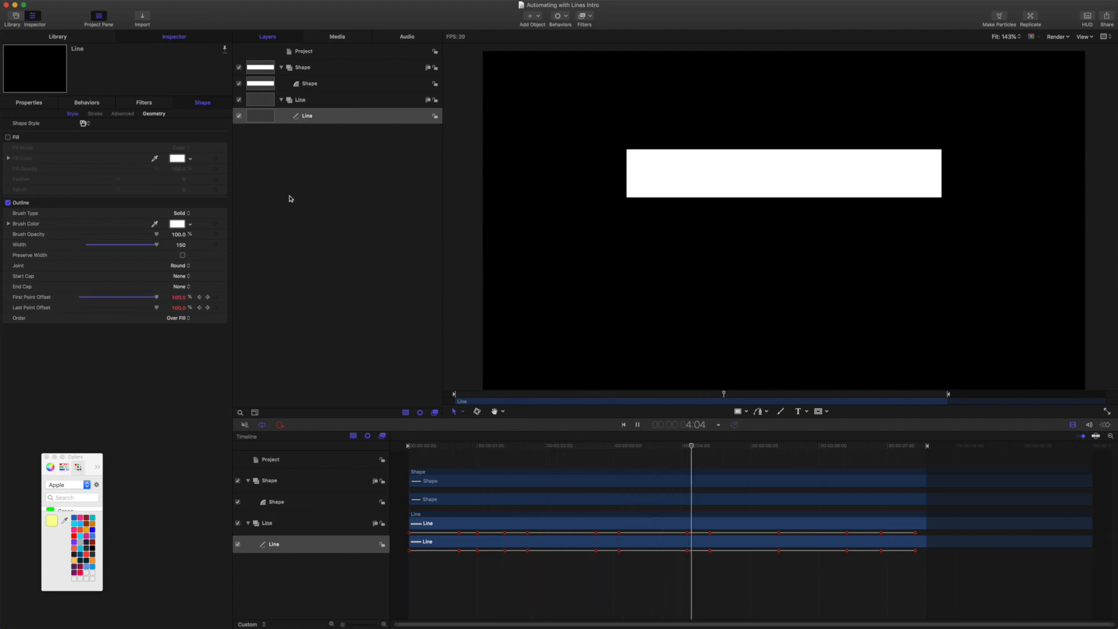
- Stop playback and show the geometry parameters of the line, to compare it with the shape
{"action": "key", "text": "space"}
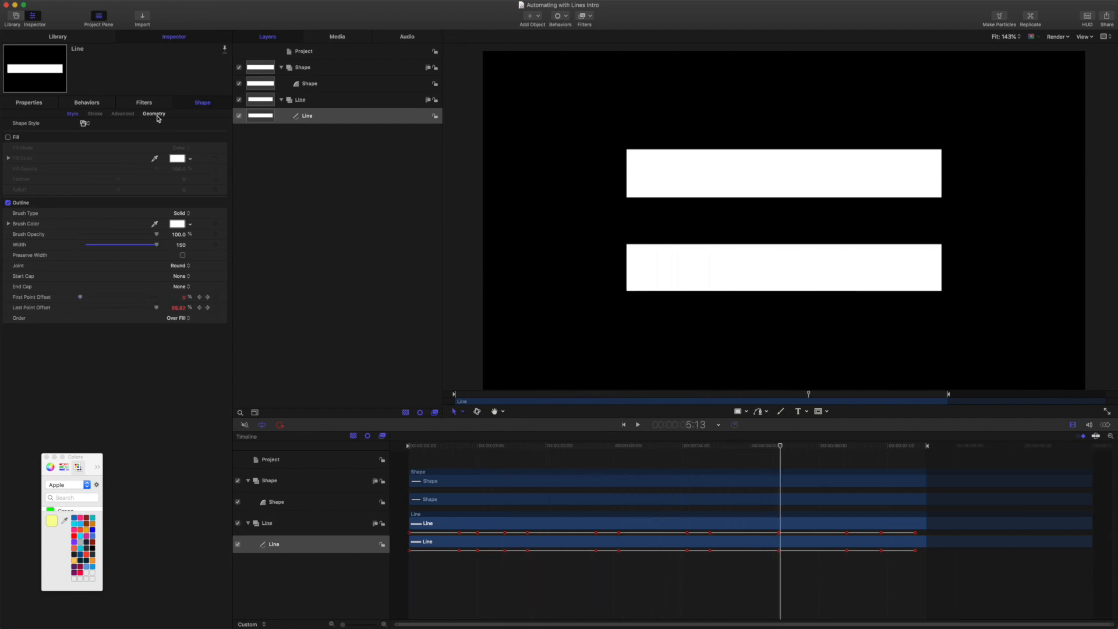
{"action": "left_click", "coordinate": [155, 114]}
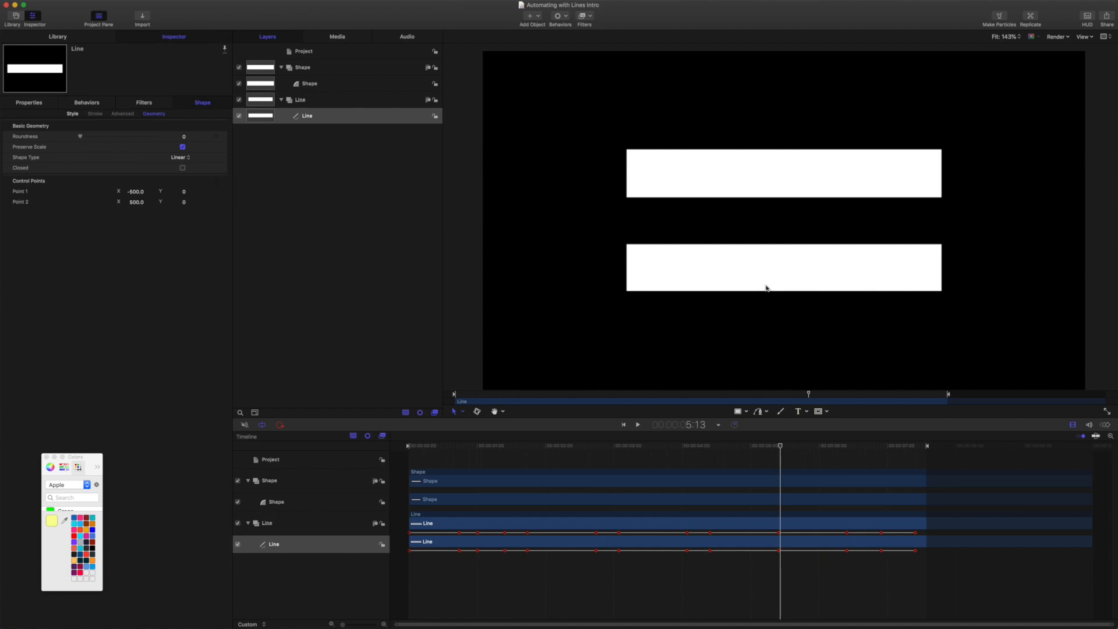
{"action": "left_click", "coordinate": [330, 85]}
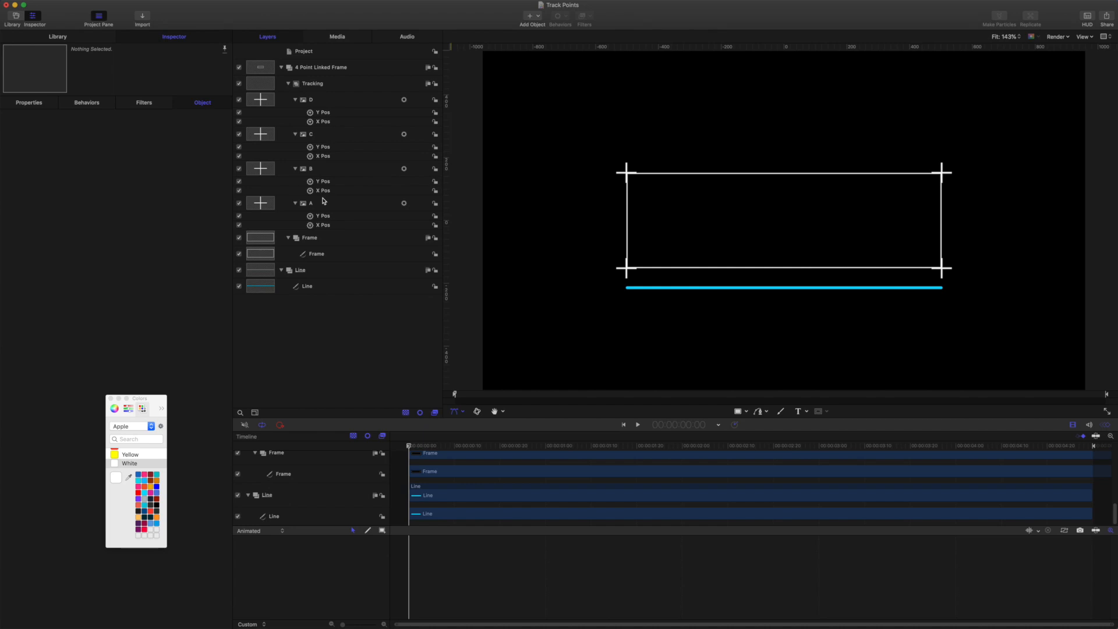
- Add a Track Points behavior to the blue line and rename it Track Point 1
{"action": "left_click", "coordinate": [317, 290]}
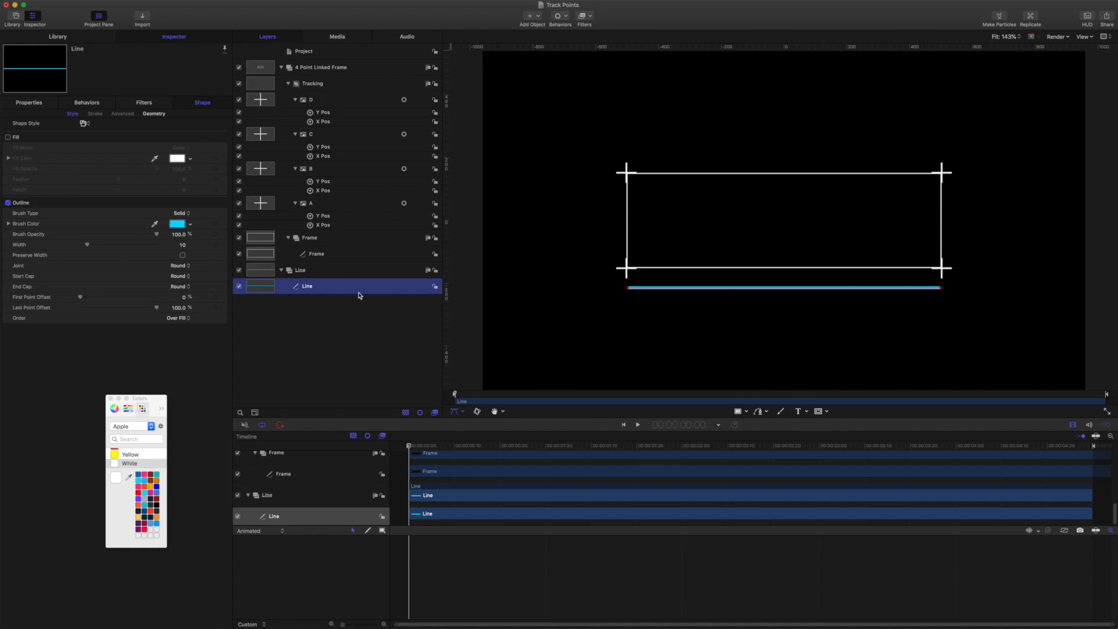
{"action": "left_click", "coordinate": [567, 19]}
{"action": "mouse_move", "coordinate": [566, 89]}
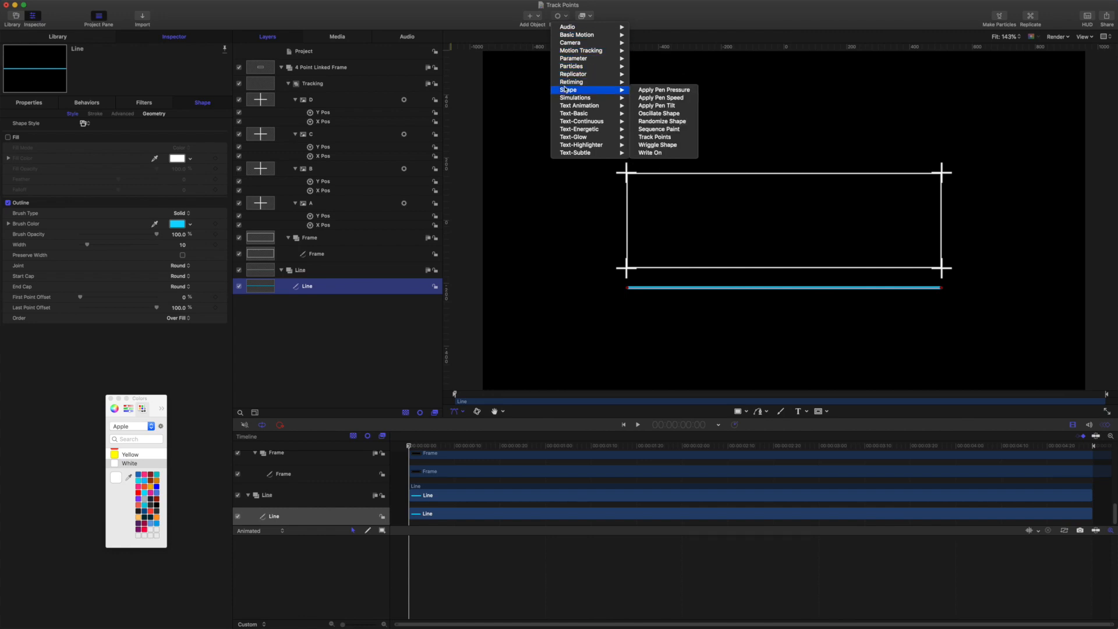
{"action": "left_click", "coordinate": [656, 138]}
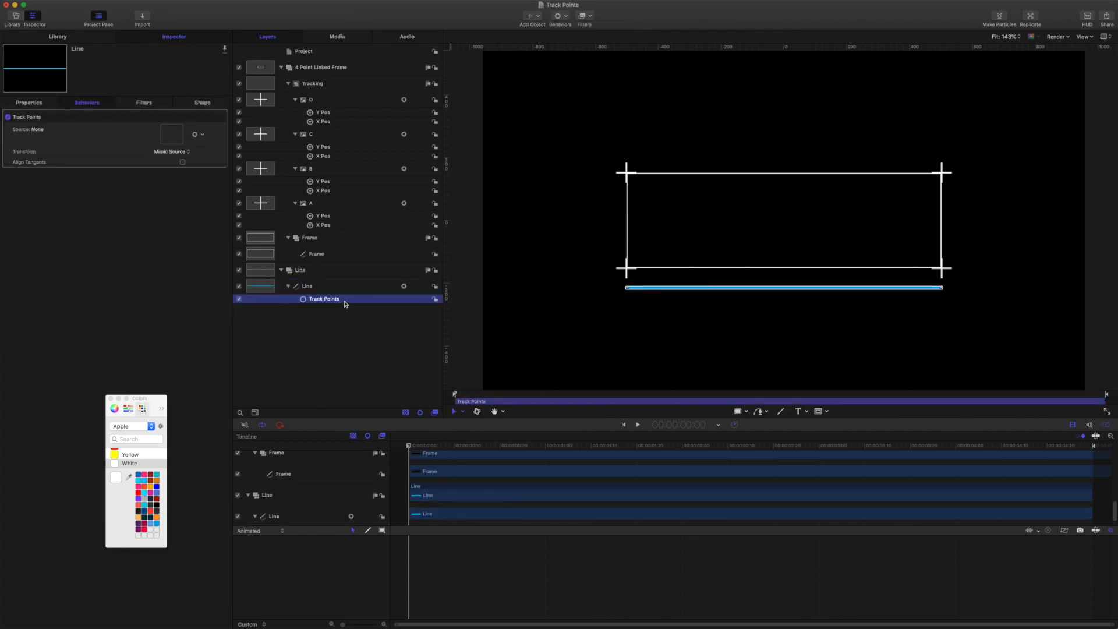
{"action": "double_click", "coordinate": [345, 300]}
{"action": "key", "text": "Return"}
- Use tracker D as the source of Track Point 1, with Track 2 disabled and Transform set to Attach to Source
{"action": "left_click_drag", "start_coordinate": [319, 102], "coordinate": [176, 139]}
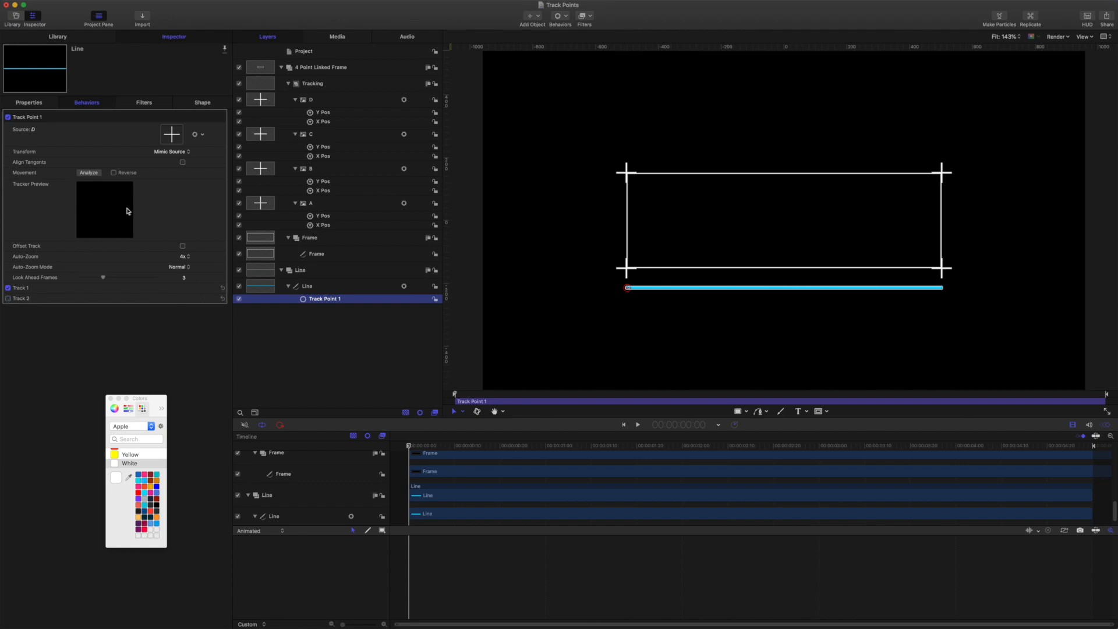
{"action": "left_click", "coordinate": [163, 153]}
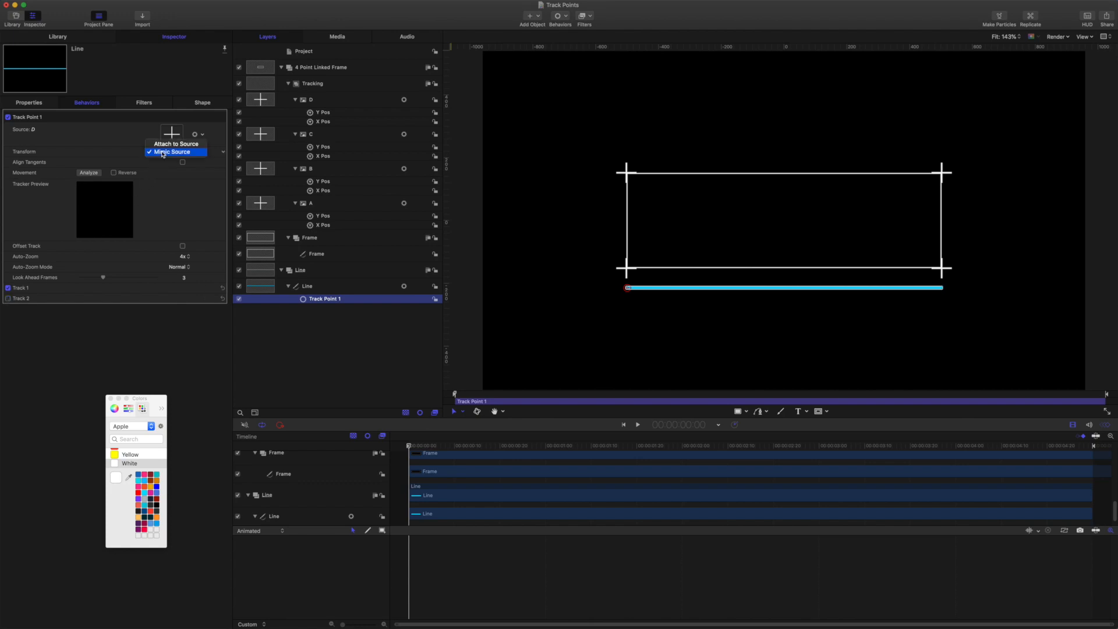
{"action": "left_click", "coordinate": [190, 146]}
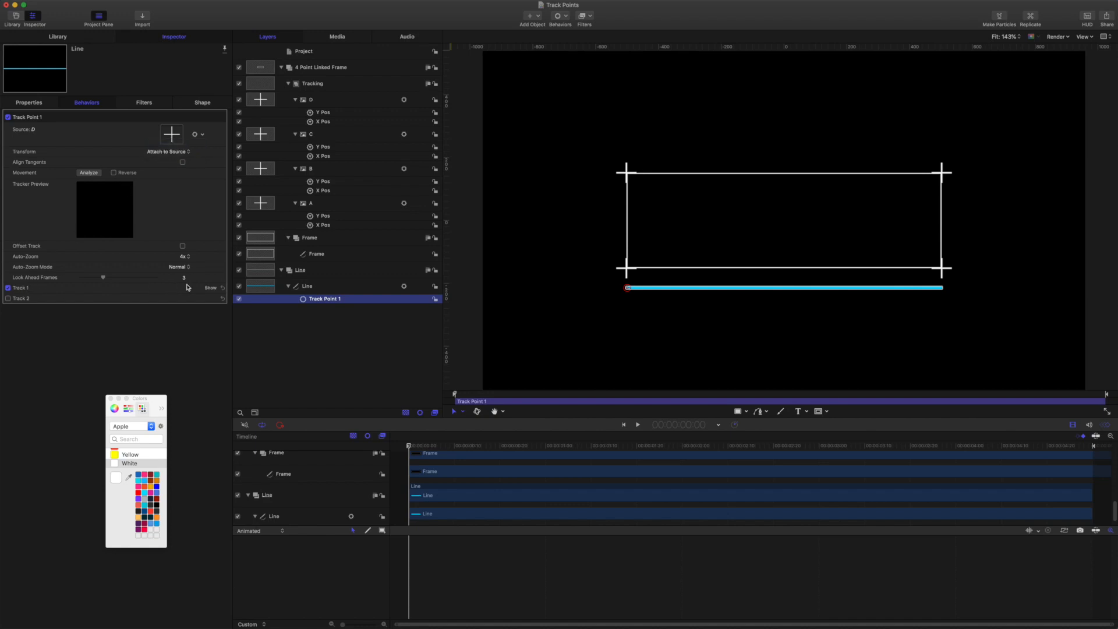
- Reset Track 1 of Track Point 1 so its position is 0, 0, and analyze the movement
{"action": "left_click", "coordinate": [210, 288]}
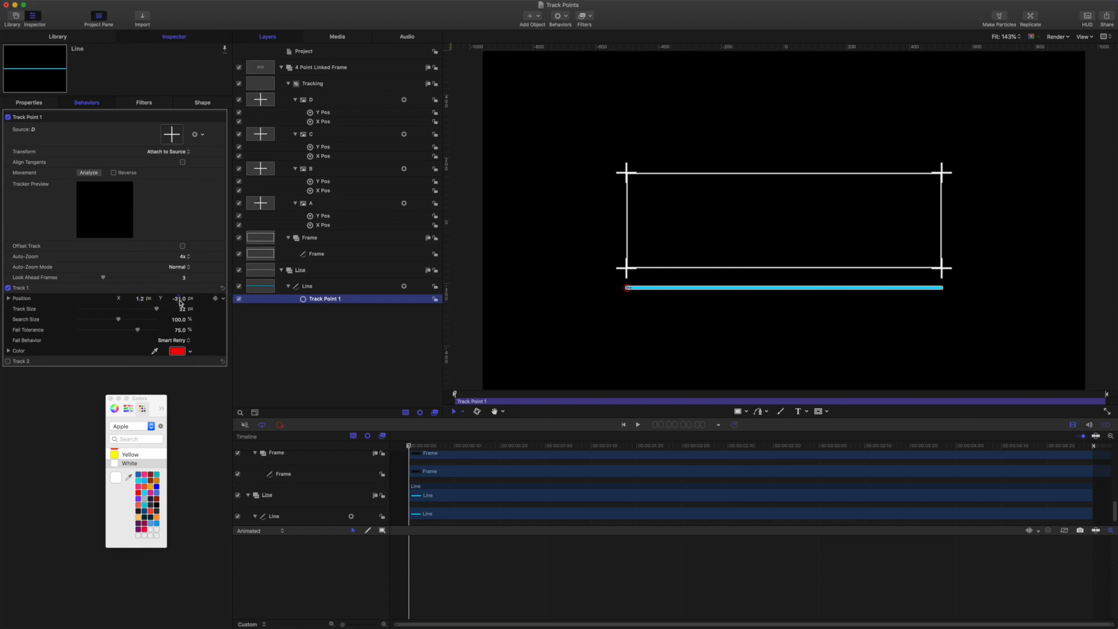
{"action": "left_click", "coordinate": [223, 289]}
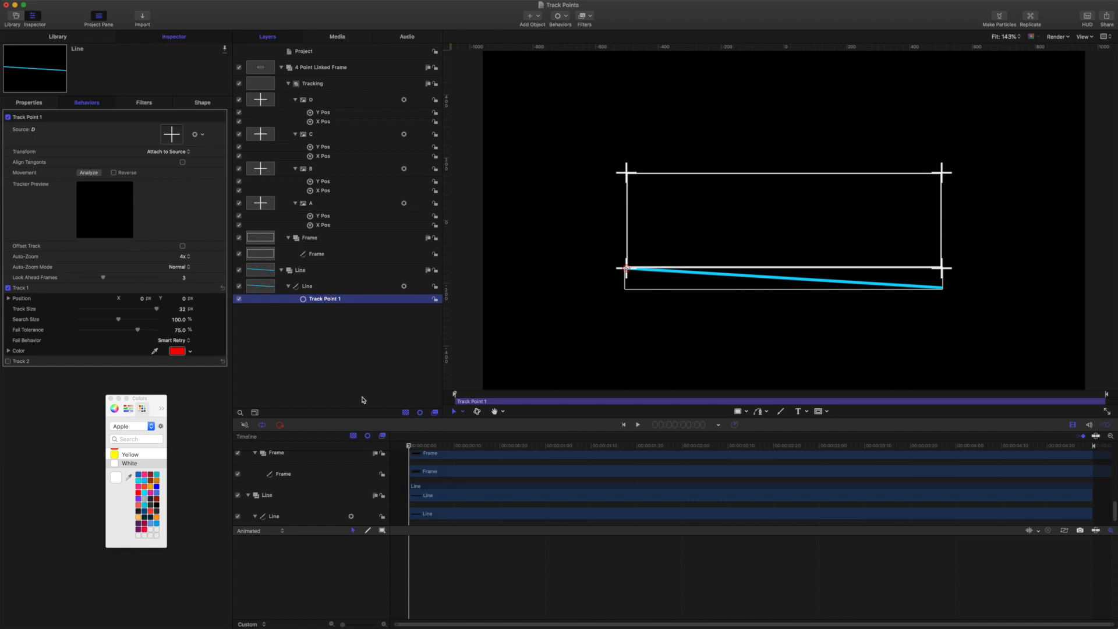
{"action": "left_click", "coordinate": [88, 173]}
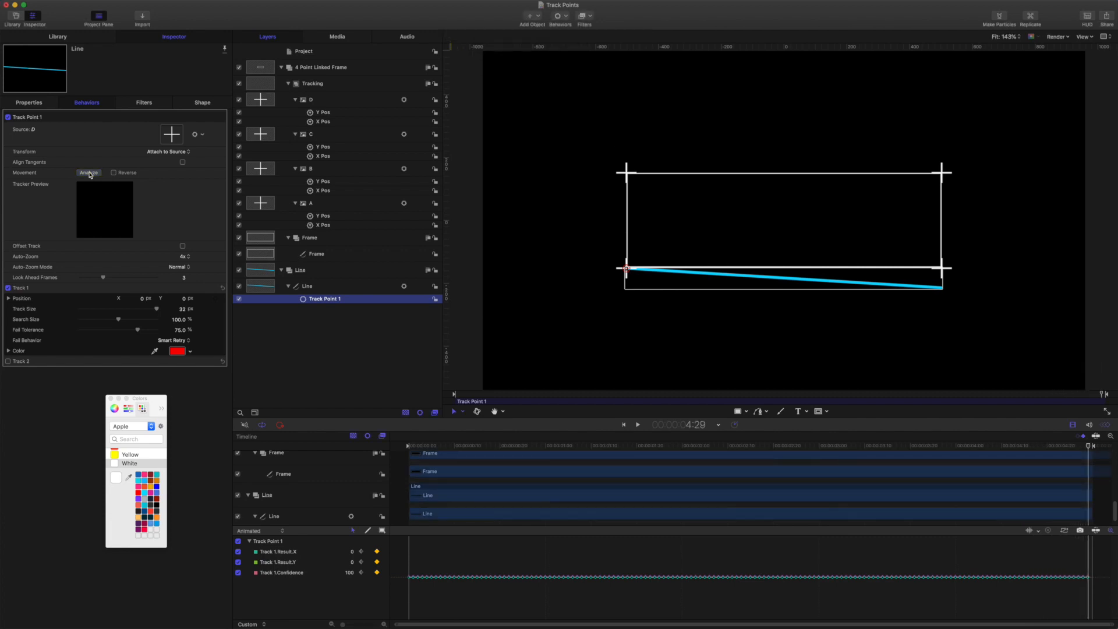
- Add a second Track Points behavior to the blue line, place it below Track Point 1 and rename it Track Point 2
{"action": "left_click", "coordinate": [308, 289]}
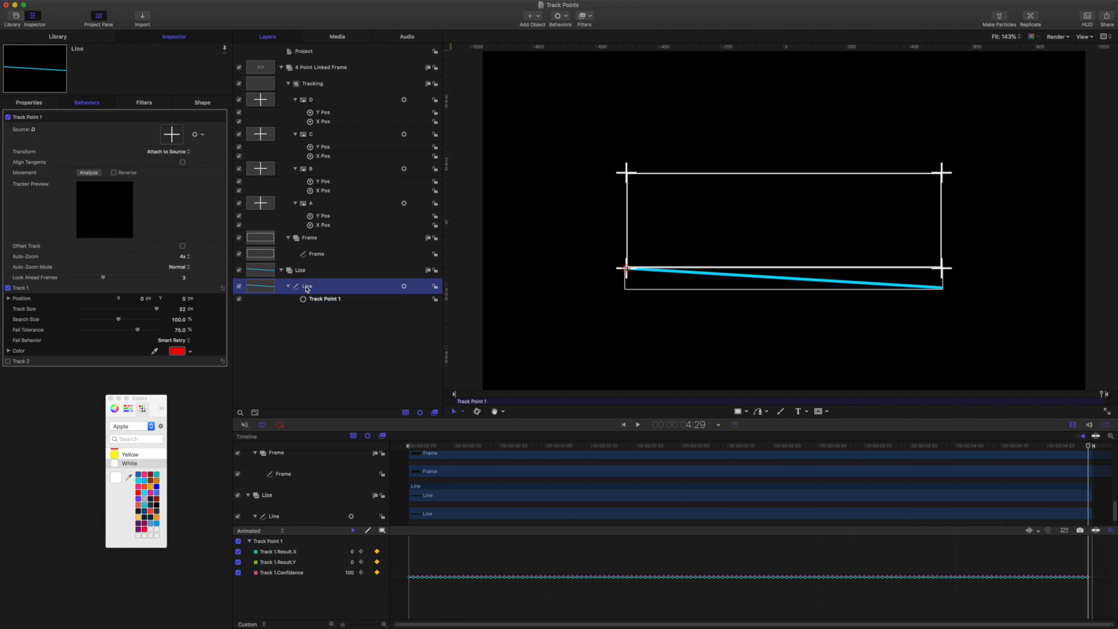
{"action": "left_click", "coordinate": [568, 21]}
{"action": "mouse_move", "coordinate": [564, 75]}
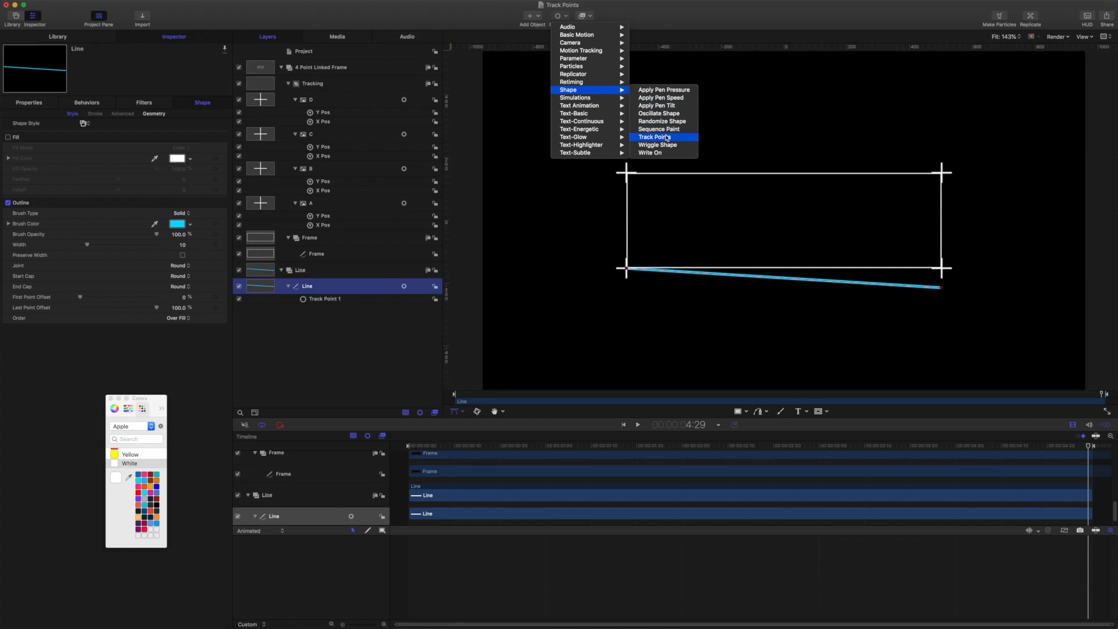
{"action": "left_click", "coordinate": [667, 138]}
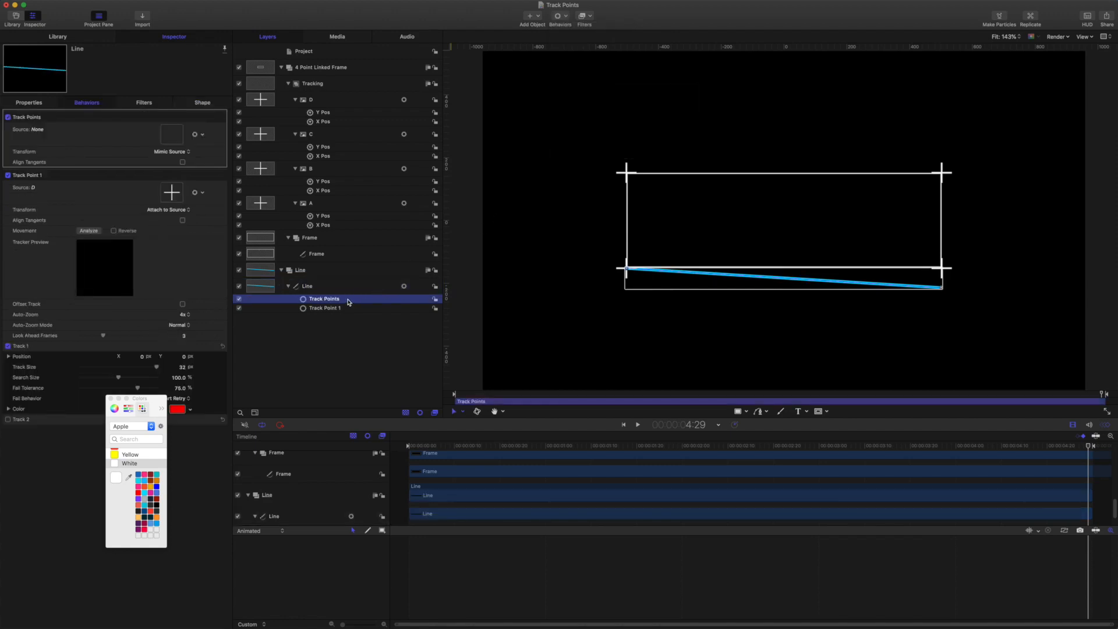
{"action": "key", "text": "super+["}
{"action": "double_click", "coordinate": [349, 308]}
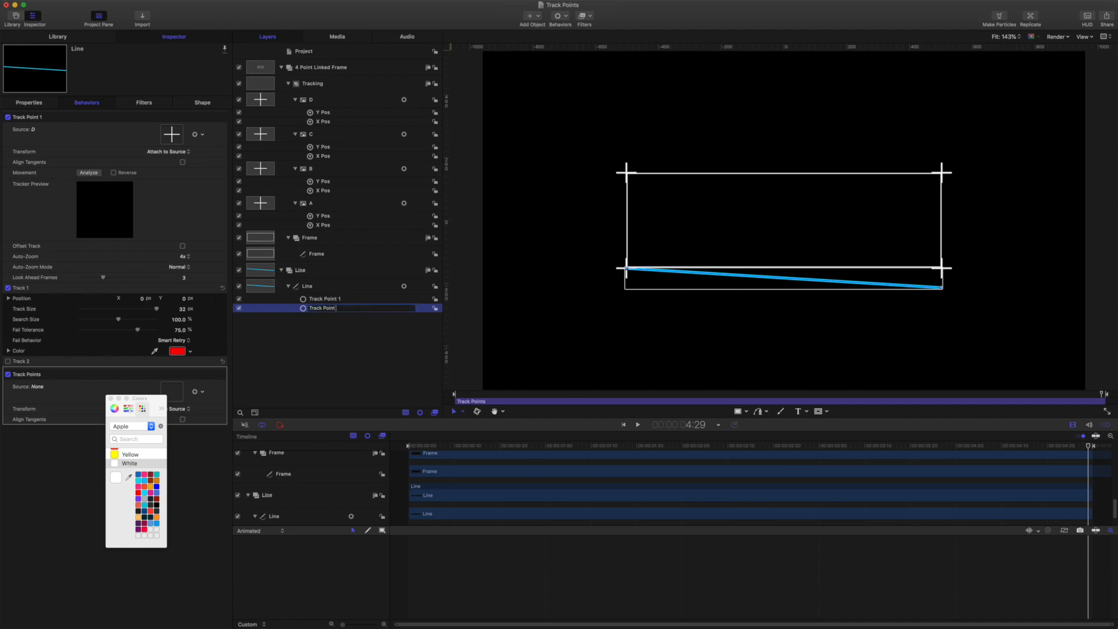
{"action": "type", "text": "2"}
{"action": "key", "text": "Return"}
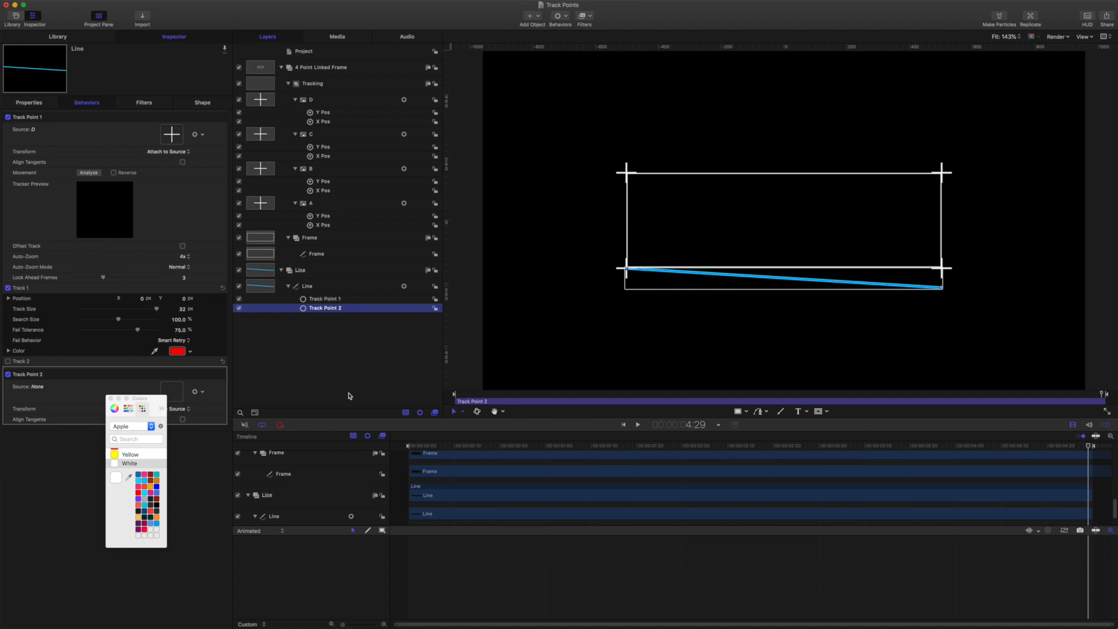
- Use tracker C as the source of Track Point 2, with Transform set to Attach to Source and Track 1 disabled
{"action": "left_click_drag", "start_coordinate": [154, 407], "coordinate": [467, 439]}
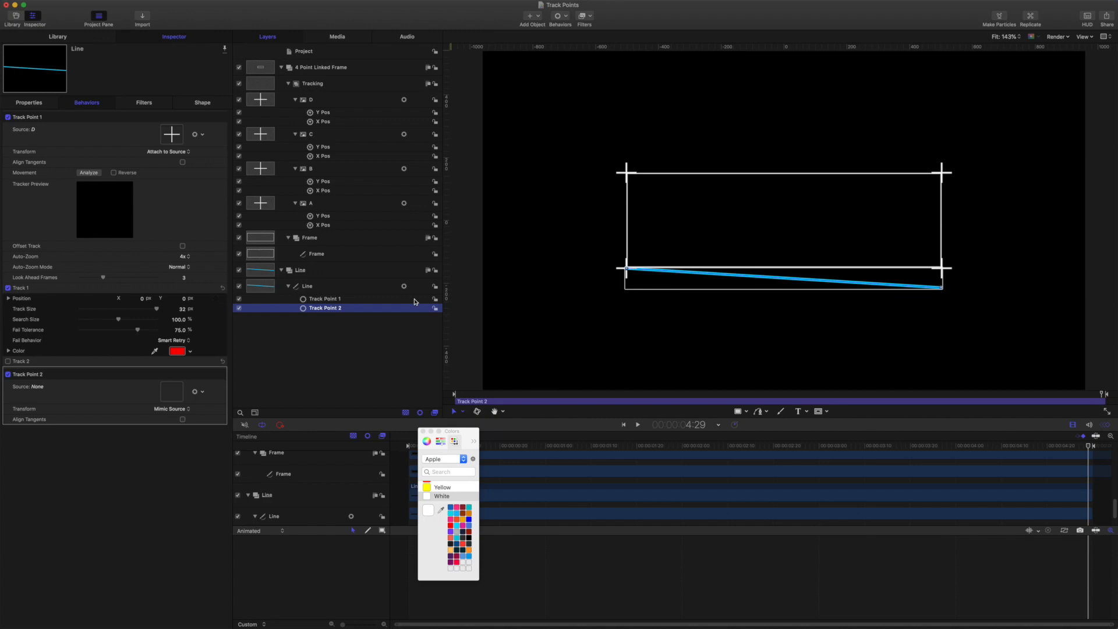
{"action": "left_click_drag", "start_coordinate": [327, 139], "coordinate": [175, 400]}
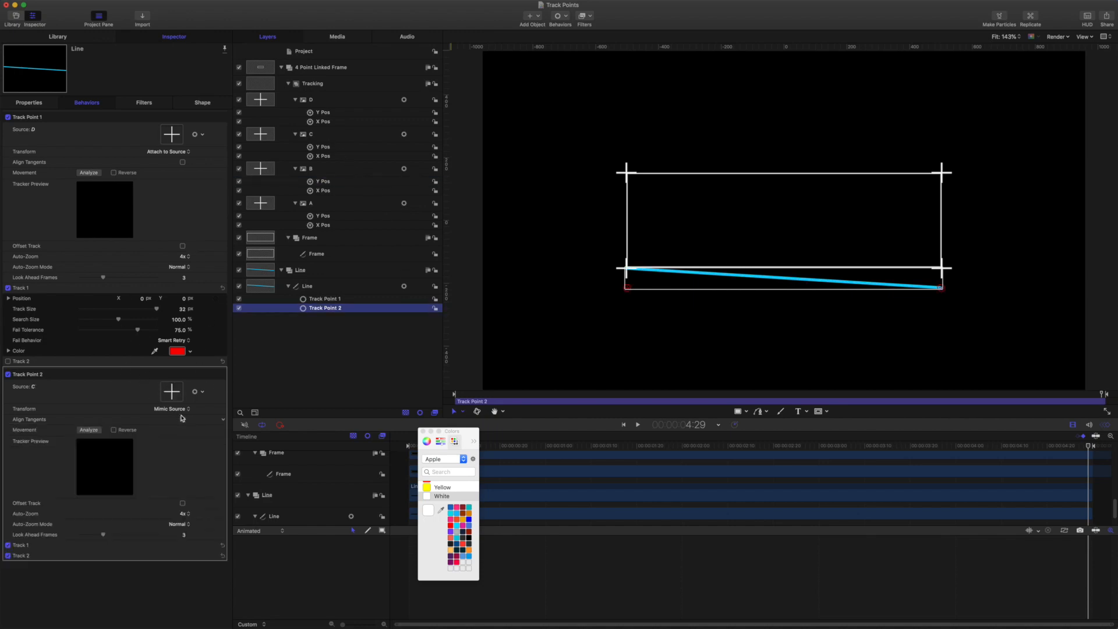
{"action": "left_click", "coordinate": [180, 410]}
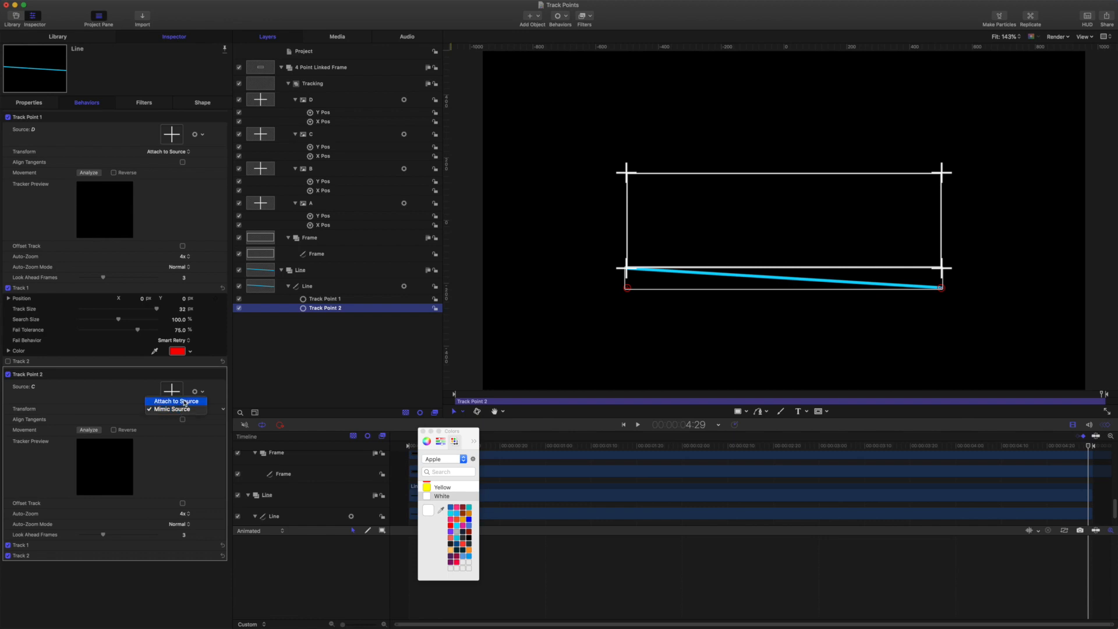
{"action": "left_click", "coordinate": [184, 402]}
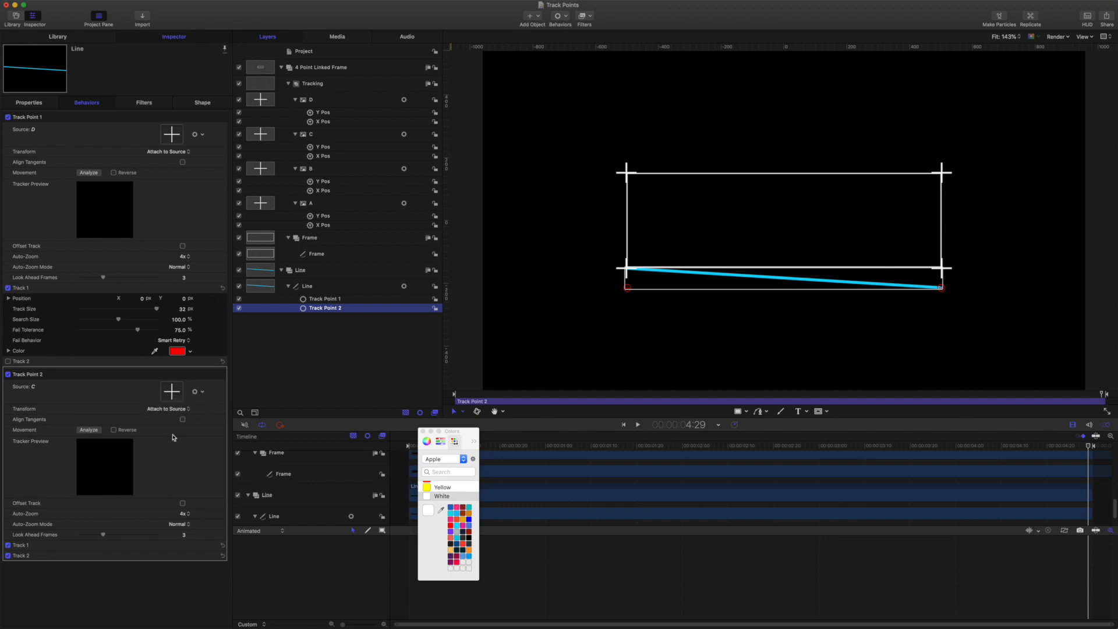
{"action": "left_click", "coordinate": [9, 546]}
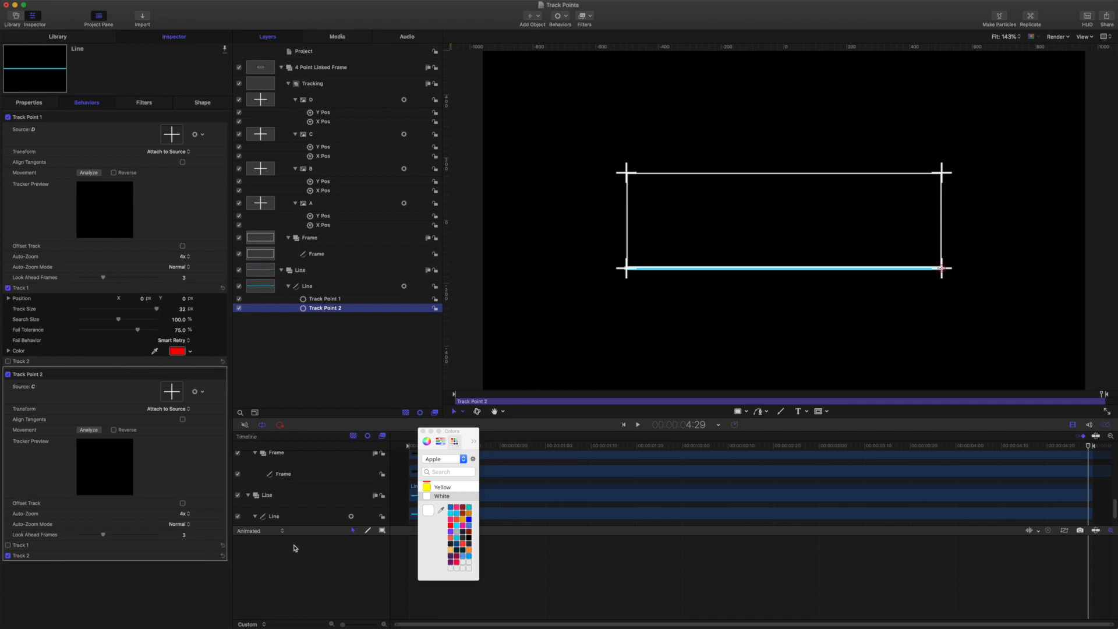
- Return to the first frame and analyze the movement for Track Point 2
{"action": "key", "text": "Home"}
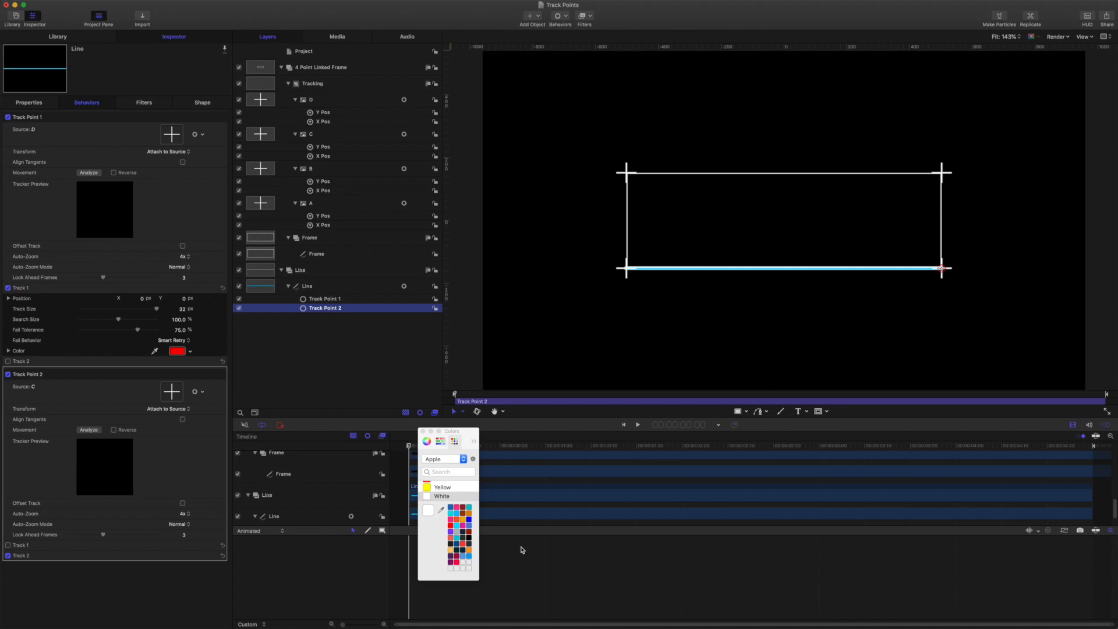
{"action": "left_click_drag", "start_coordinate": [473, 439], "coordinate": [295, 452]}
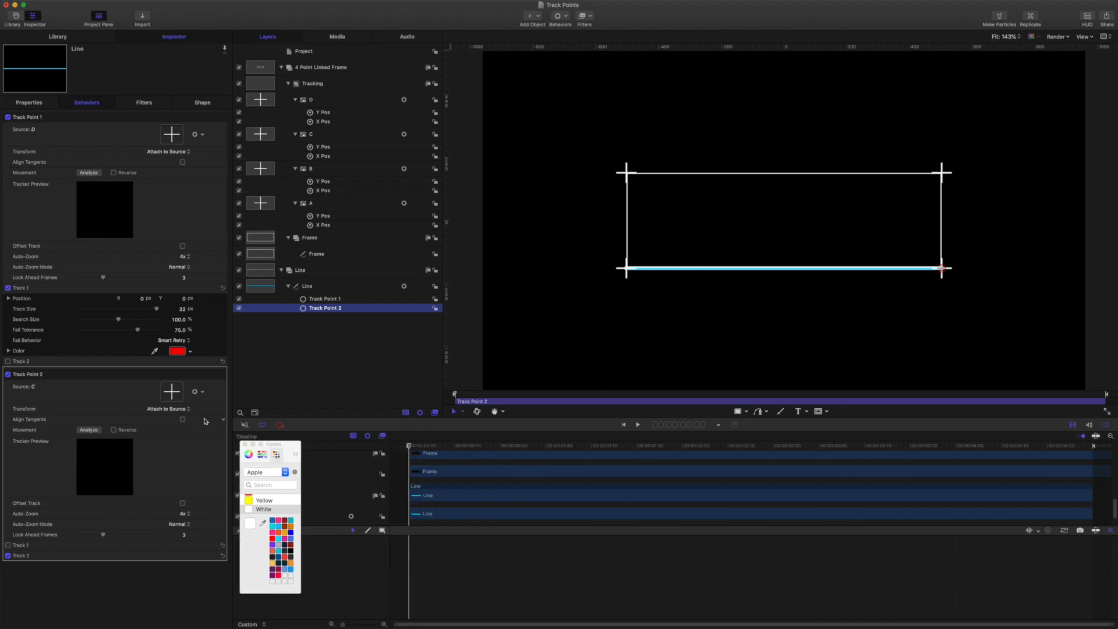
{"action": "left_click", "coordinate": [91, 432]}
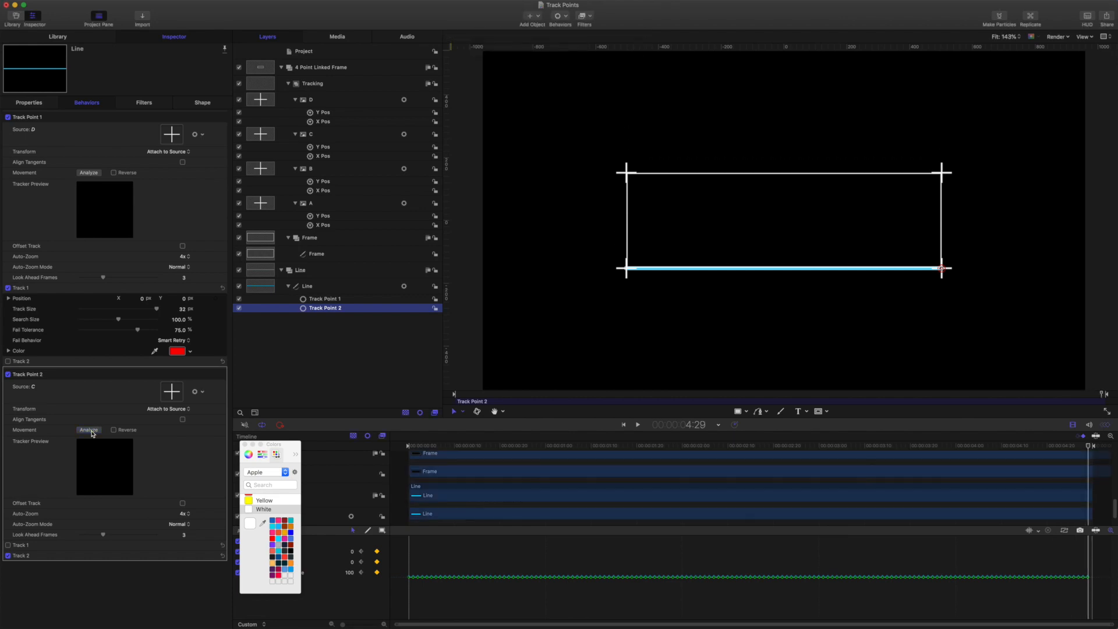
- Hide the Keyframe Editor and examine which end of the line Track Point 1 and Track Point 2 each follow
{"action": "left_click", "coordinate": [382, 434]}
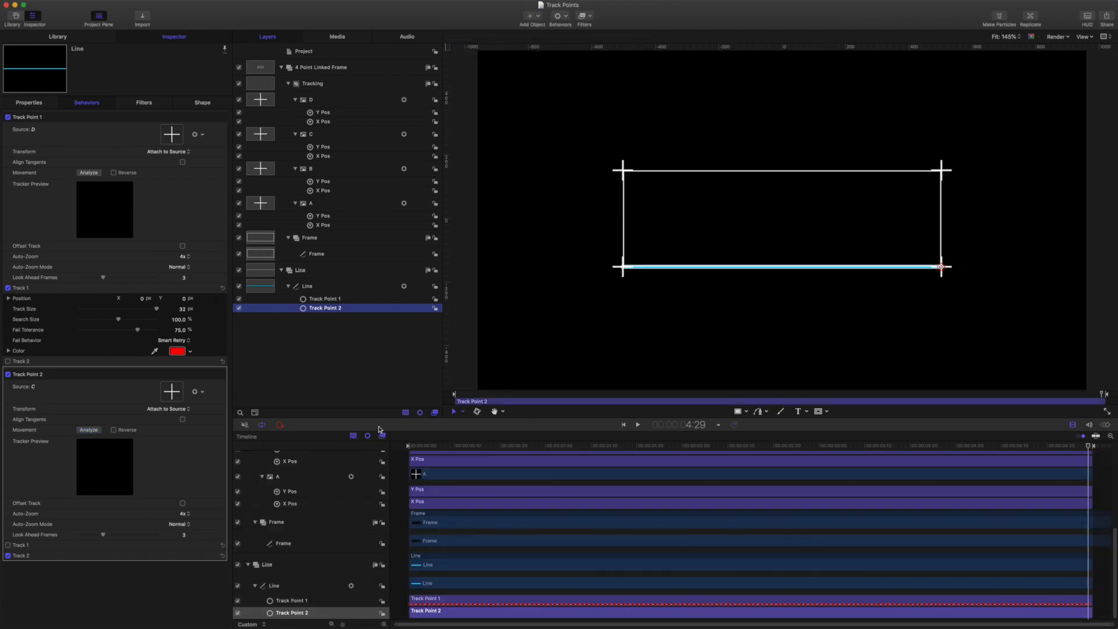
{"action": "left_click", "coordinate": [358, 301]}
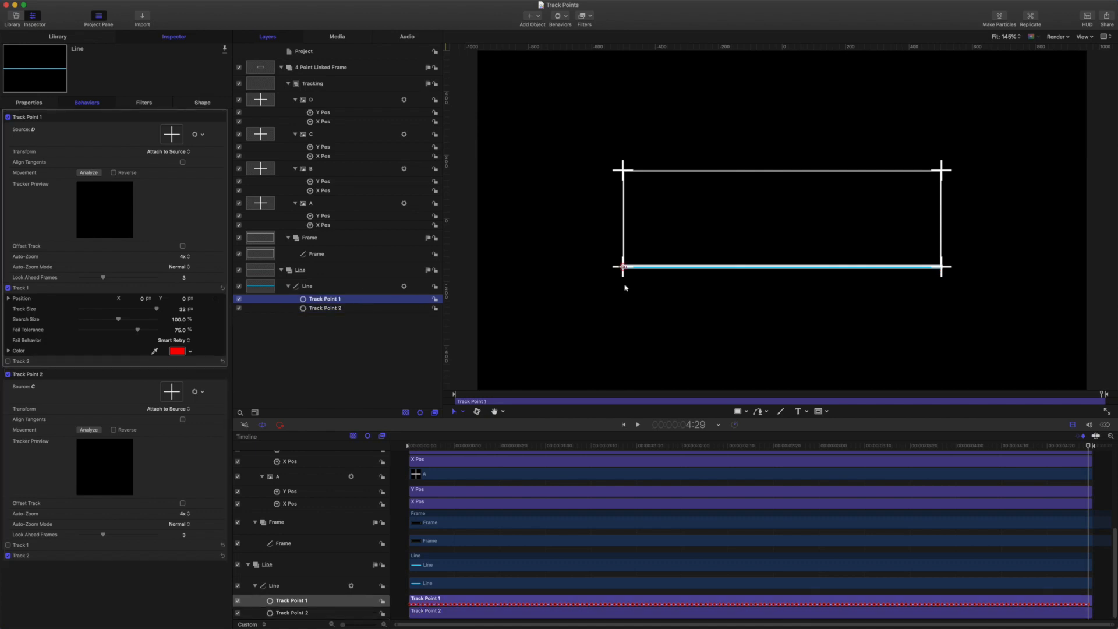
{"action": "left_click", "coordinate": [342, 309]}
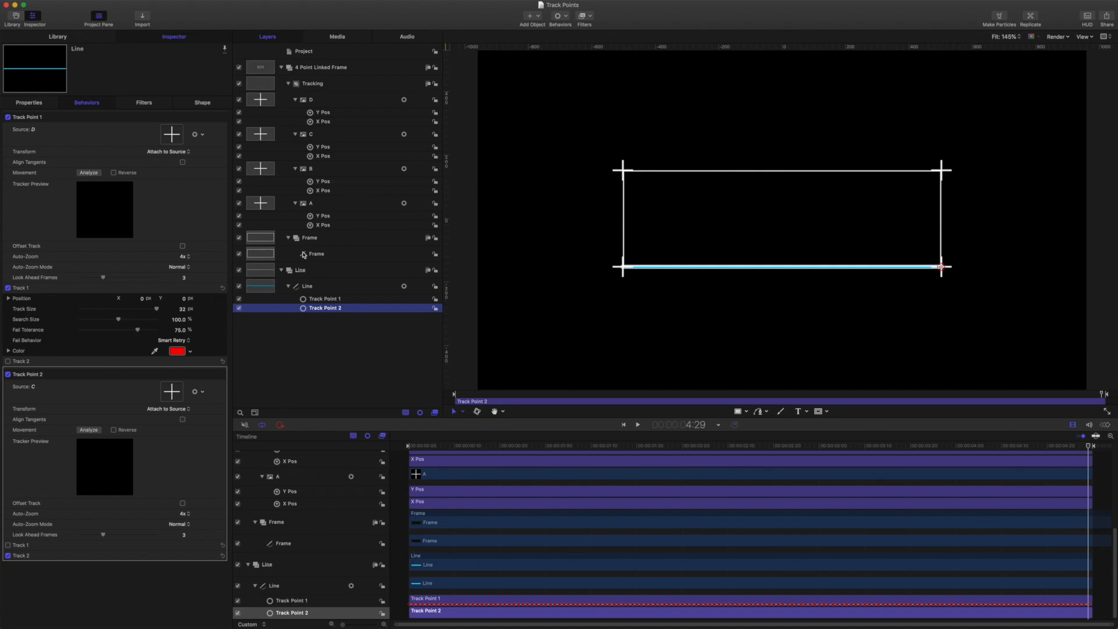
- Hide the Frame and Tracking groups and the canvas overlays, with the Frame shape's geometry parameters shown
{"action": "left_click", "coordinate": [239, 238]}
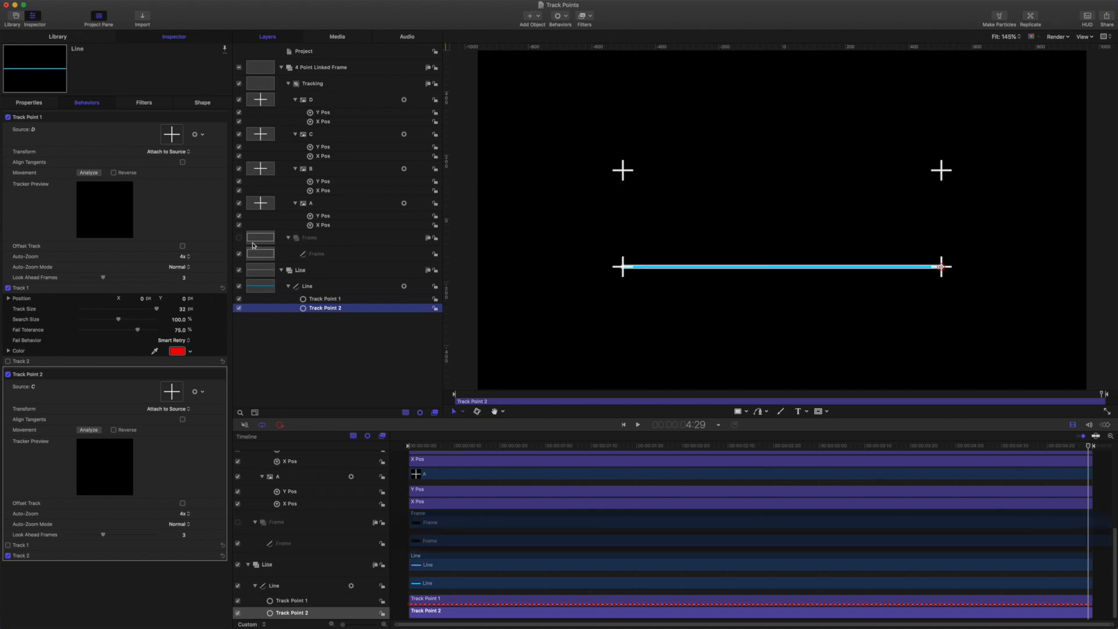
{"action": "left_click", "coordinate": [238, 83]}
{"action": "left_click", "coordinate": [326, 254]}
{"action": "left_click", "coordinate": [198, 104]}
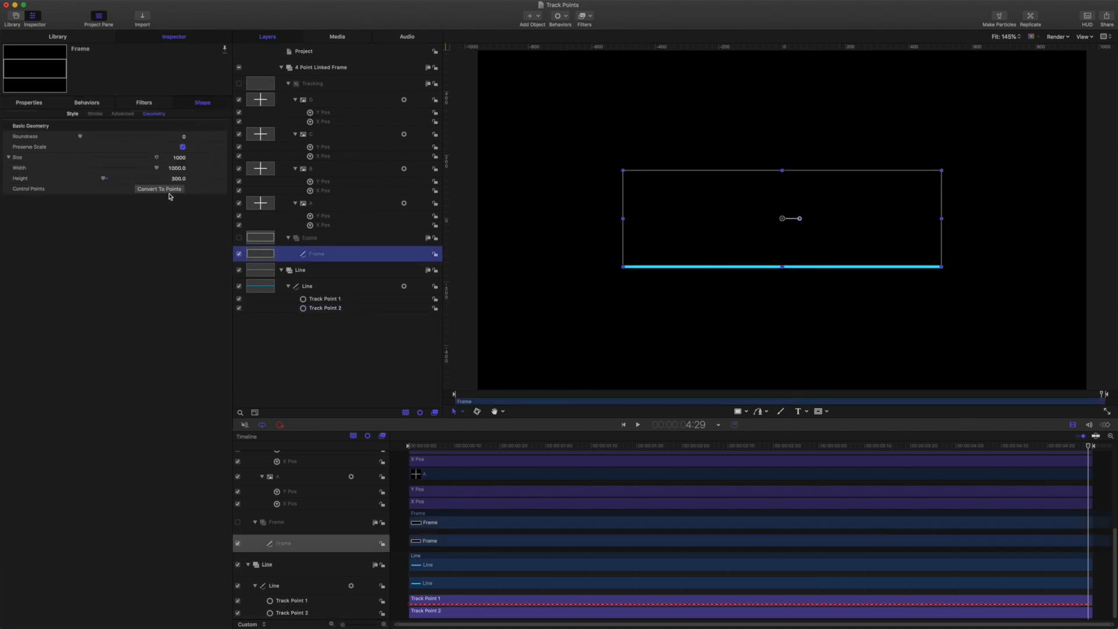
{"action": "key", "text": "super+slash"}
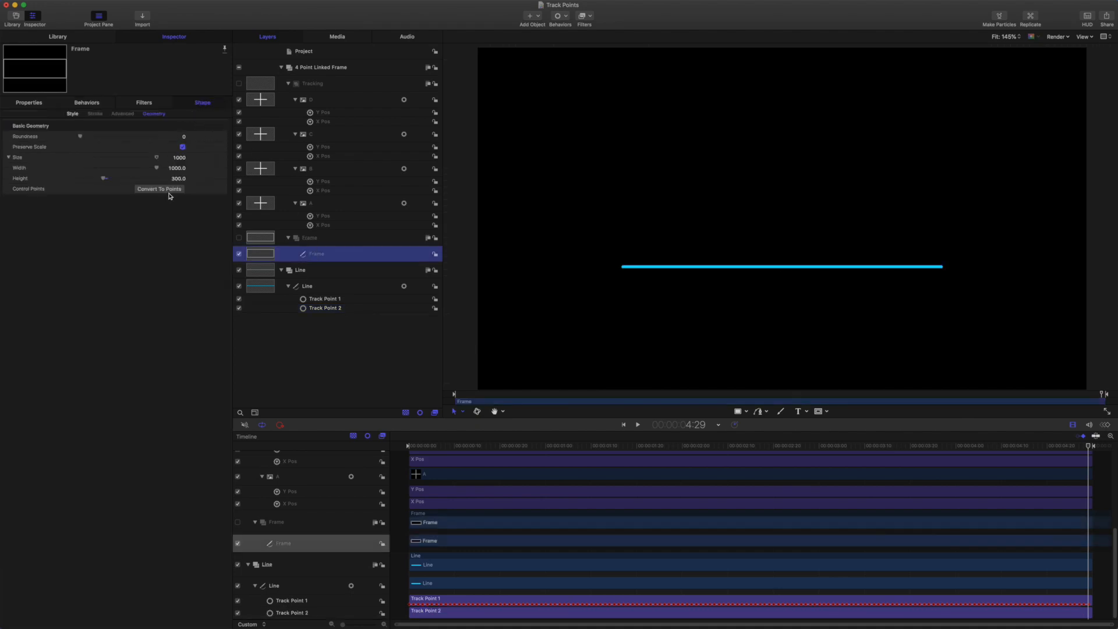
- Test the link by widening the Frame shape to about 1445, and undo the width change
{"action": "left_click_drag", "start_coordinate": [177, 170], "coordinate": [276, 170]}
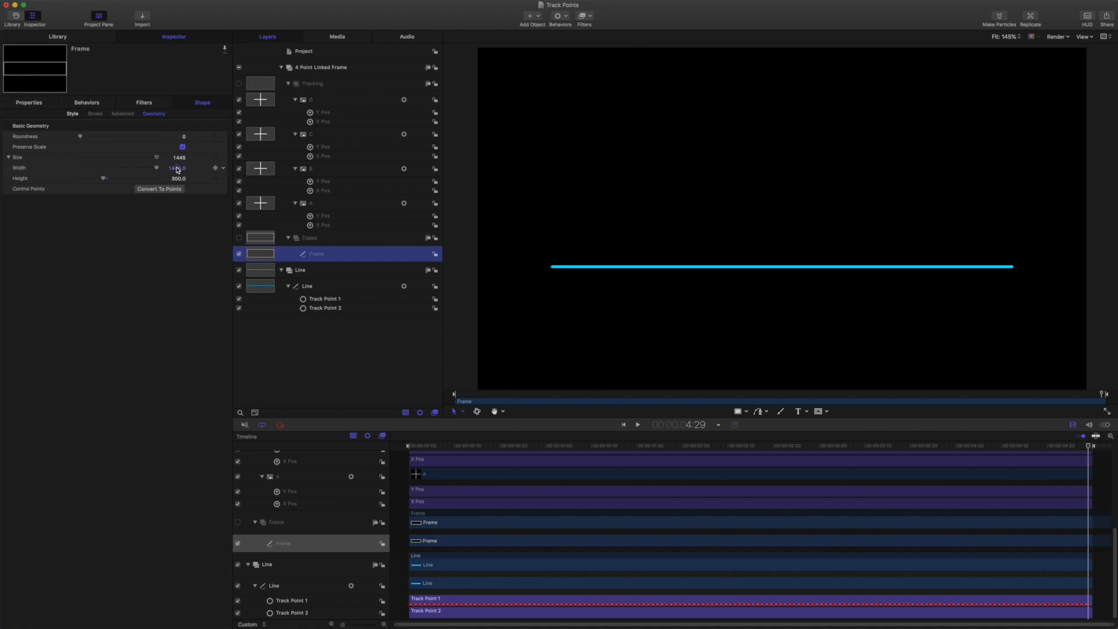
{"action": "key", "text": "super+z"}
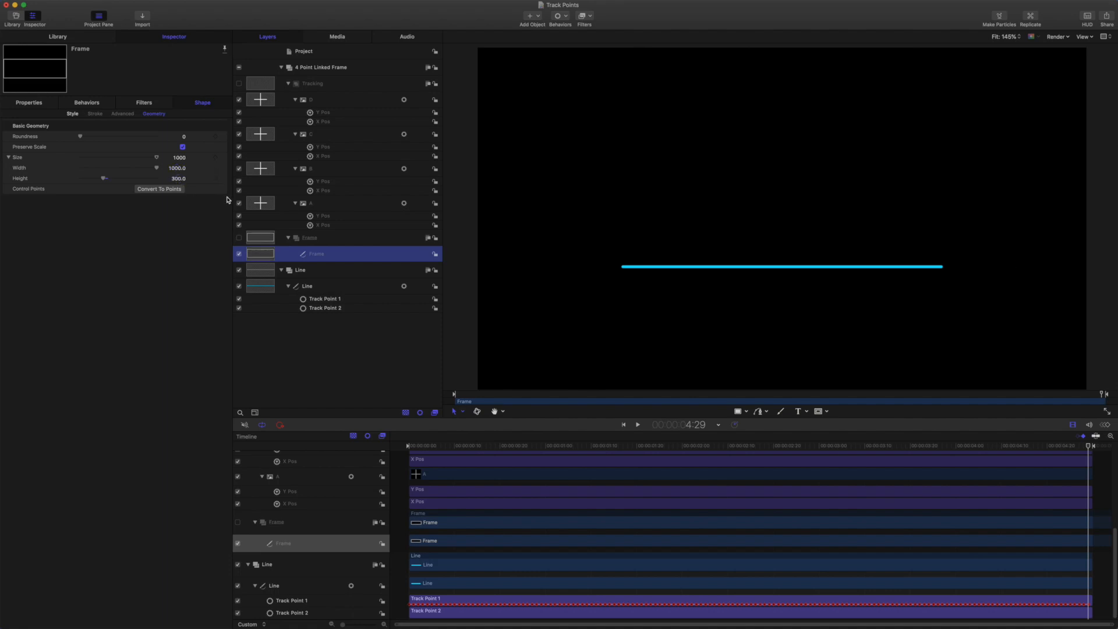
- Show the blue line's geometry parameters and make the Frame group visible again
{"action": "left_click", "coordinate": [312, 288]}
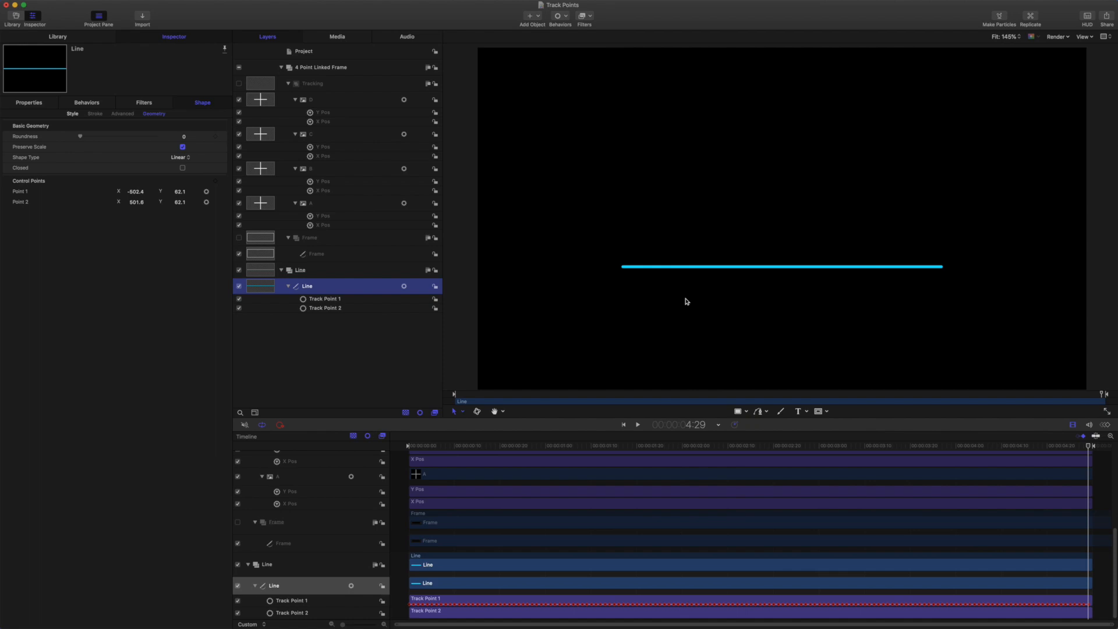
{"action": "left_click", "coordinate": [238, 238]}
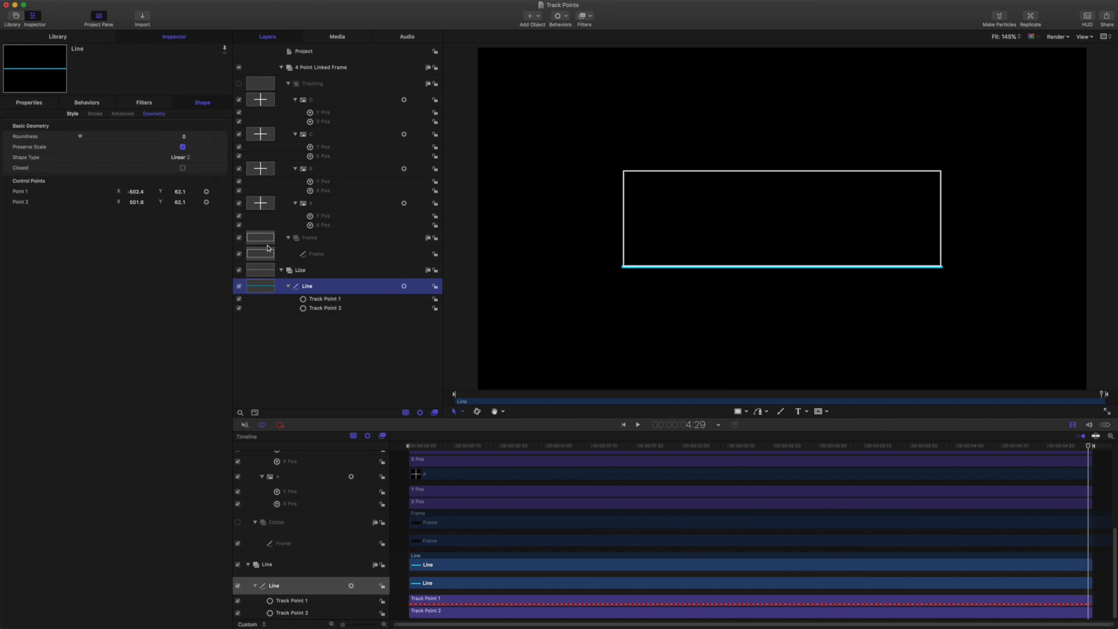
- Show the blue line's outline style in the Line Draw project and play its draw-on animation
{"action": "left_click", "coordinate": [318, 256]}
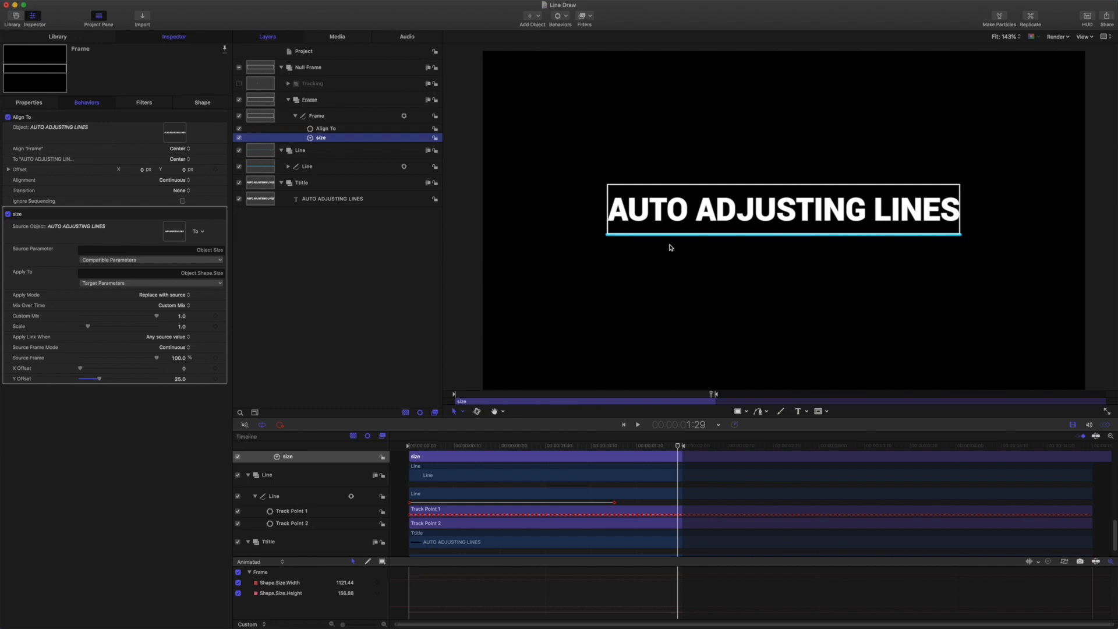
{"action": "left_click", "coordinate": [308, 167]}
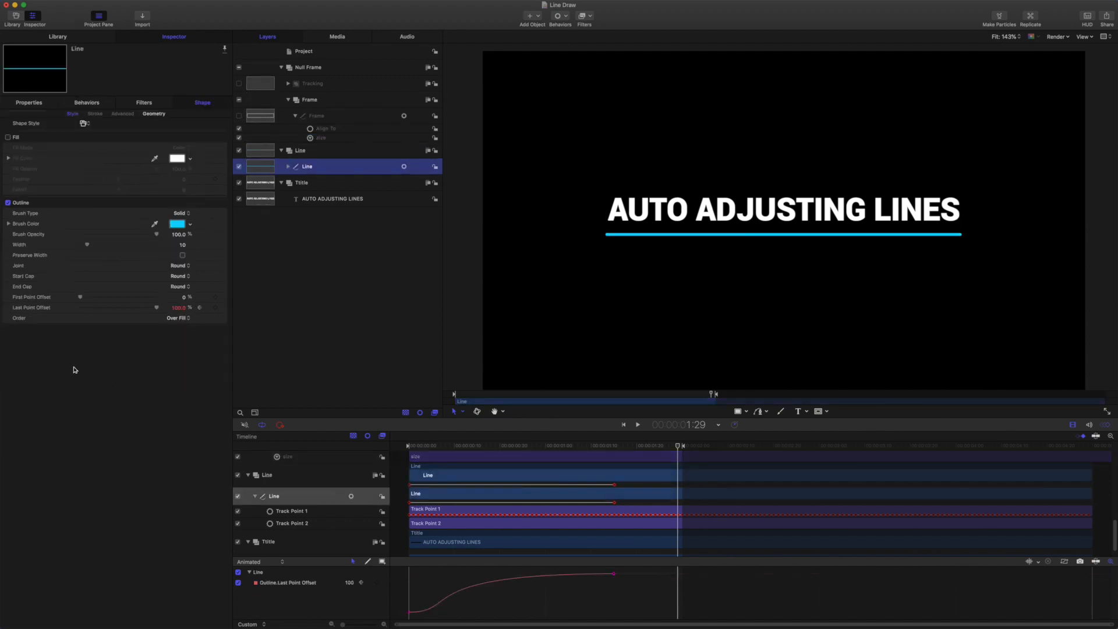
{"action": "left_click", "coordinate": [638, 424]}
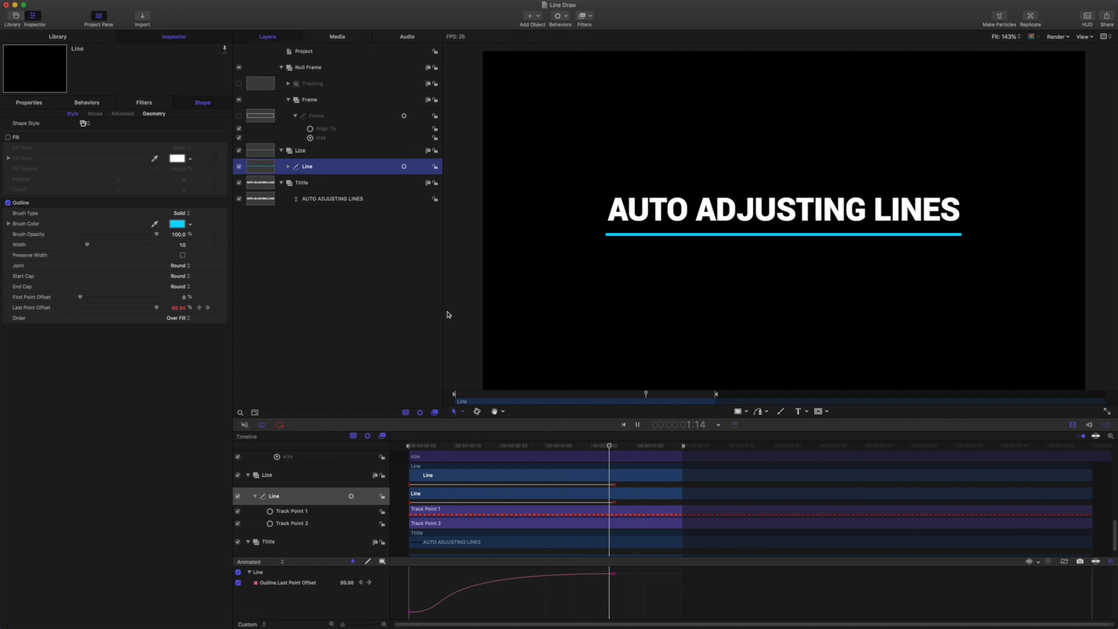
- Test the line's auto-adjustment during playback by extending the title with MORE and adding the rows MORE LINES and LINE
{"action": "left_click", "coordinate": [341, 199]}
{"action": "left_click", "coordinate": [88, 359]}
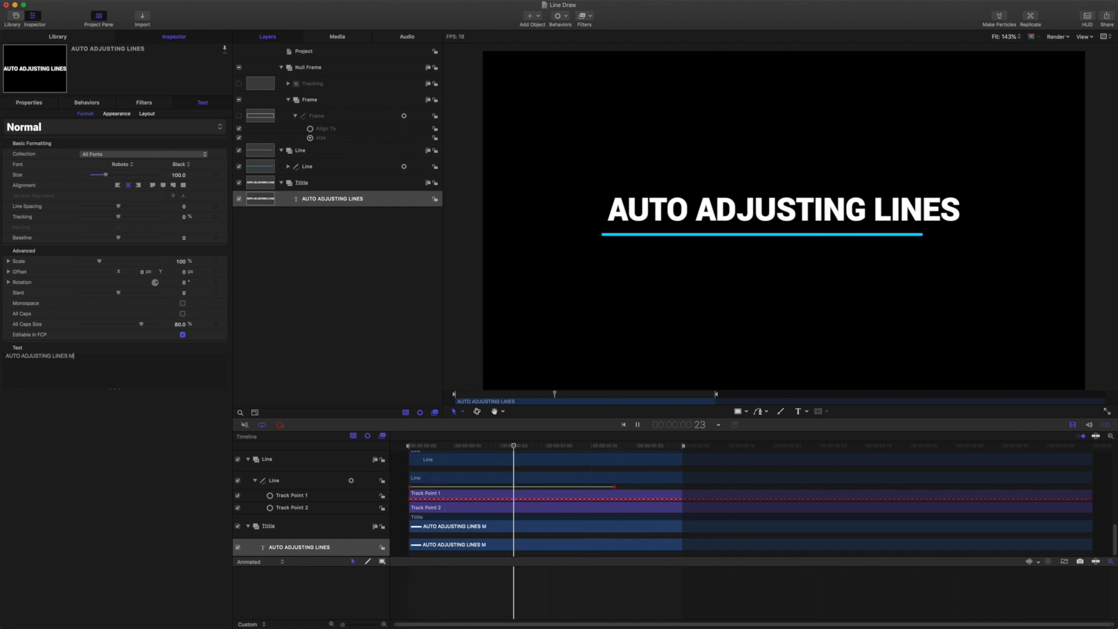
{"action": "type", "text": "MORE"}
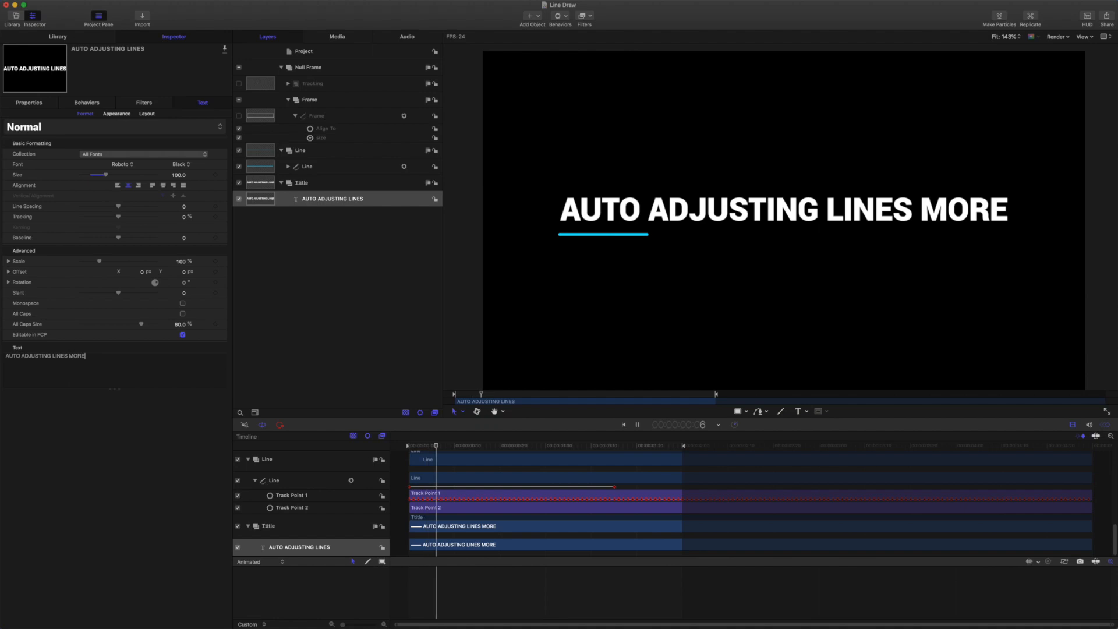
{"action": "key", "text": "Return"}
{"action": "type", "text": "MOR"}
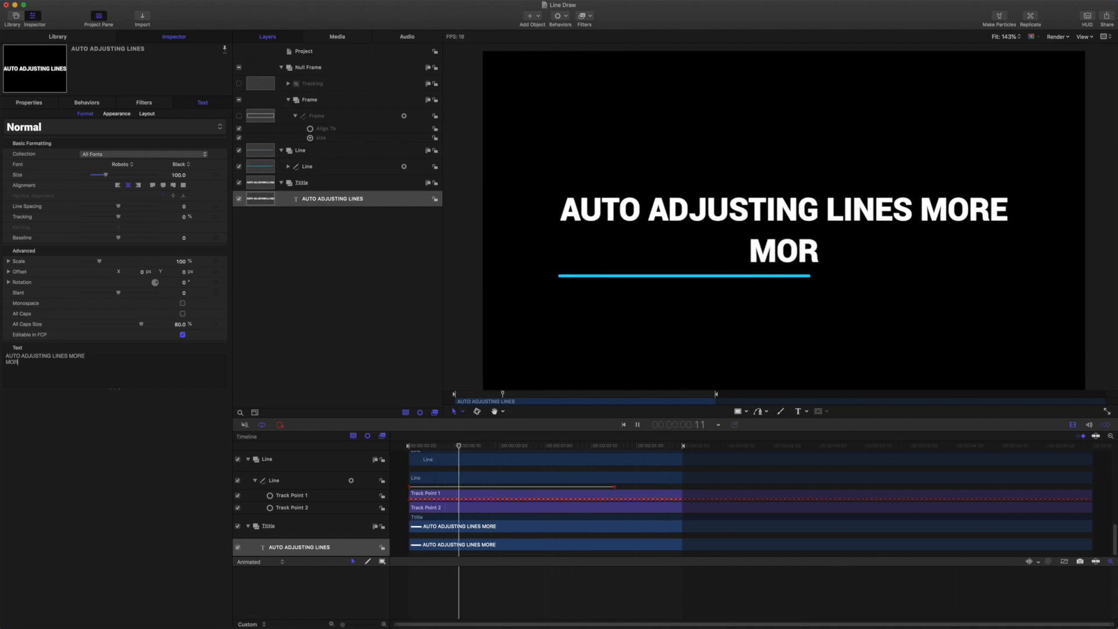
{"action": "type", "text": "E LINES"}
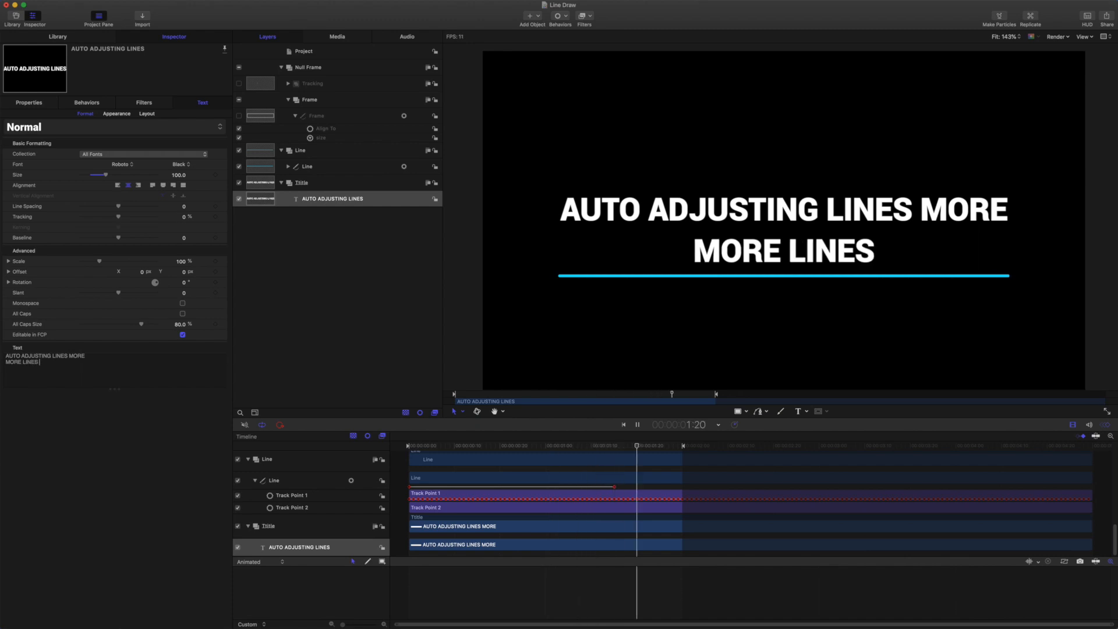
{"action": "key", "text": "Return"}
{"action": "type", "text": "LINE"}
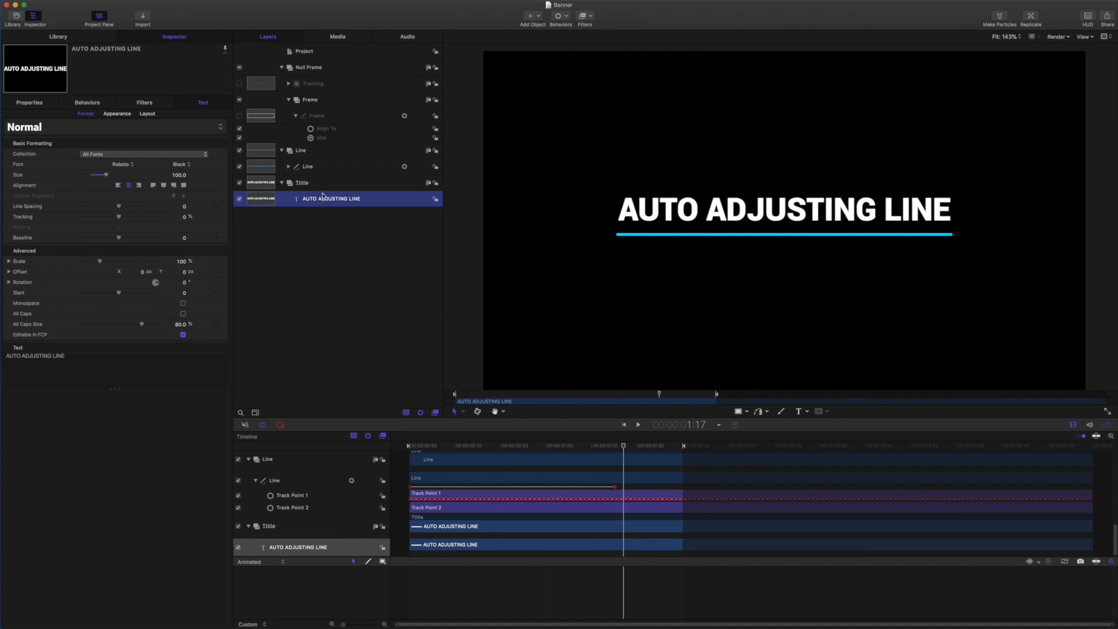
- In the Banner project, expand the blue Line shape and set its outline width to 10000
{"action": "left_click", "coordinate": [317, 169]}
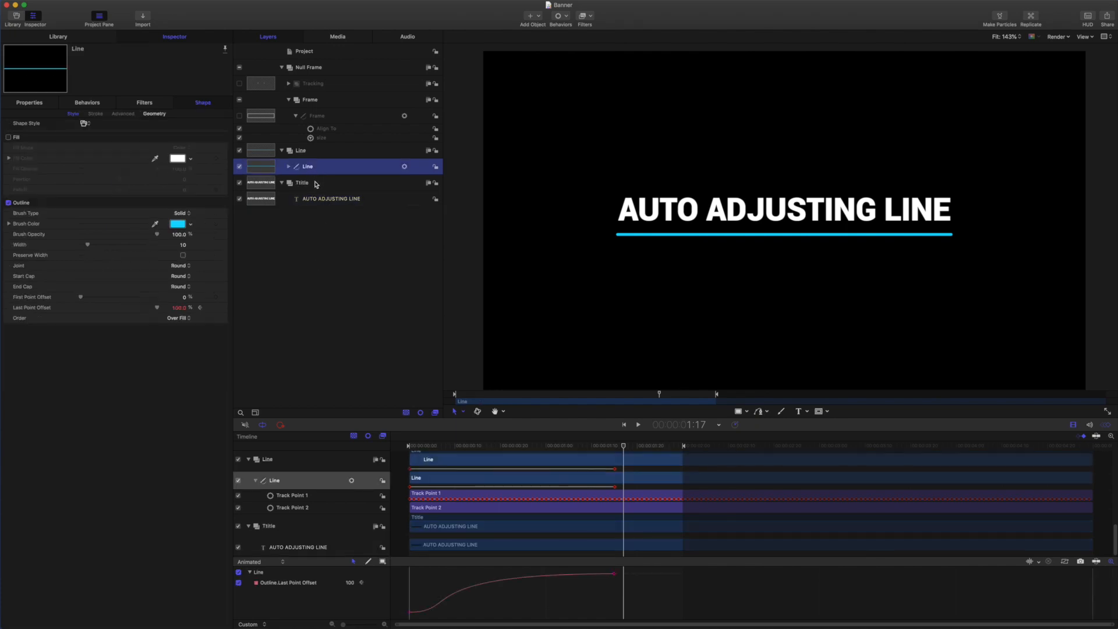
{"action": "left_click", "coordinate": [288, 167]}
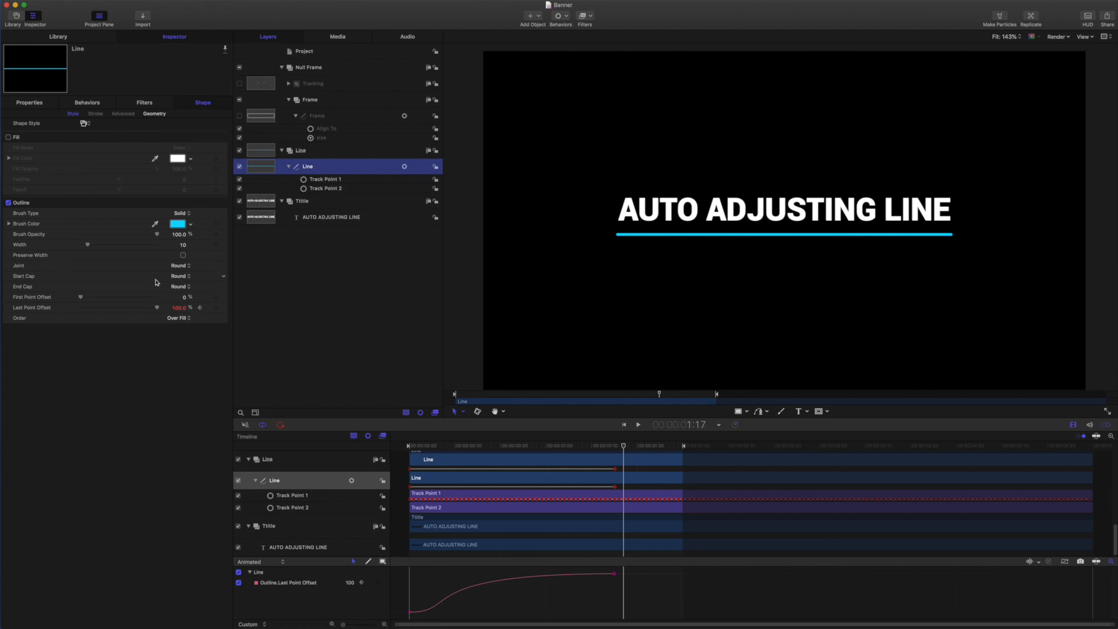
{"action": "left_click", "coordinate": [184, 245]}
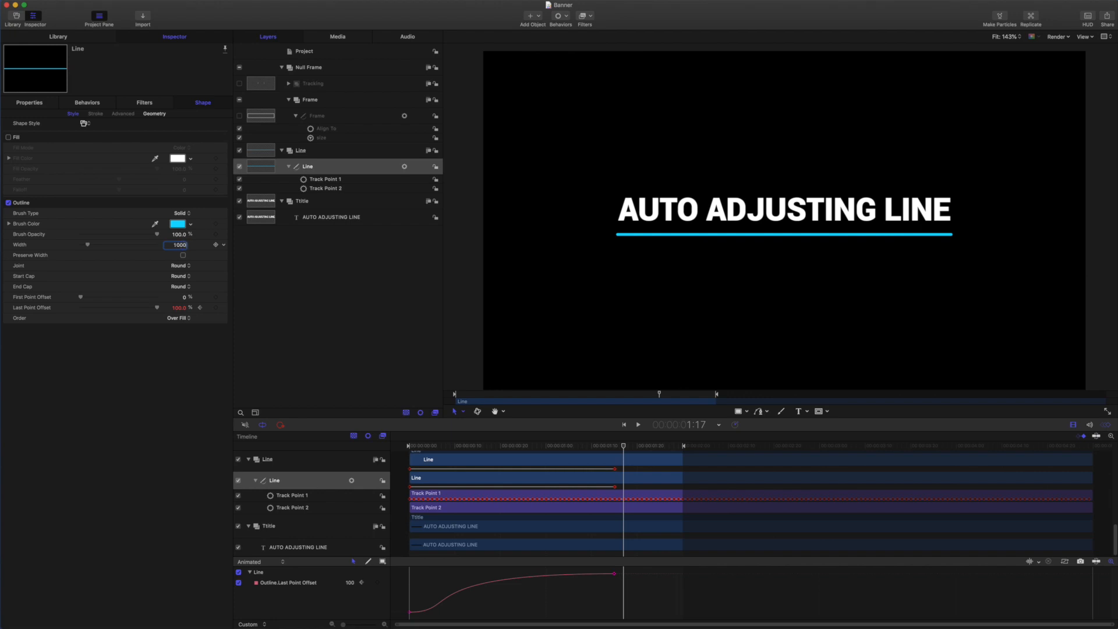
{"action": "key", "text": "Return"}
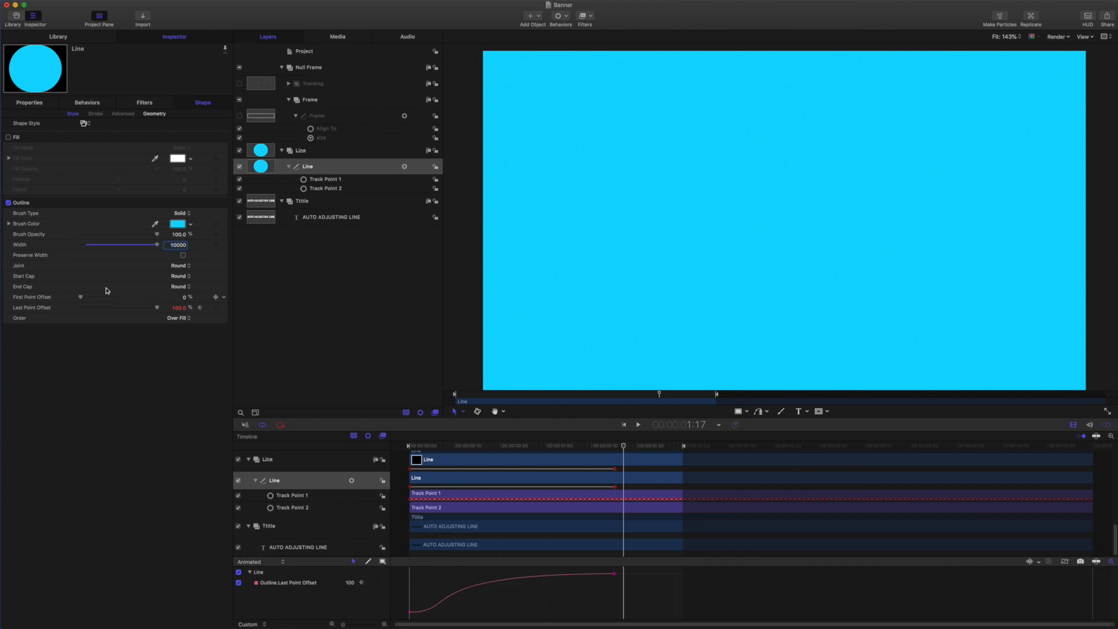
- Set both the start cap and the end cap of the blue line to None
{"action": "left_click", "coordinate": [177, 277]}
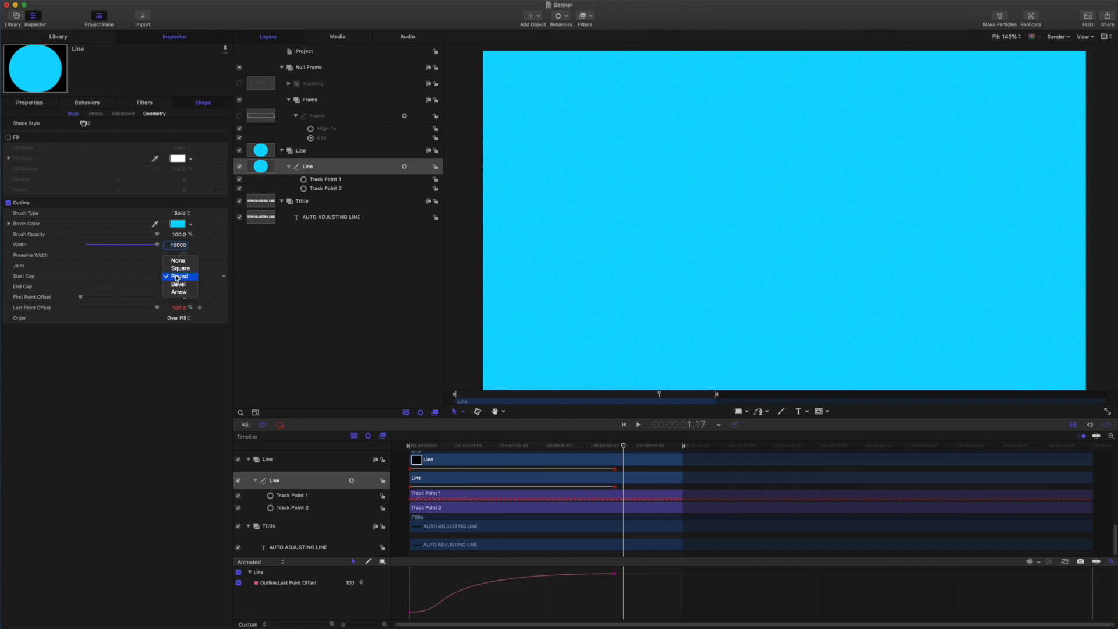
{"action": "left_click", "coordinate": [178, 261]}
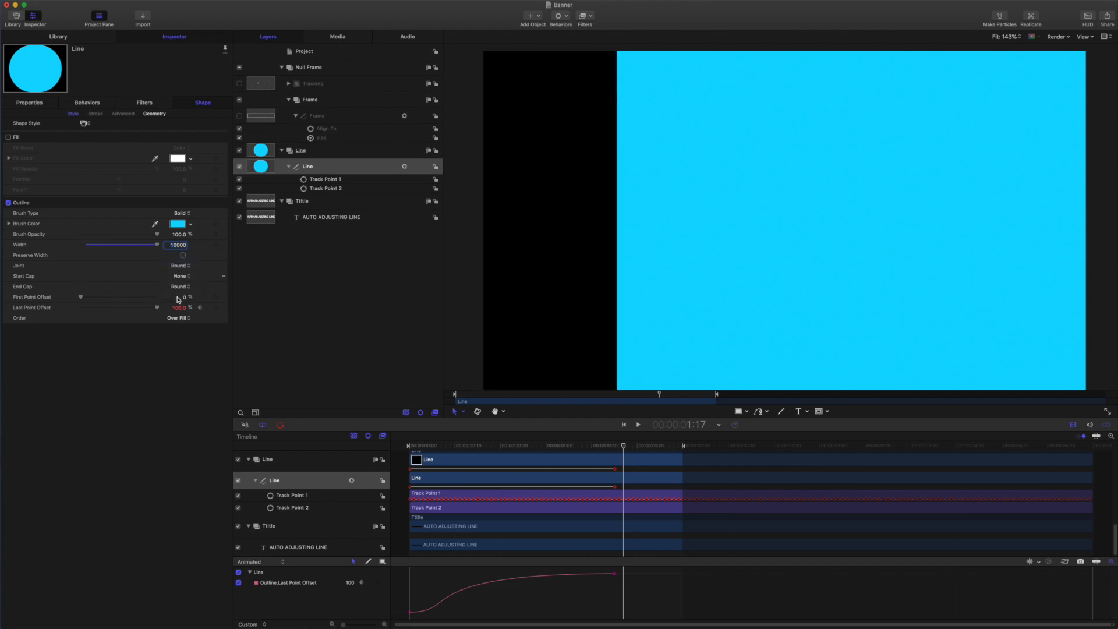
{"action": "left_click", "coordinate": [180, 287]}
{"action": "left_click", "coordinate": [179, 272]}
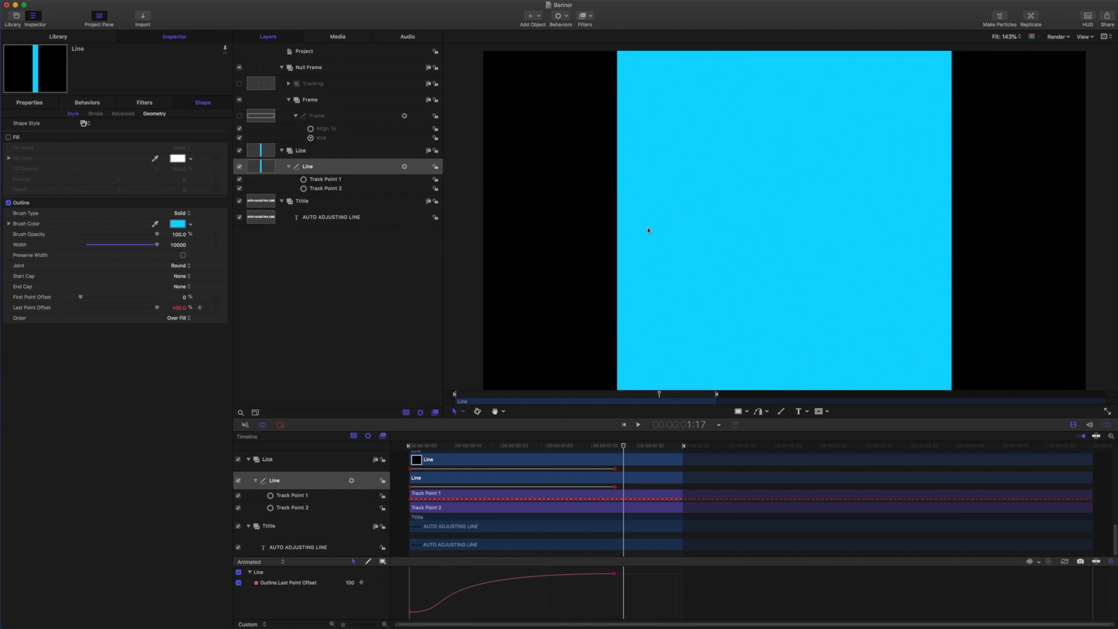
- Make the Frame shape visible and style it with a solid fill and no outline
{"action": "left_click", "coordinate": [239, 128]}
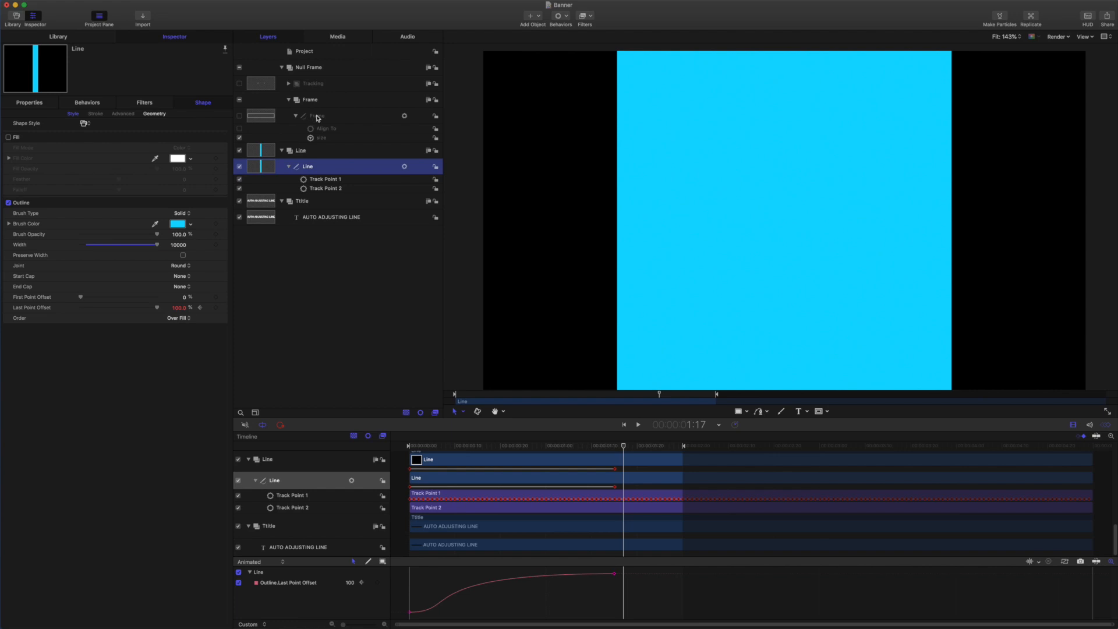
{"action": "left_click", "coordinate": [239, 116]}
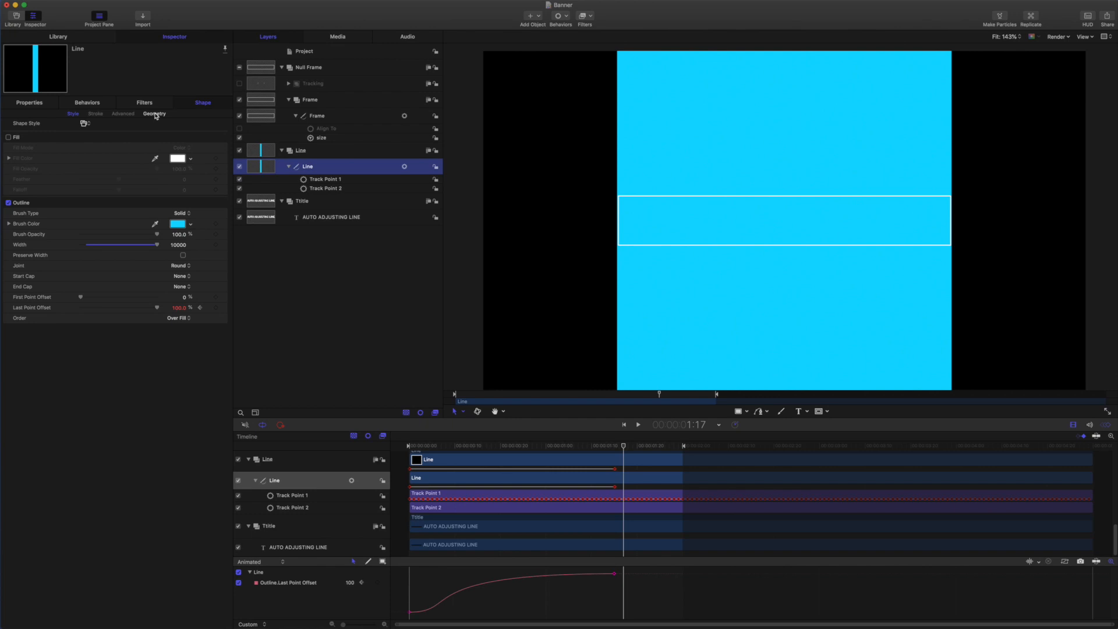
{"action": "left_click", "coordinate": [331, 117]}
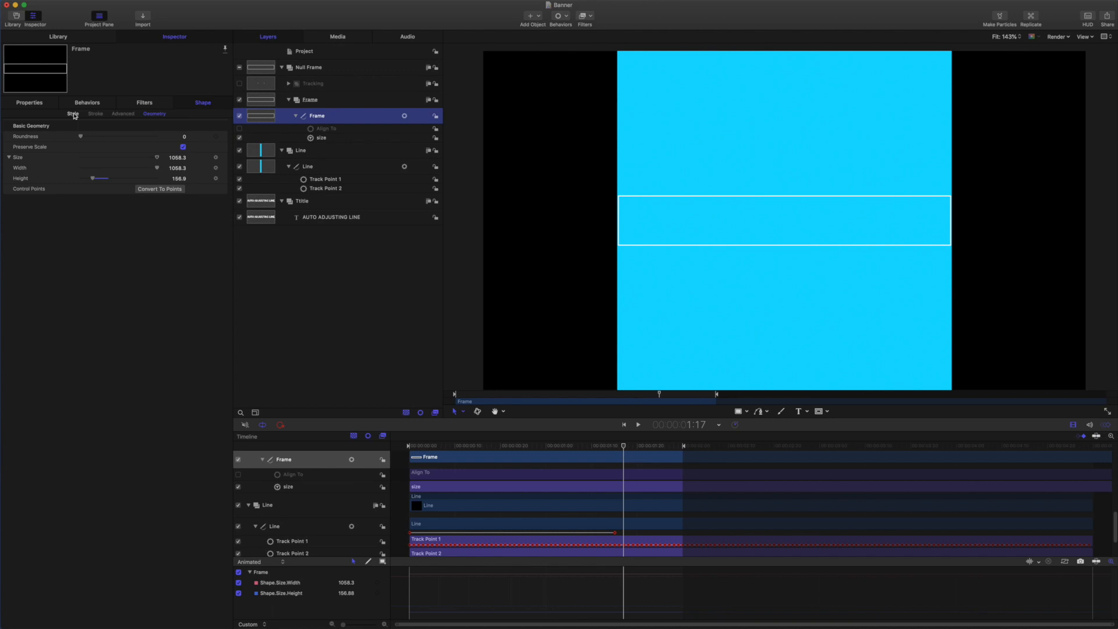
{"action": "left_click", "coordinate": [74, 115]}
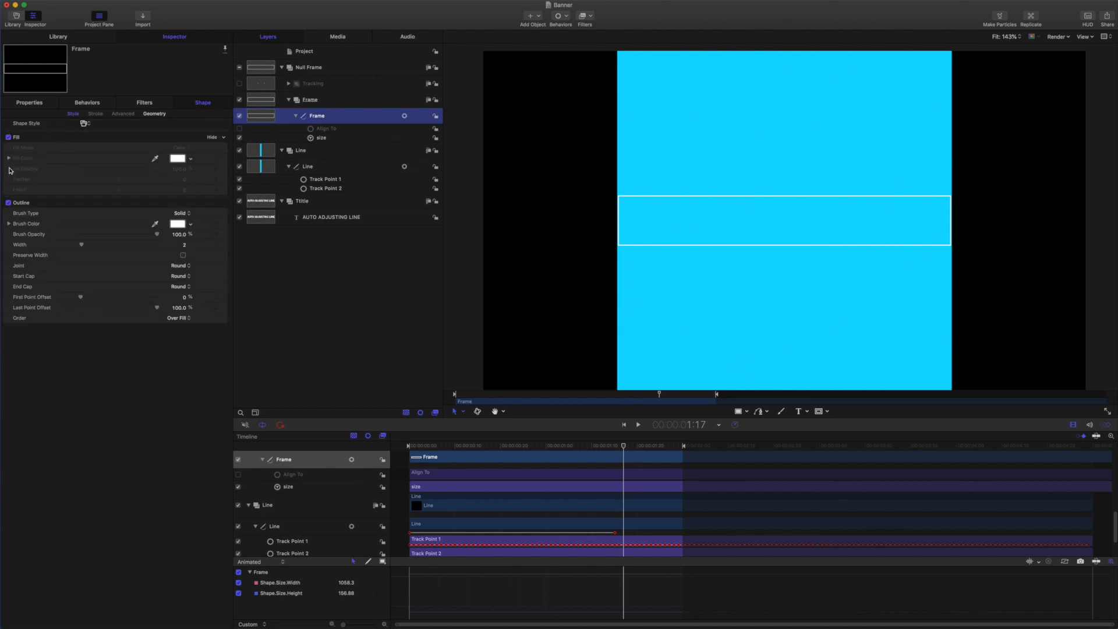
{"action": "left_click", "coordinate": [9, 203]}
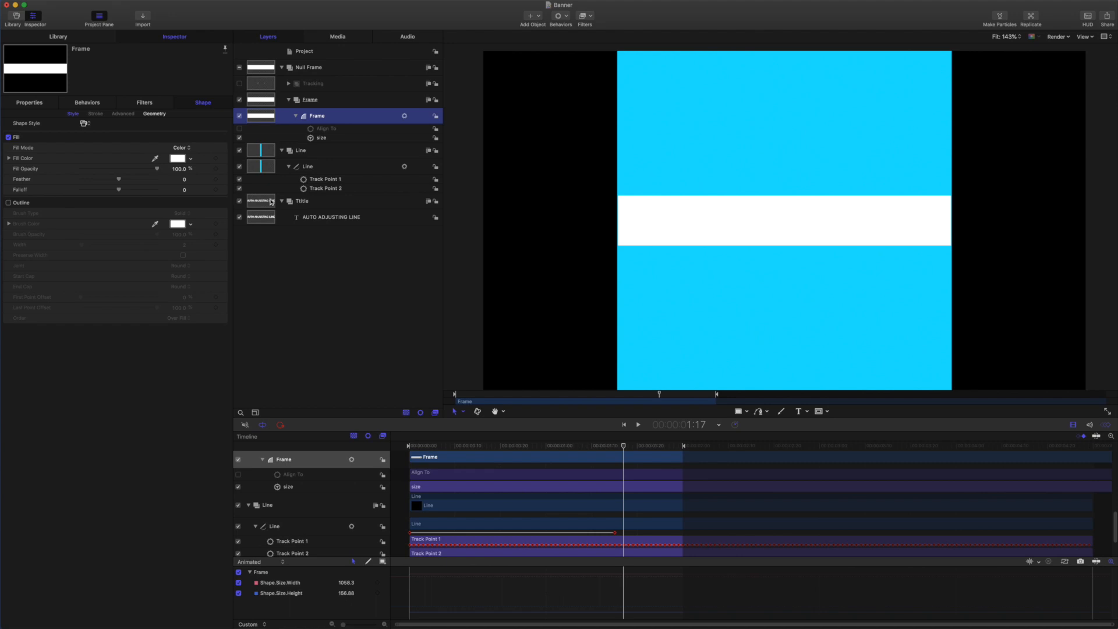
- Add an image mask to the Line group and use the Frame shape as its mask source
{"action": "left_click", "coordinate": [310, 154]}
{"action": "right_click", "coordinate": [310, 153]}
{"action": "left_click", "coordinate": [334, 278]}
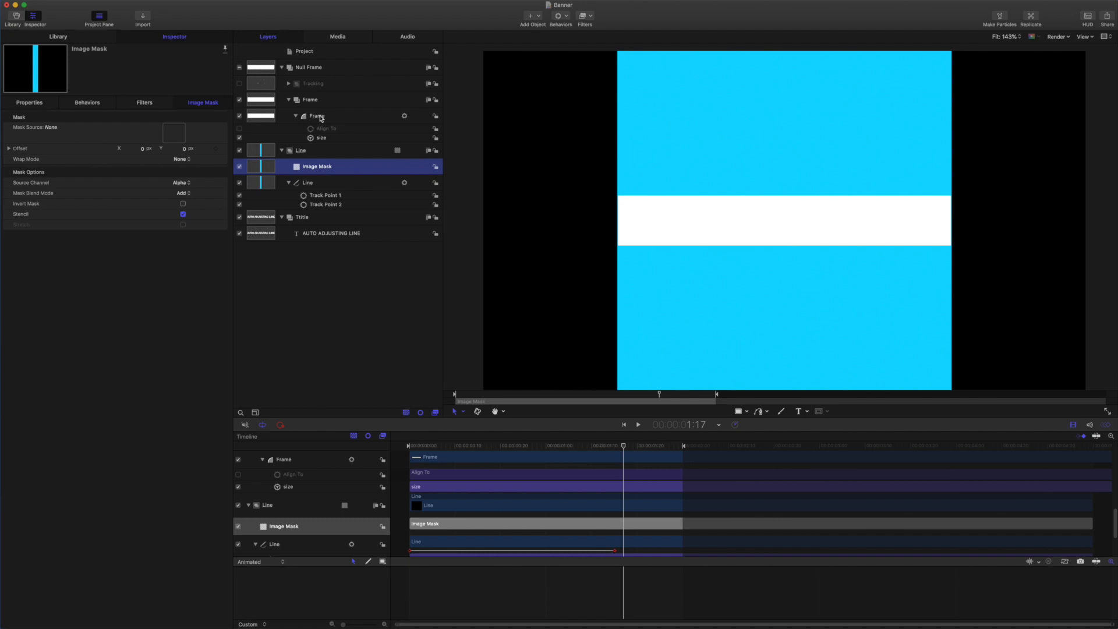
{"action": "left_click_drag", "start_coordinate": [320, 118], "coordinate": [180, 139]}
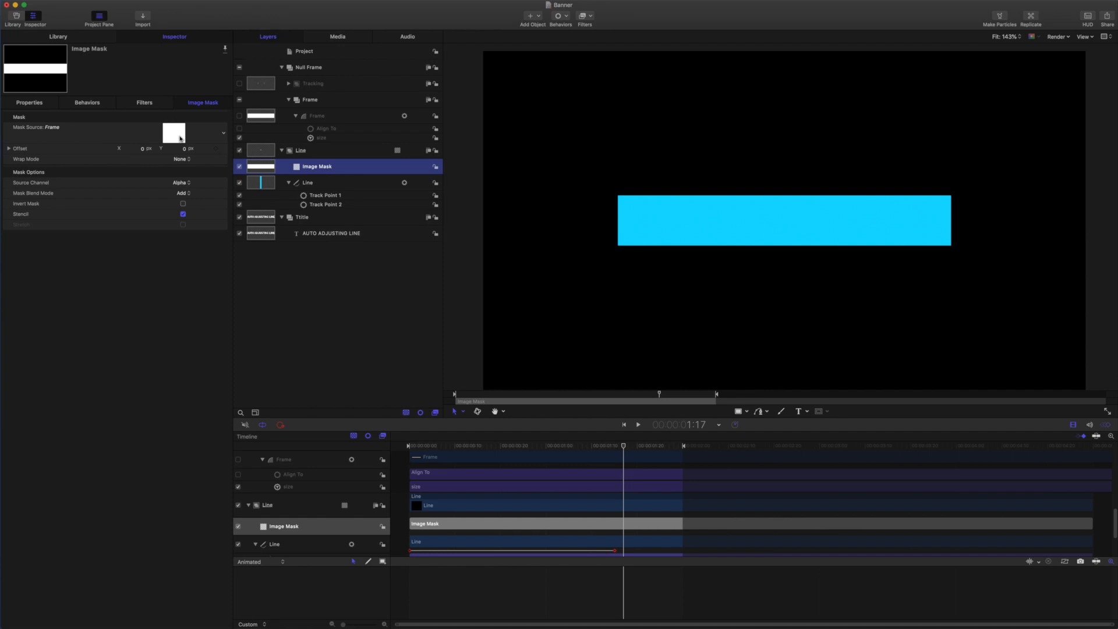
- Move the title group above the Line group and turn the Frame's Align To behavior back on
{"action": "left_click", "coordinate": [302, 218]}
{"action": "key", "text": "super+shift+bracketright"}
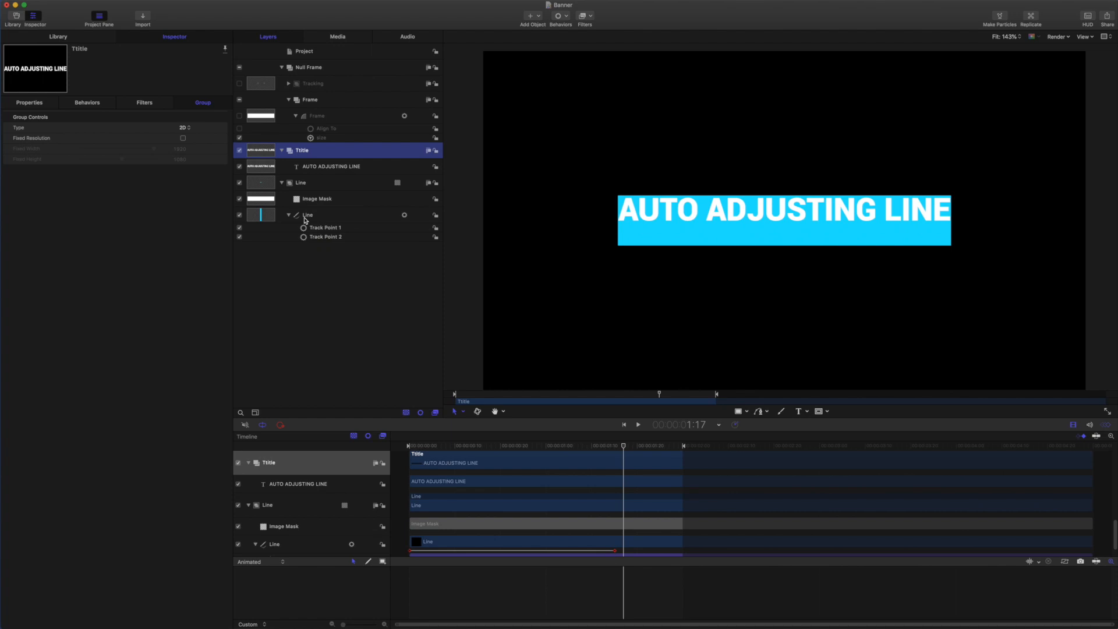
{"action": "left_click", "coordinate": [240, 129]}
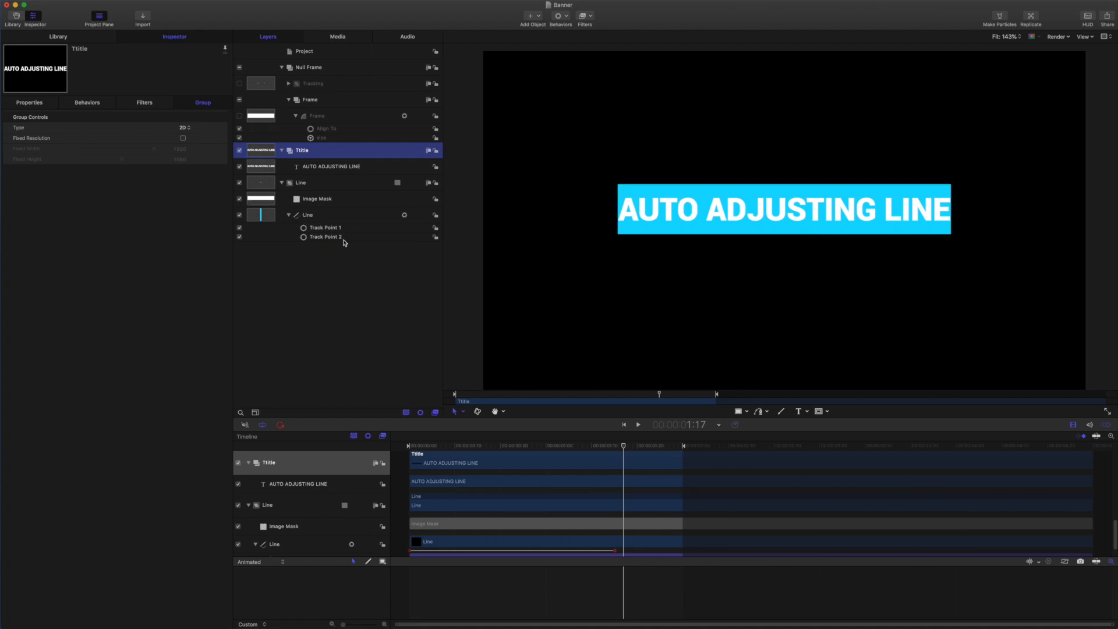
- Set the X Offset of the Frame's size behavior to 75 and preview the banner animation
{"action": "left_click", "coordinate": [638, 426]}
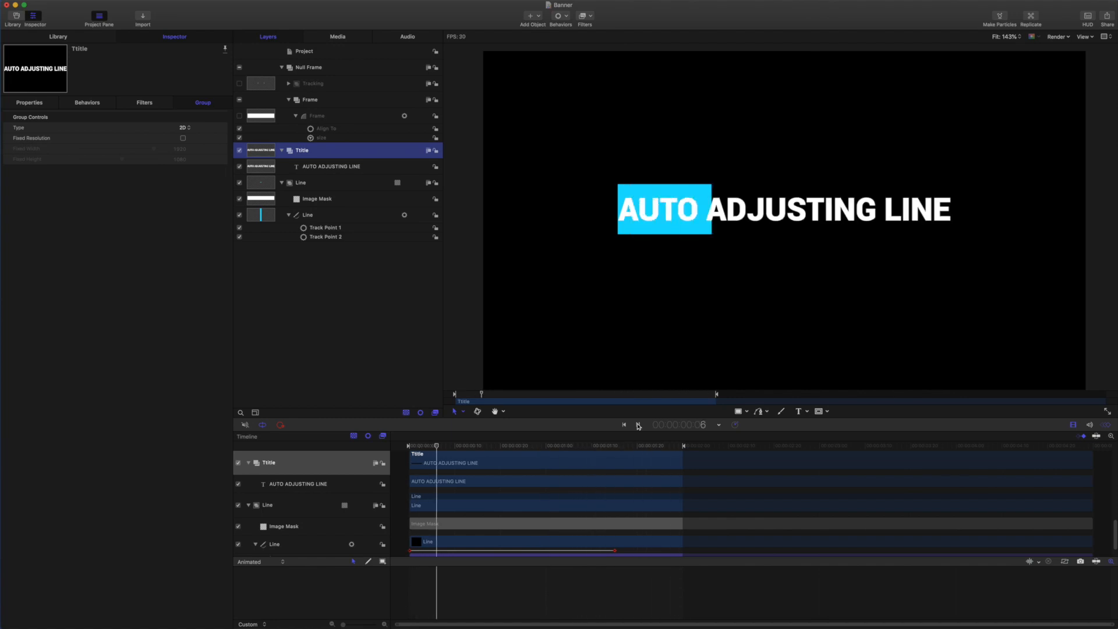
{"action": "left_click", "coordinate": [639, 426]}
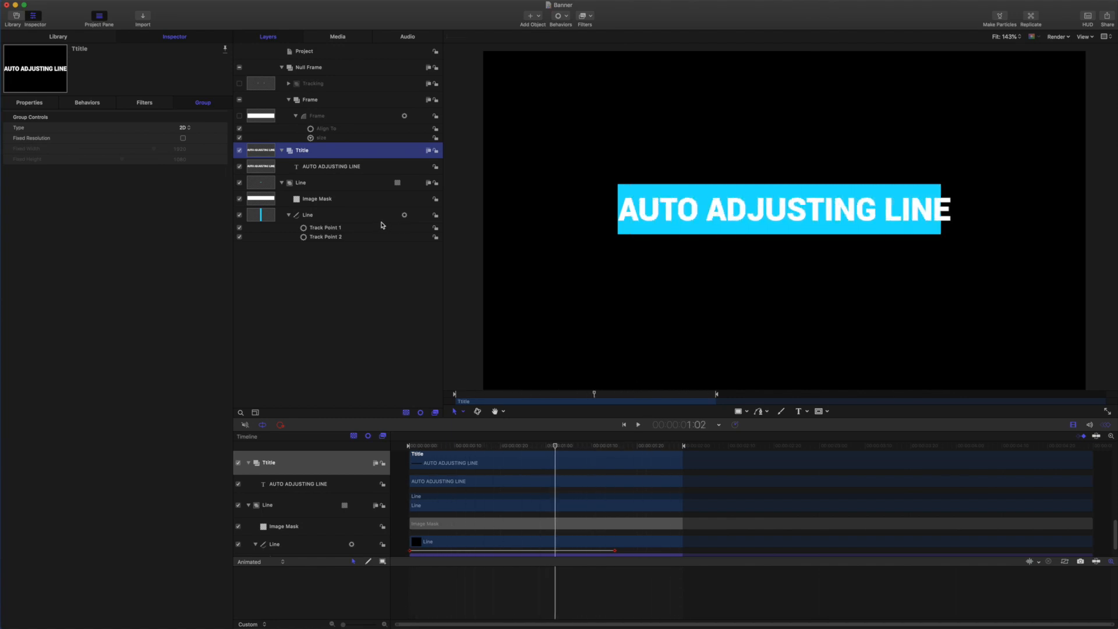
{"action": "left_click", "coordinate": [327, 138]}
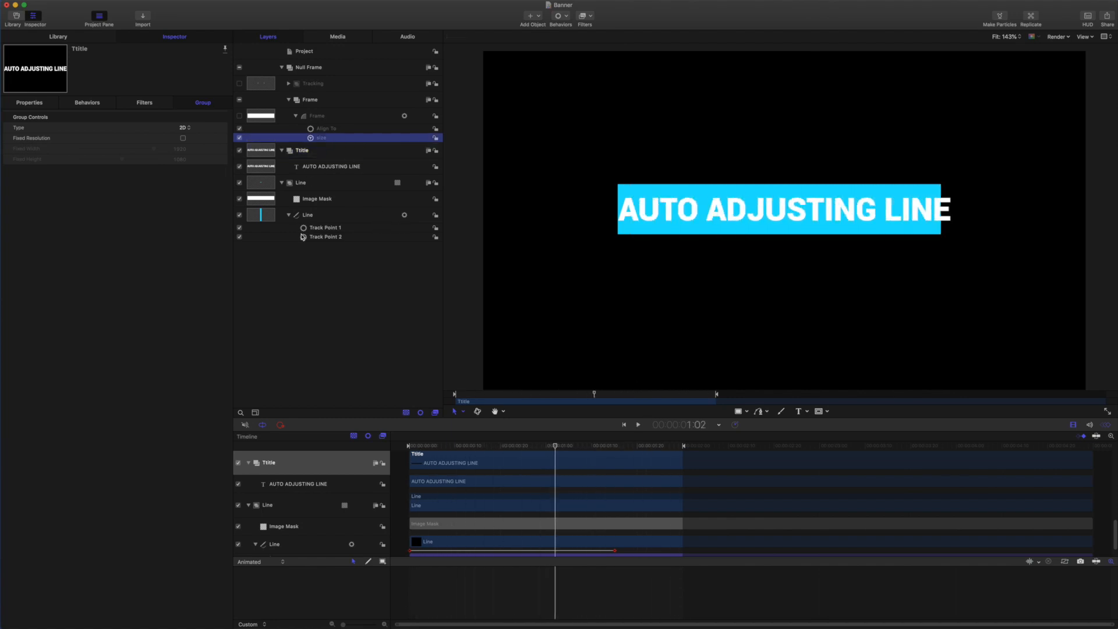
{"action": "left_click", "coordinate": [185, 371]}
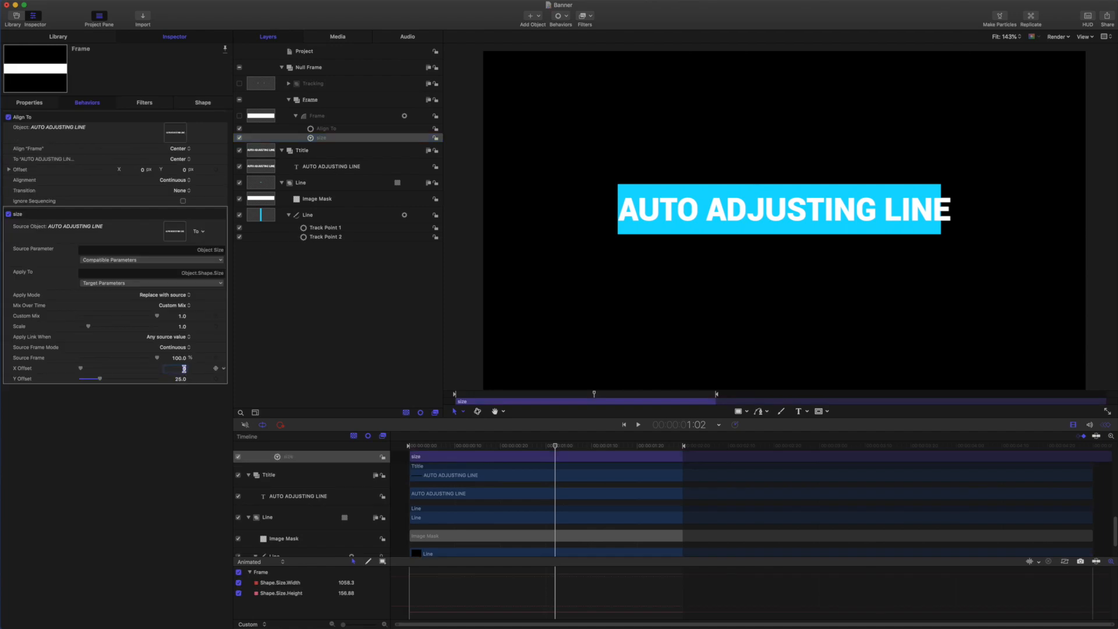
{"action": "type", "text": "75"}
{"action": "key", "text": "Return"}
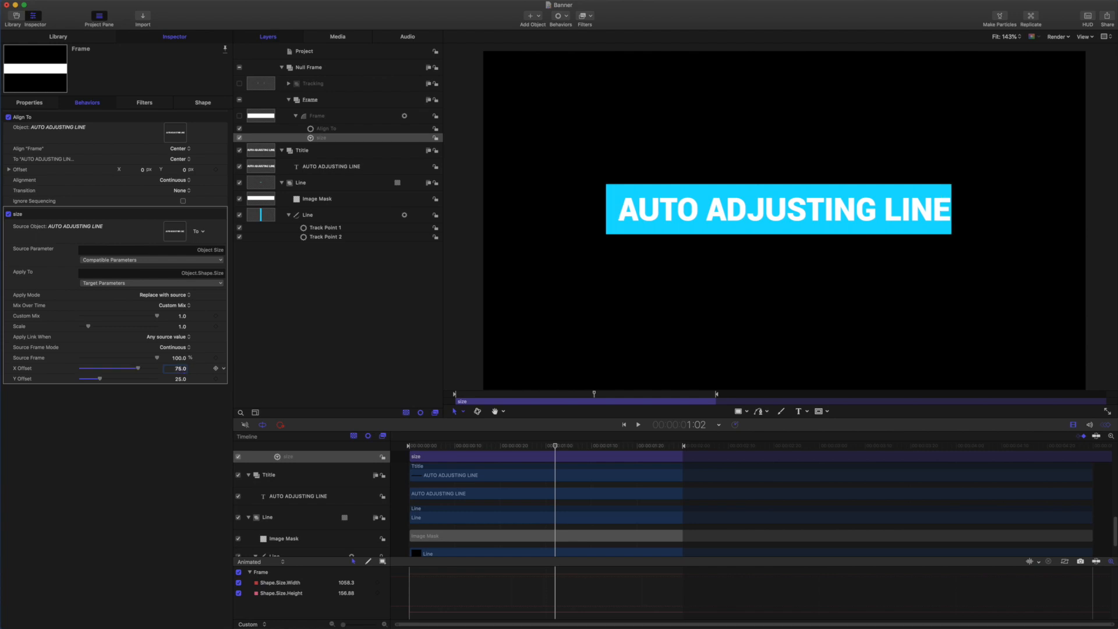
{"action": "left_click", "coordinate": [637, 426]}
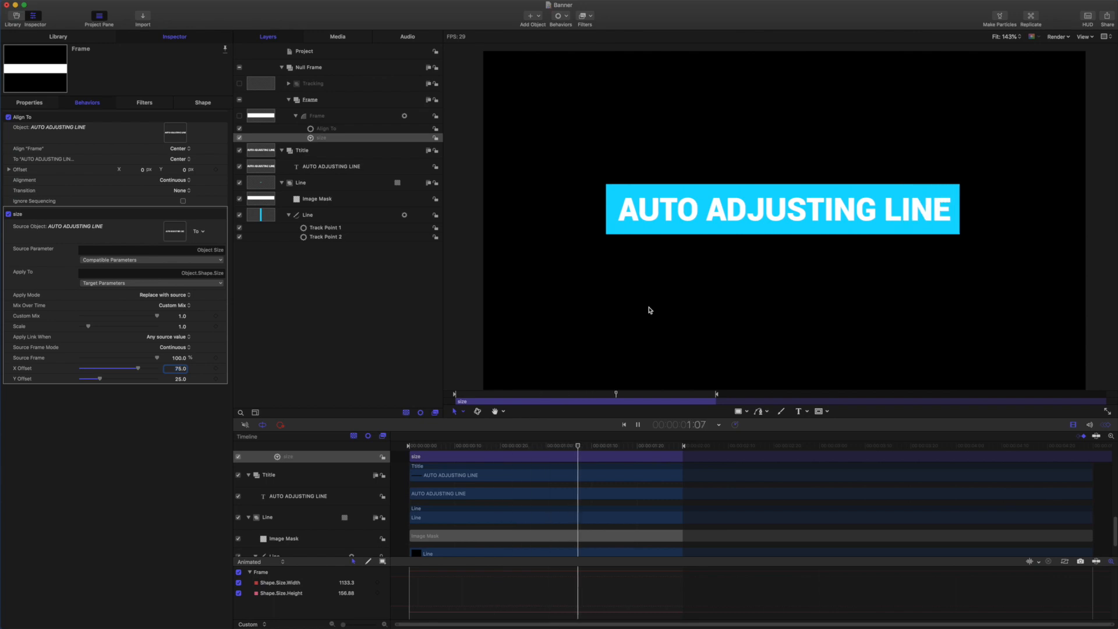
{"action": "key", "text": "space"}
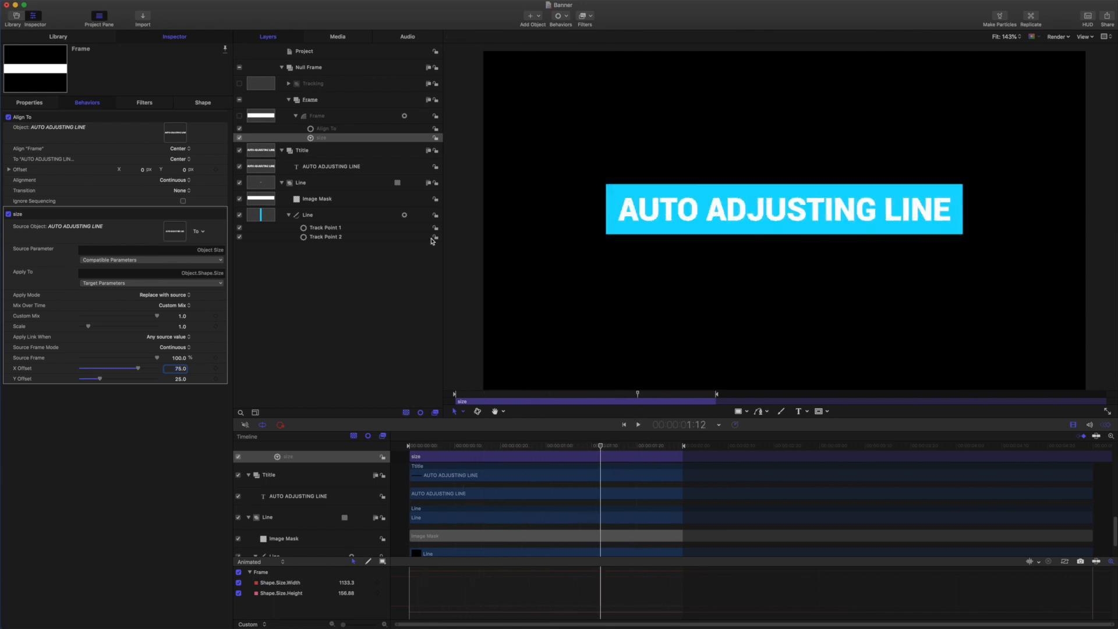
- Keyframe the blue line's First Point Offset at 0% on 1:25 and 100% on frame 25
{"action": "left_click", "coordinate": [327, 215]}
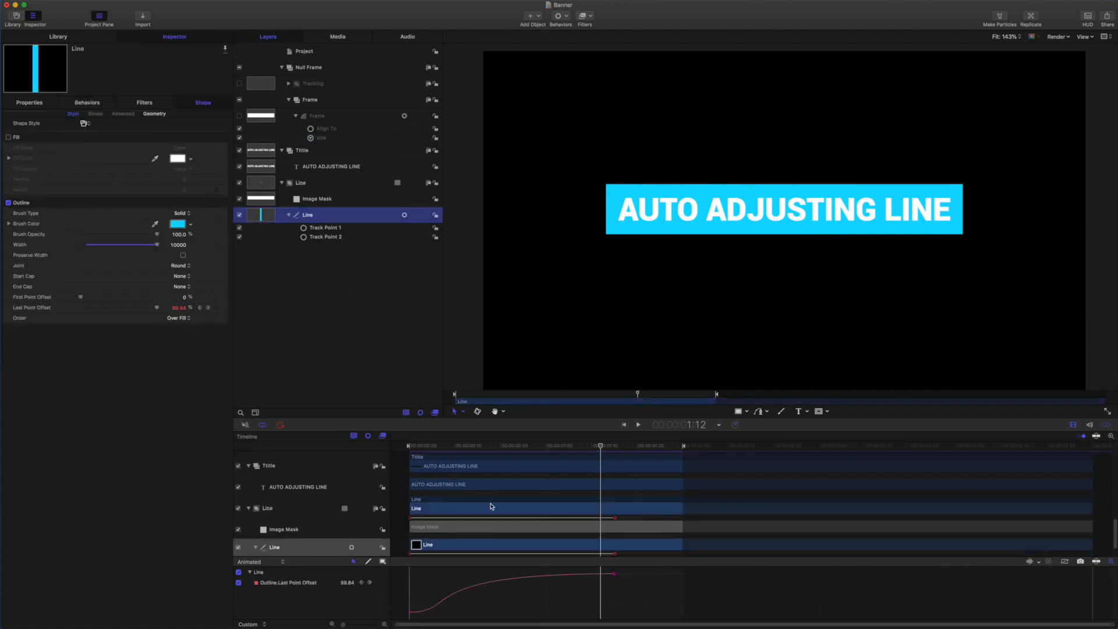
{"action": "left_click_drag", "start_coordinate": [602, 446], "coordinate": [660, 446]}
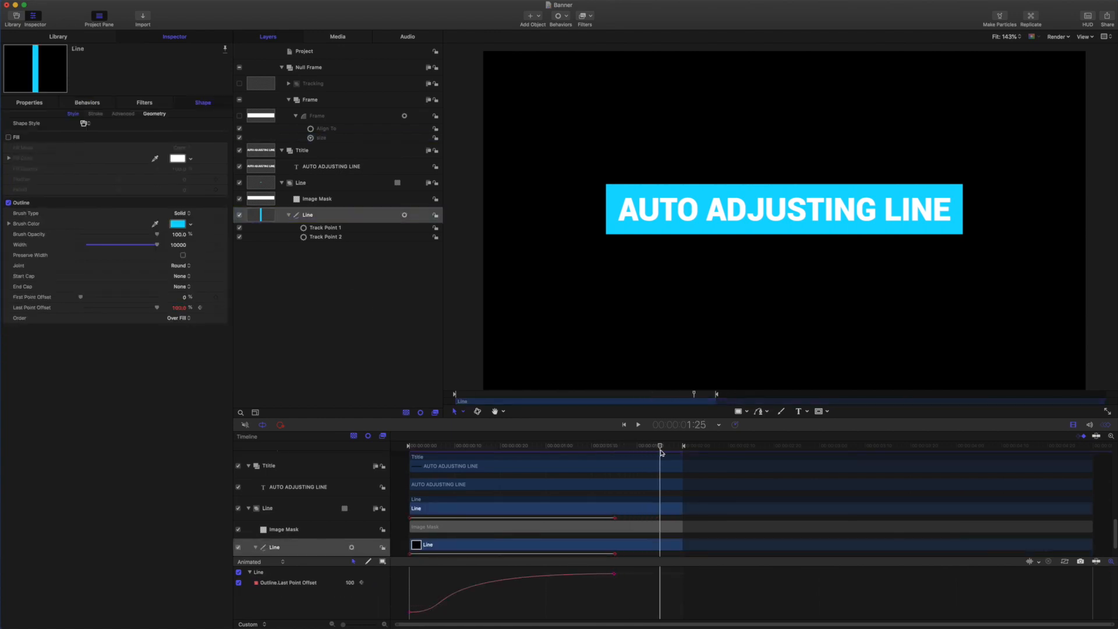
{"action": "left_click", "coordinate": [216, 297]}
{"action": "left_click_drag", "start_coordinate": [661, 447], "coordinate": [523, 452]}
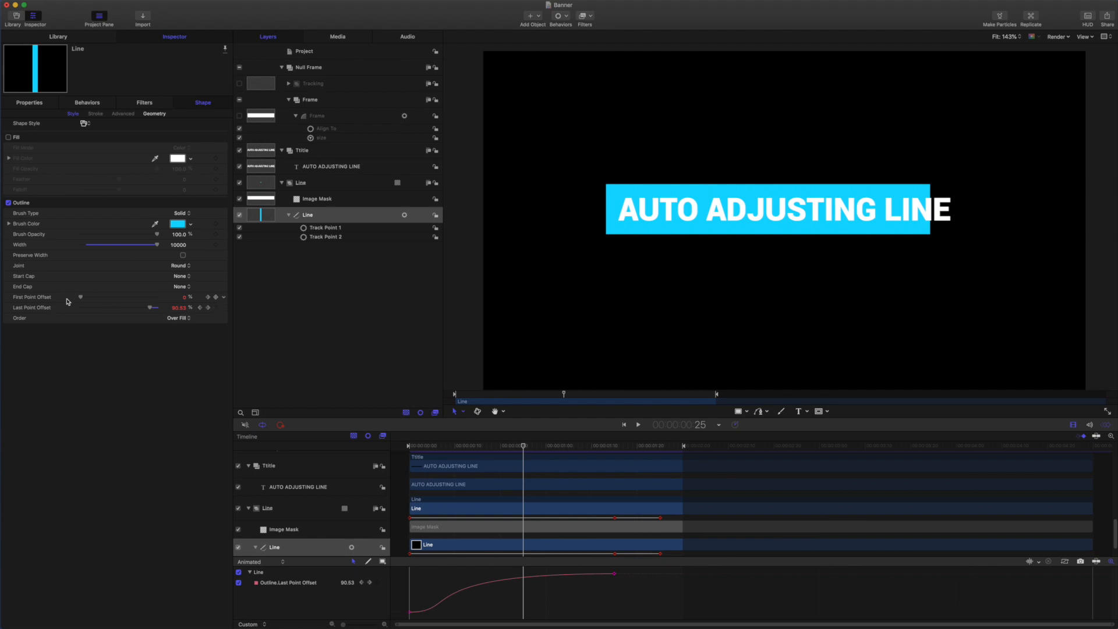
{"action": "left_click_drag", "start_coordinate": [82, 298], "coordinate": [108, 298]}
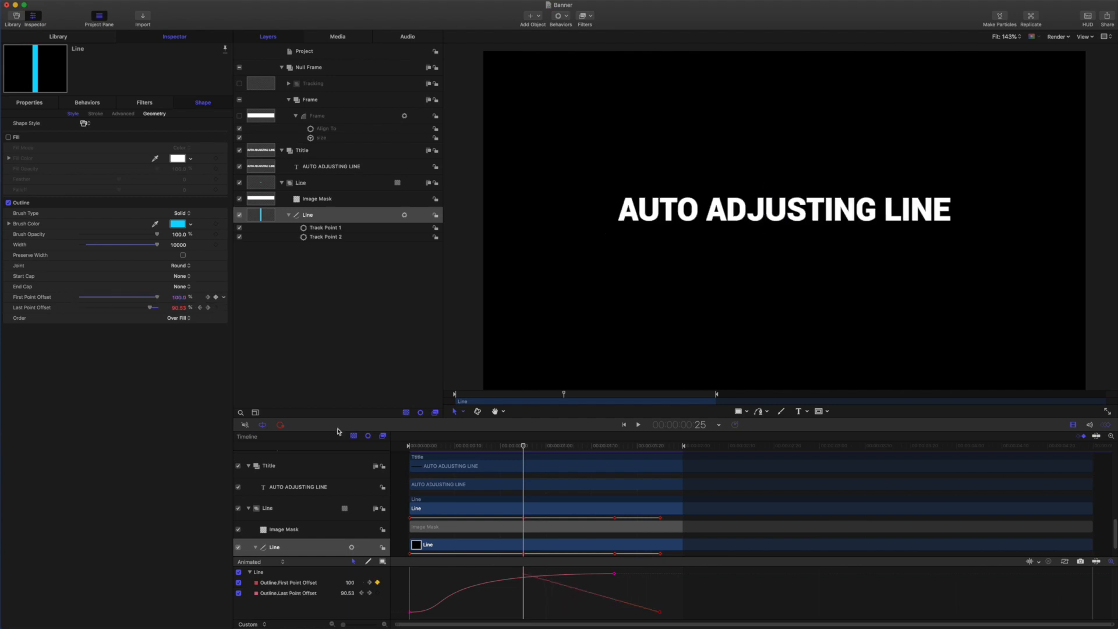
- Reverse the blue line's First Point Offset keyframes and play back the banner animation
{"action": "left_click_drag", "start_coordinate": [524, 446], "coordinate": [349, 437]}
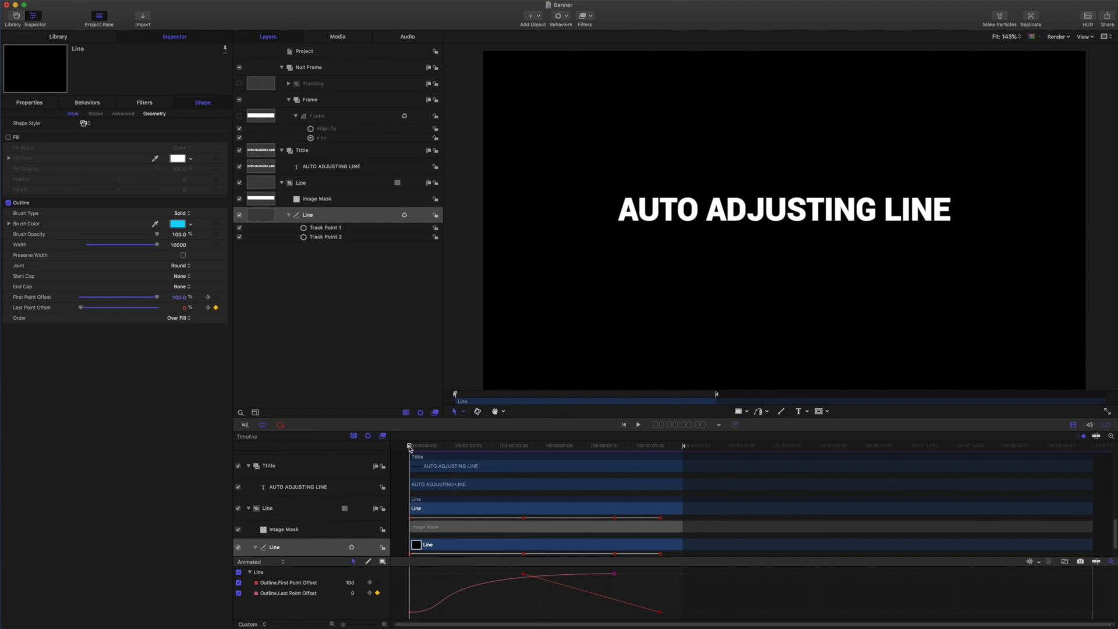
{"action": "left_click_drag", "start_coordinate": [417, 449], "coordinate": [641, 447]}
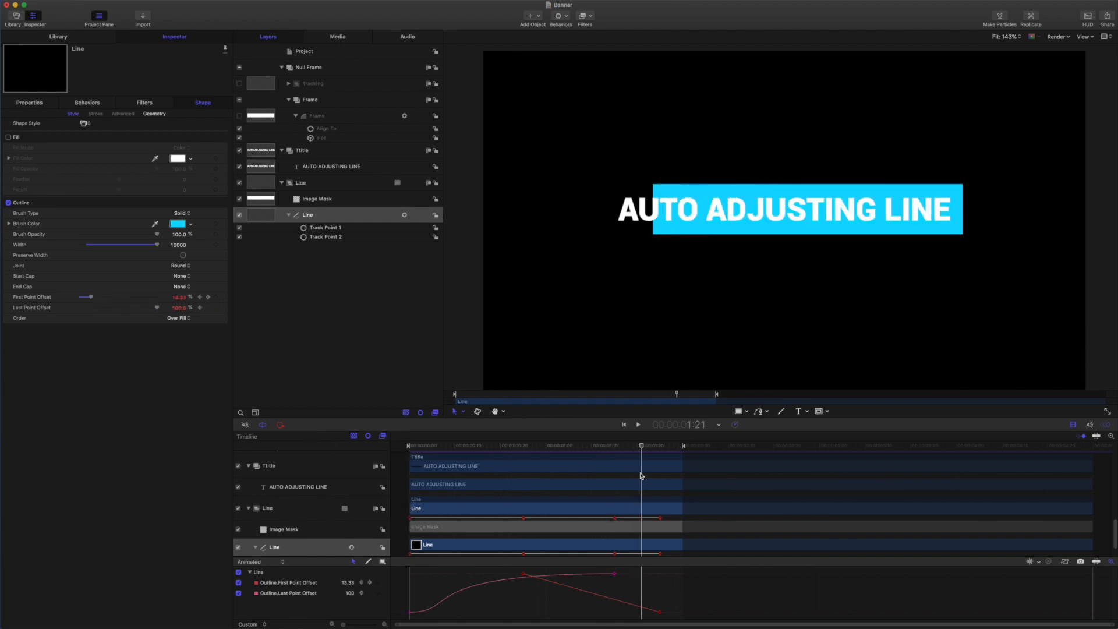
{"action": "left_click", "coordinate": [660, 611]}
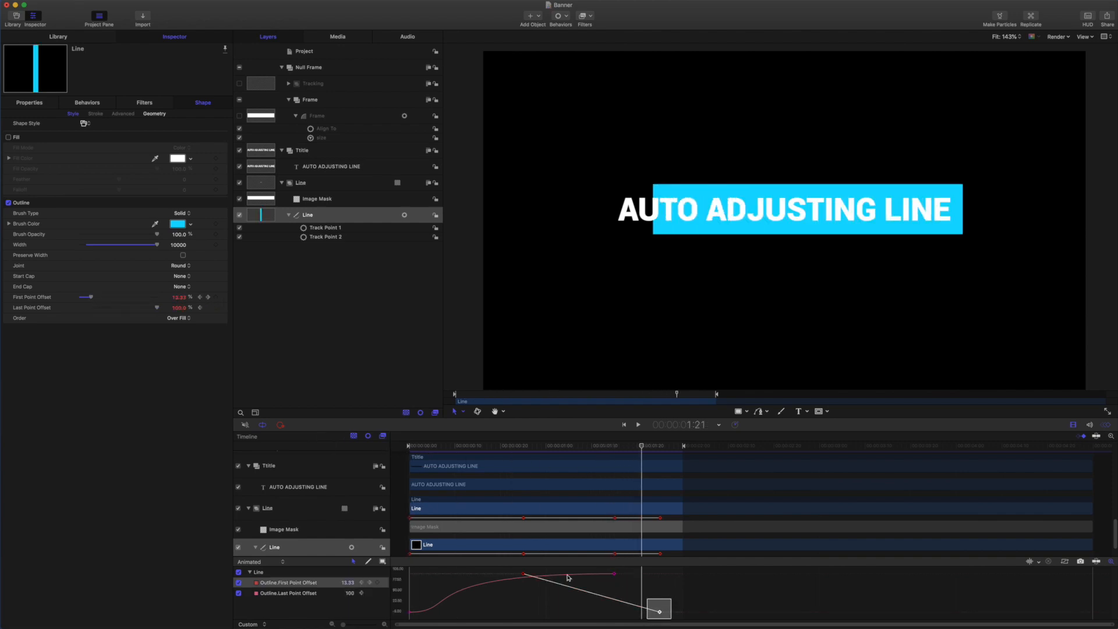
{"action": "right_click", "coordinate": [523, 575]}
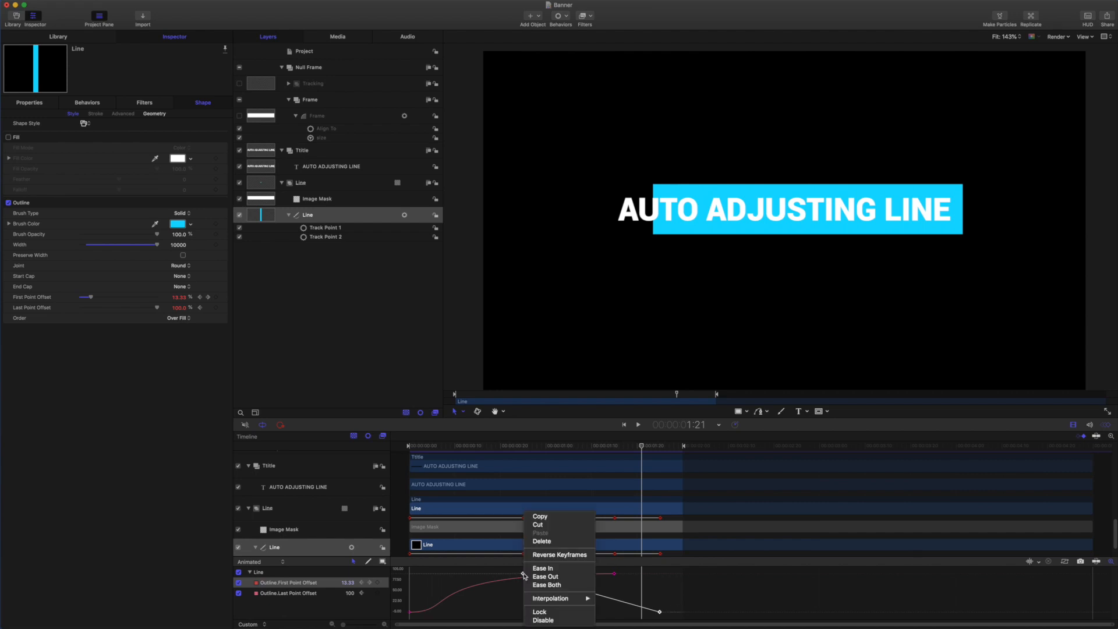
{"action": "left_click", "coordinate": [551, 556]}
{"action": "left_click_drag", "start_coordinate": [642, 446], "coordinate": [633, 447]}
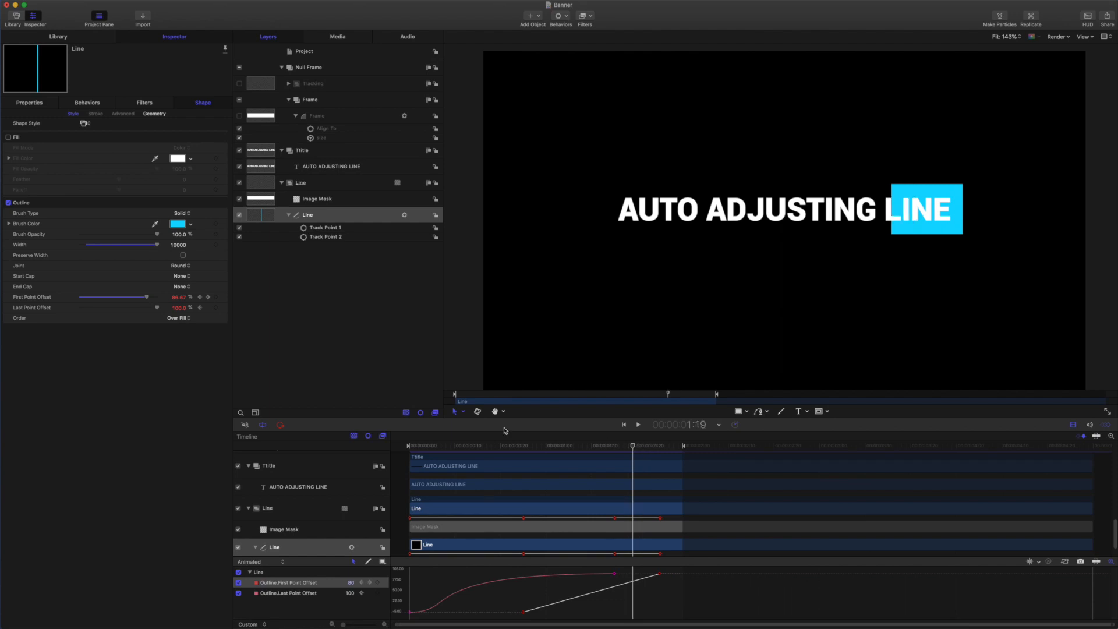
{"action": "key", "text": "space"}
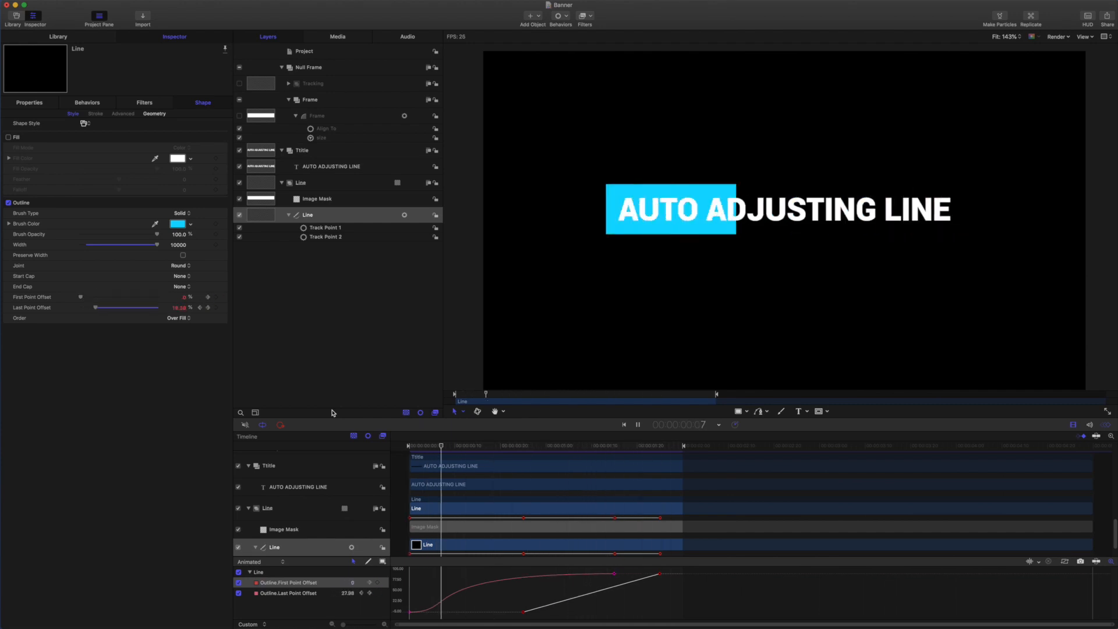
{"action": "key", "text": "space"}
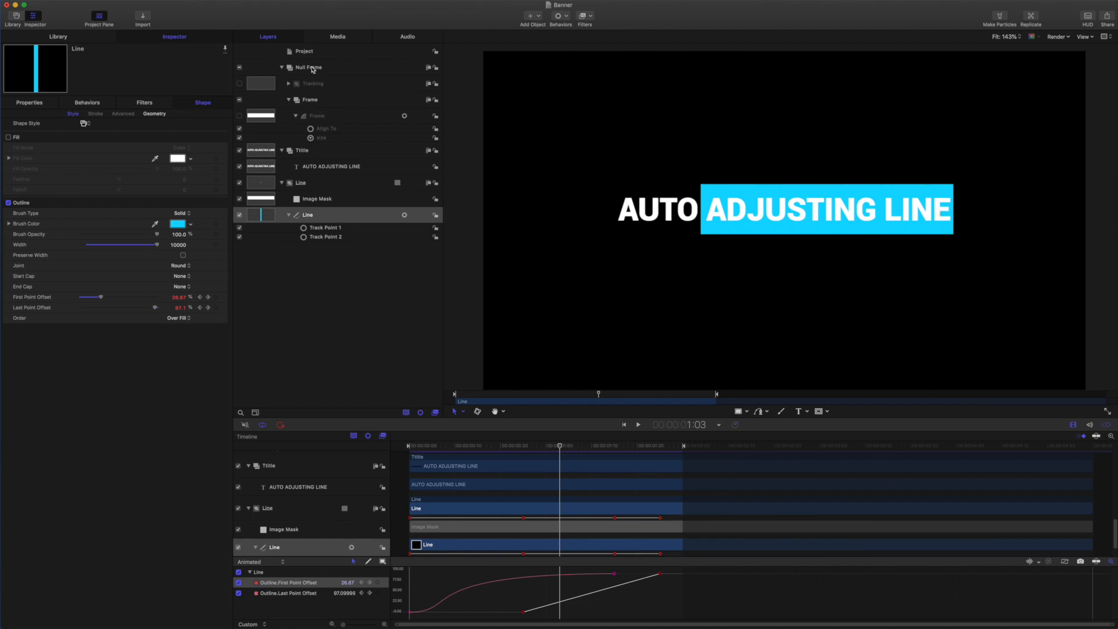
- Select the Frame shape and review the banner animation from the start
{"action": "left_click", "coordinate": [324, 120]}
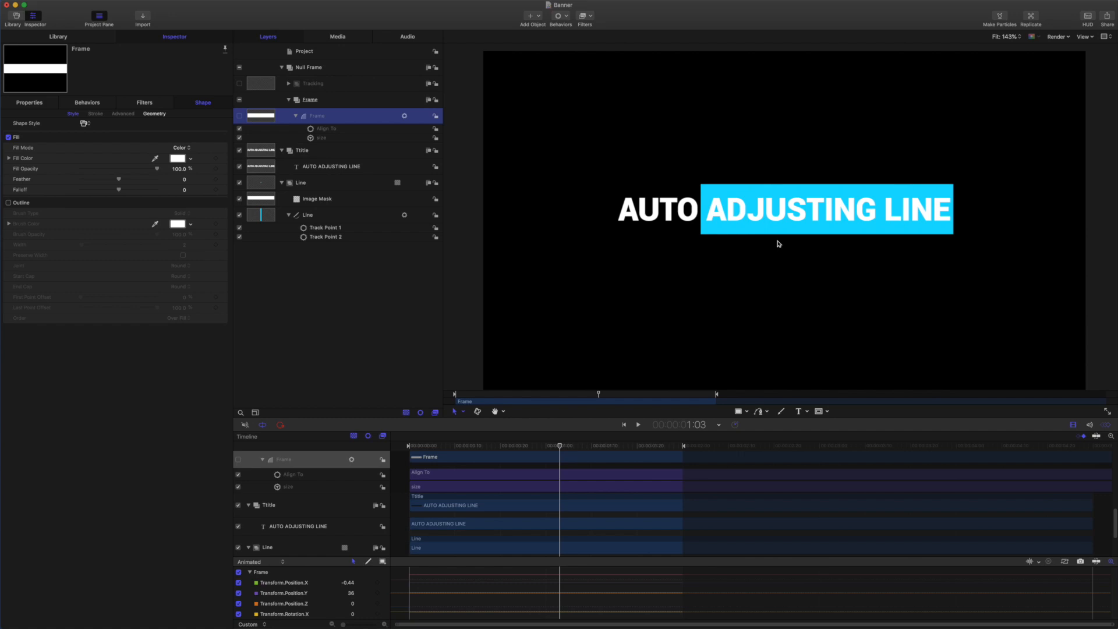
{"action": "left_click_drag", "start_coordinate": [560, 446], "coordinate": [371, 418]}
{"action": "key", "text": "space"}
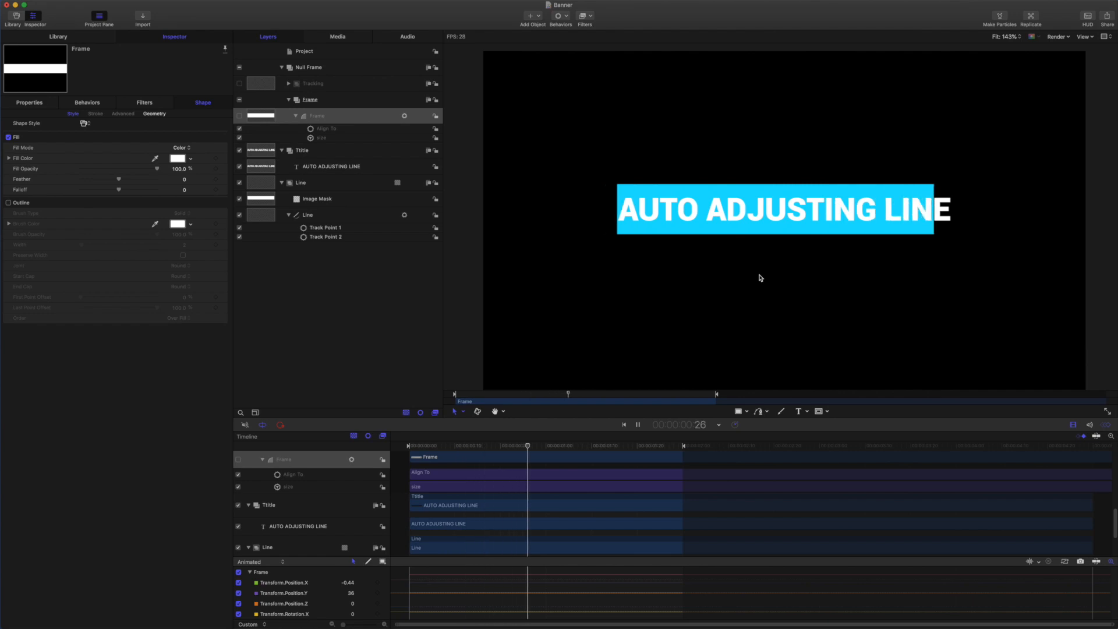
{"action": "key", "text": "space"}
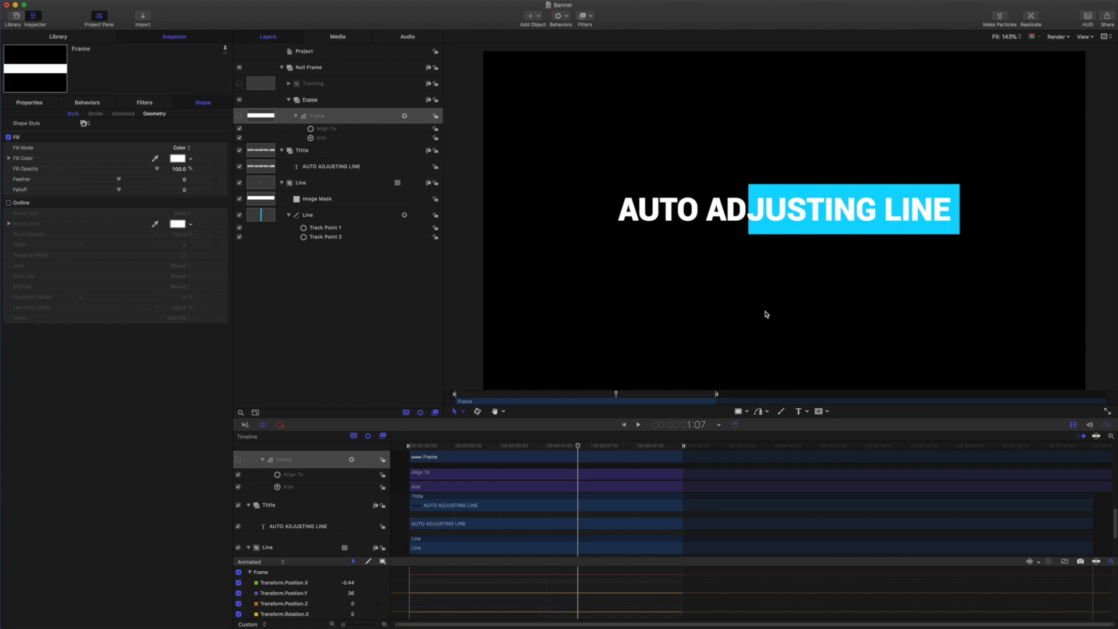
- Extend the title to three lines reading AUTO ADJUSTING LINE MORE, LINE and LINES LINES, and play the animation from the start
{"action": "left_click", "coordinate": [331, 168]}
{"action": "left_click", "coordinate": [87, 357]}
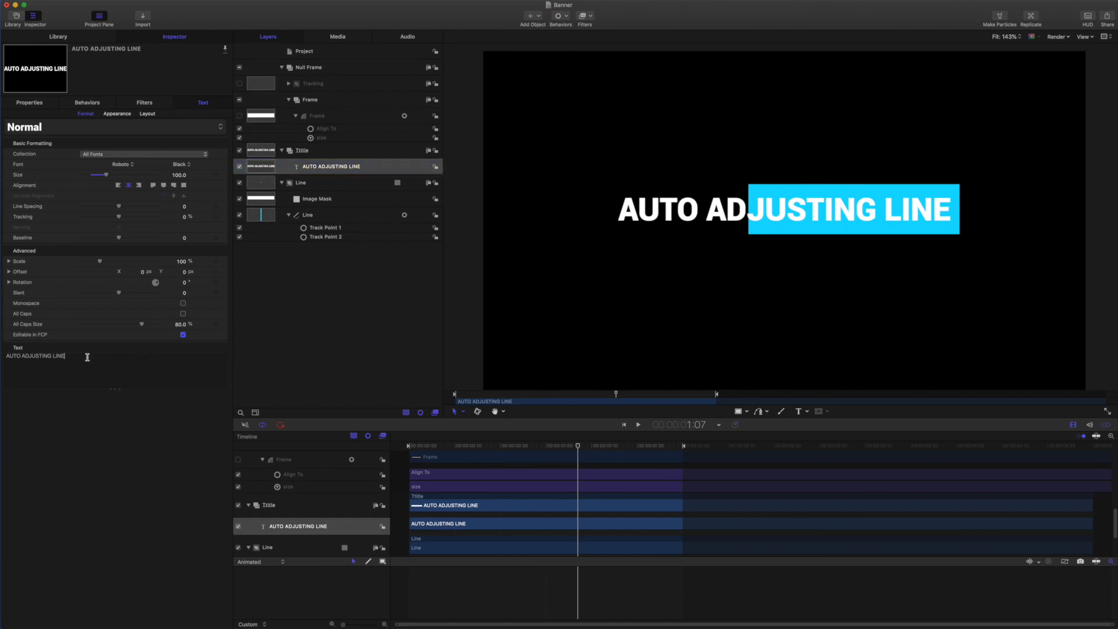
{"action": "type", "text": "MORE"}
{"action": "key", "text": "Return"}
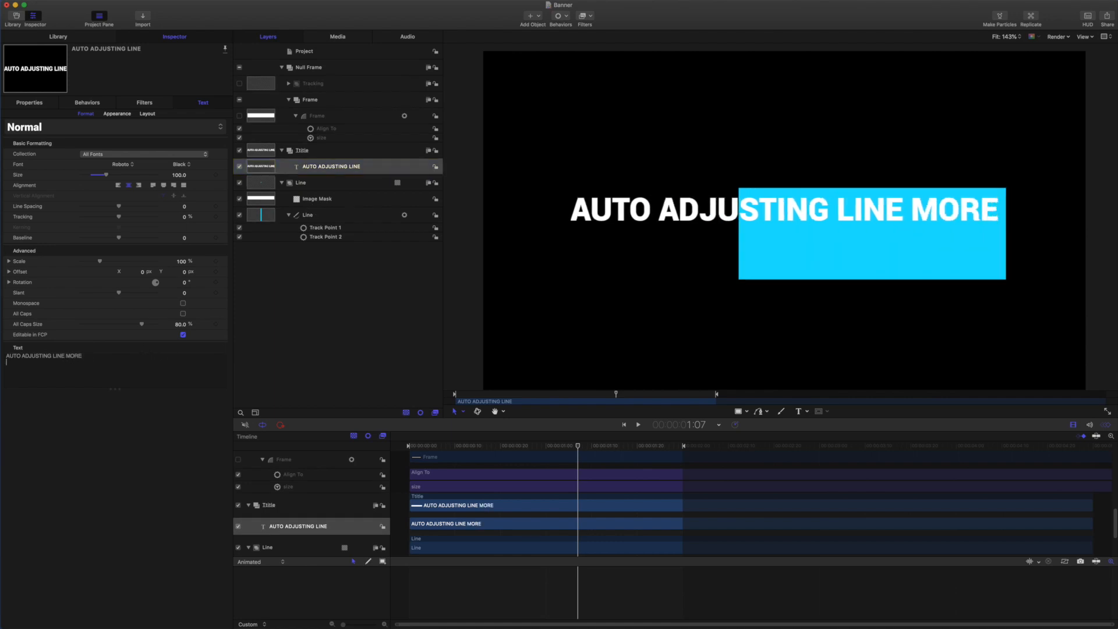
{"action": "type", "text": "LINE "}
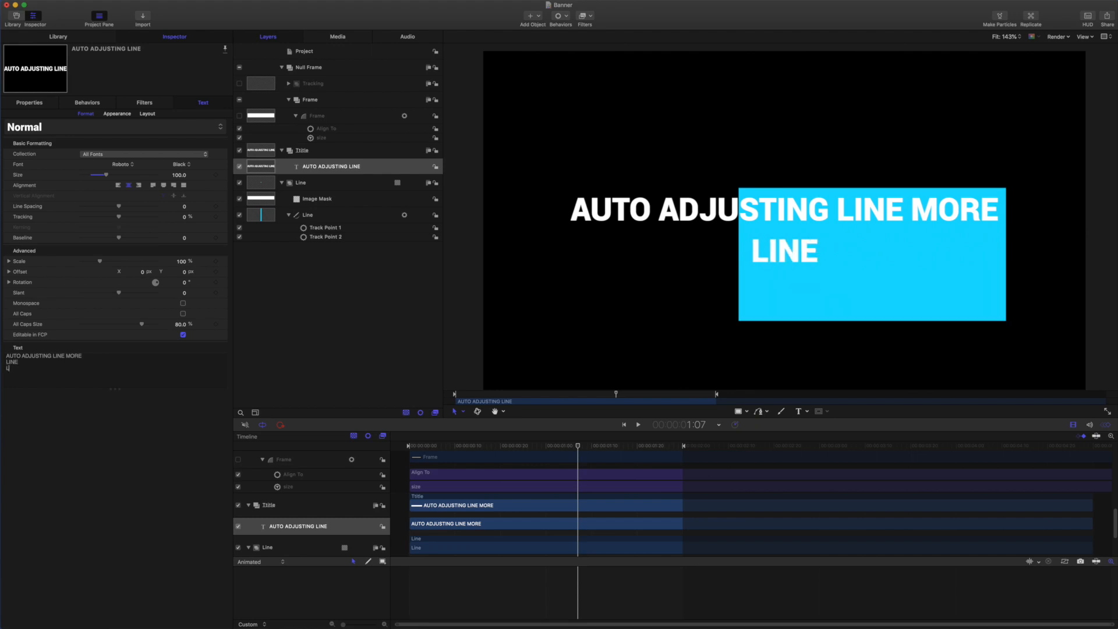
{"action": "type", "text": "LINES LINES"}
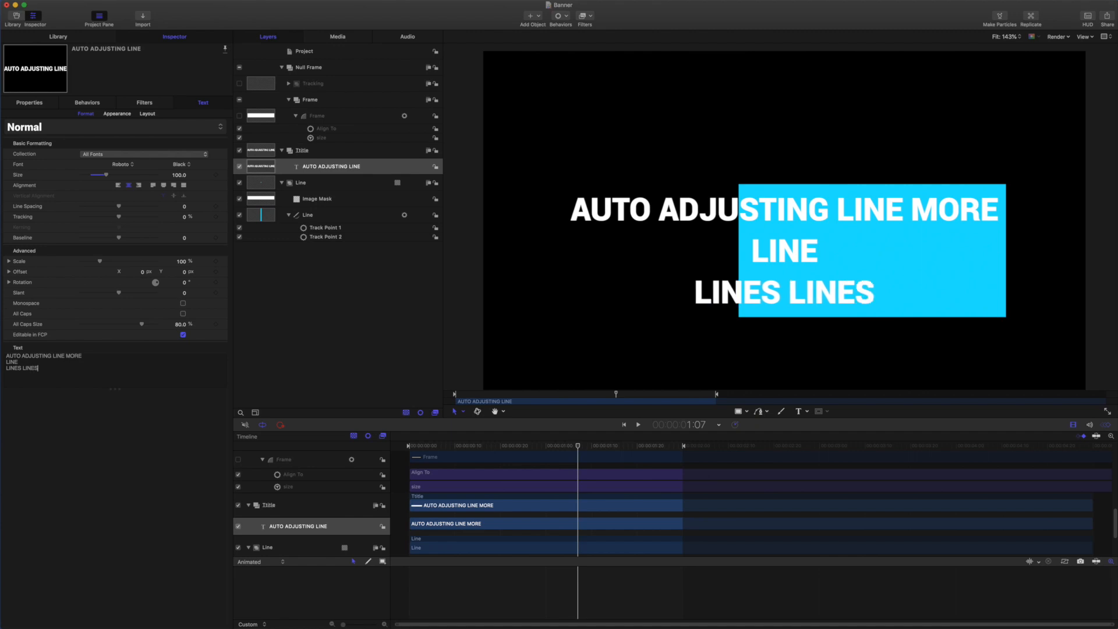
{"action": "left_click", "coordinate": [624, 426]}
{"action": "left_click", "coordinate": [638, 426]}
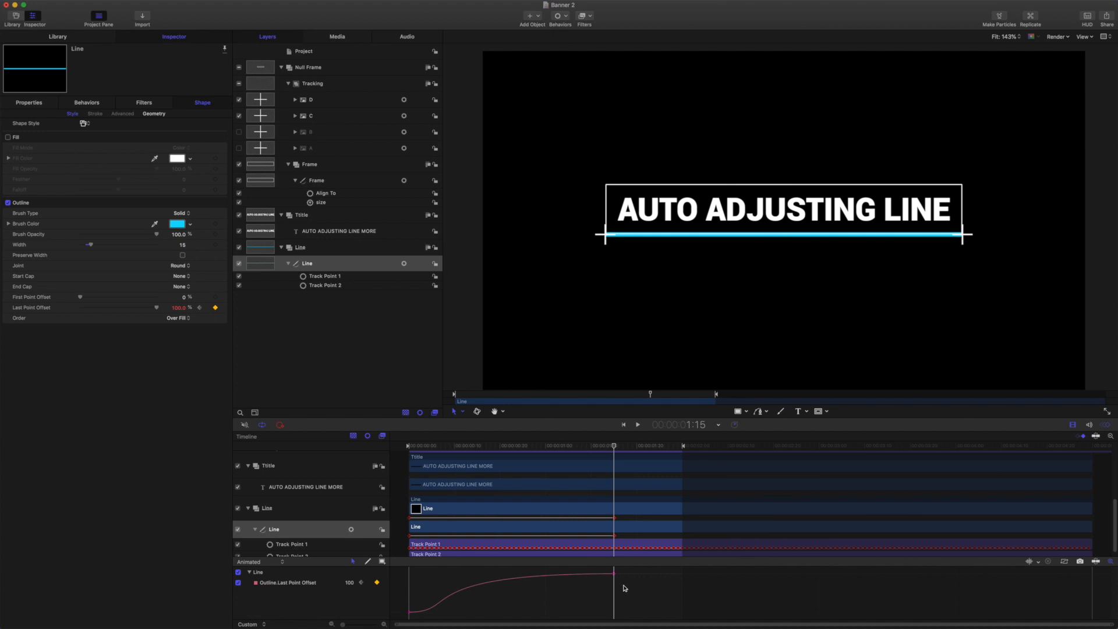
- Duplicate the Y Pos behavior of tracking object D and rename the copy Y Pos top
{"action": "left_click_drag", "start_coordinate": [614, 447], "coordinate": [532, 447]}
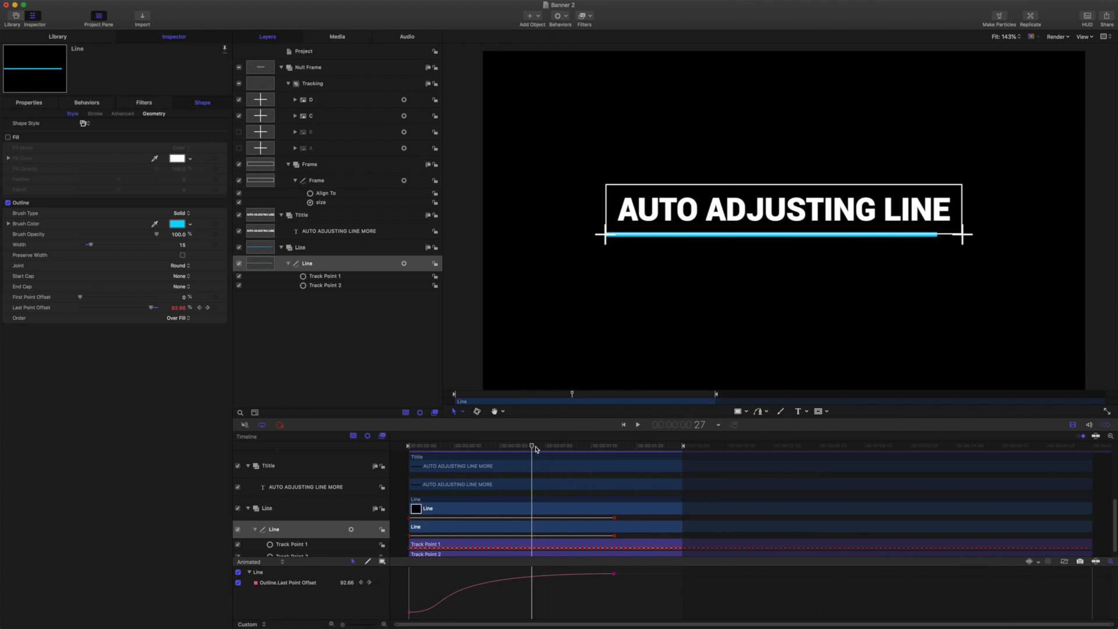
{"action": "left_click_drag", "start_coordinate": [532, 448], "coordinate": [549, 428]}
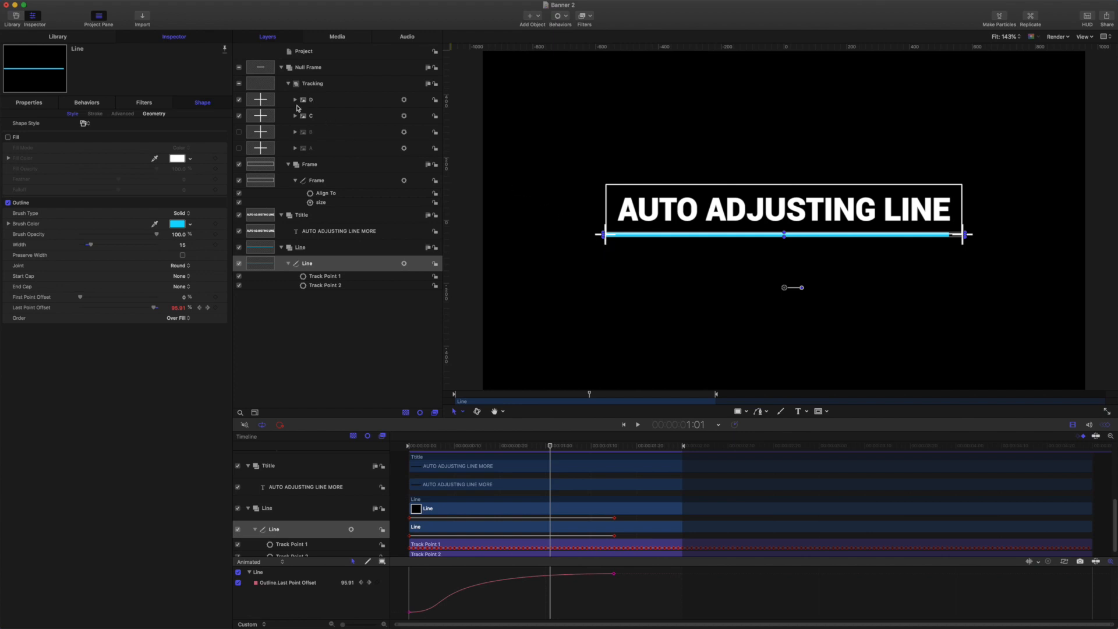
{"action": "left_click", "coordinate": [295, 100]}
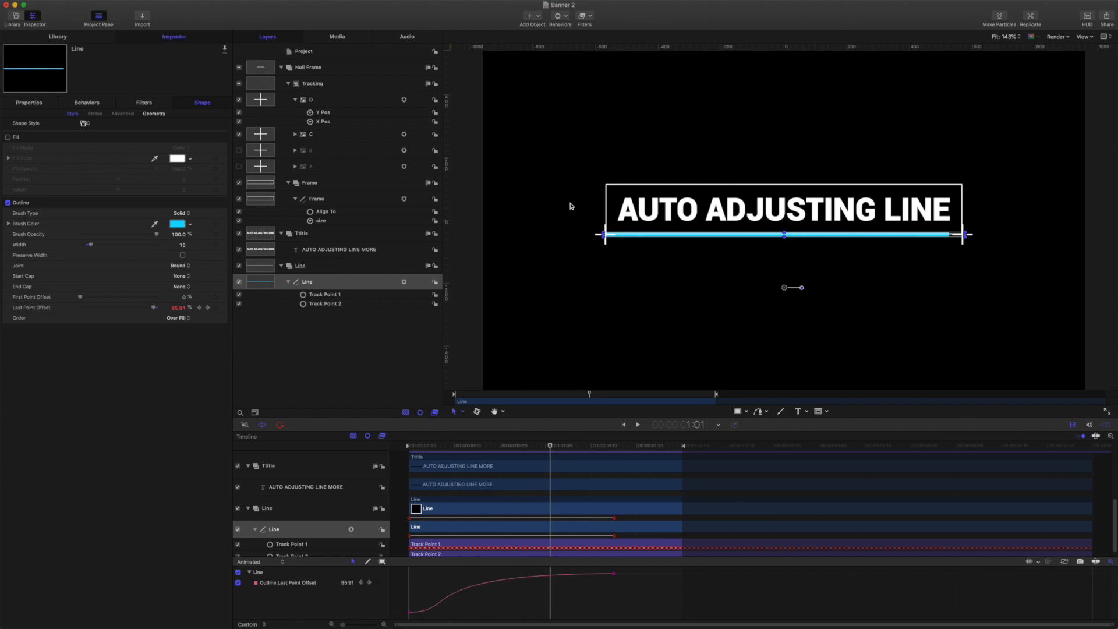
{"action": "left_click", "coordinate": [324, 113]}
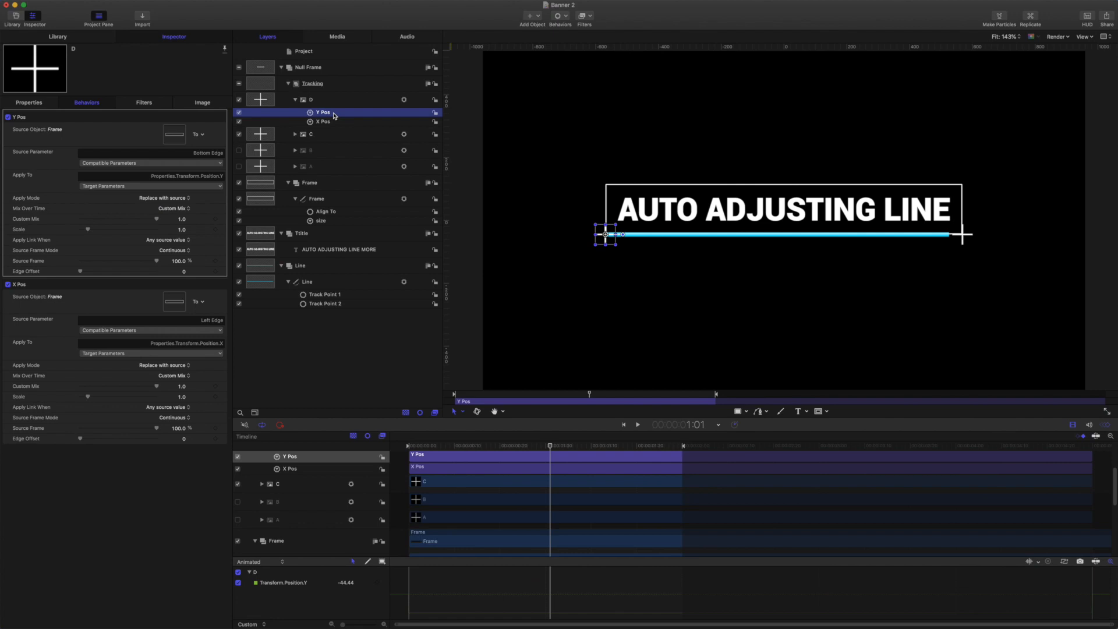
{"action": "key", "text": "super+d"}
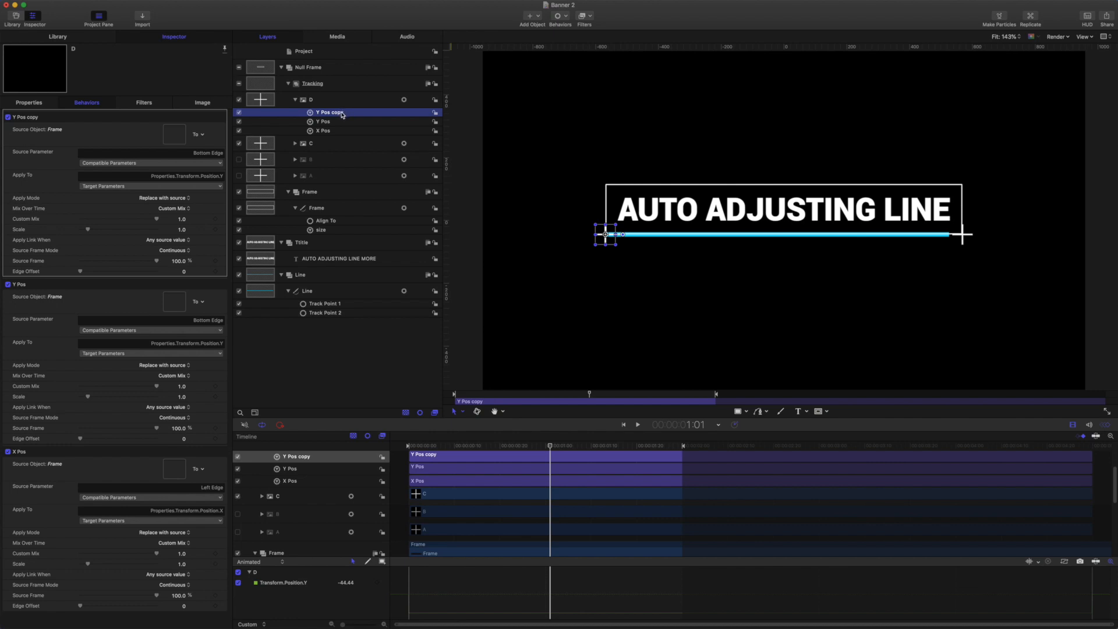
{"action": "left_click", "coordinate": [342, 113]}
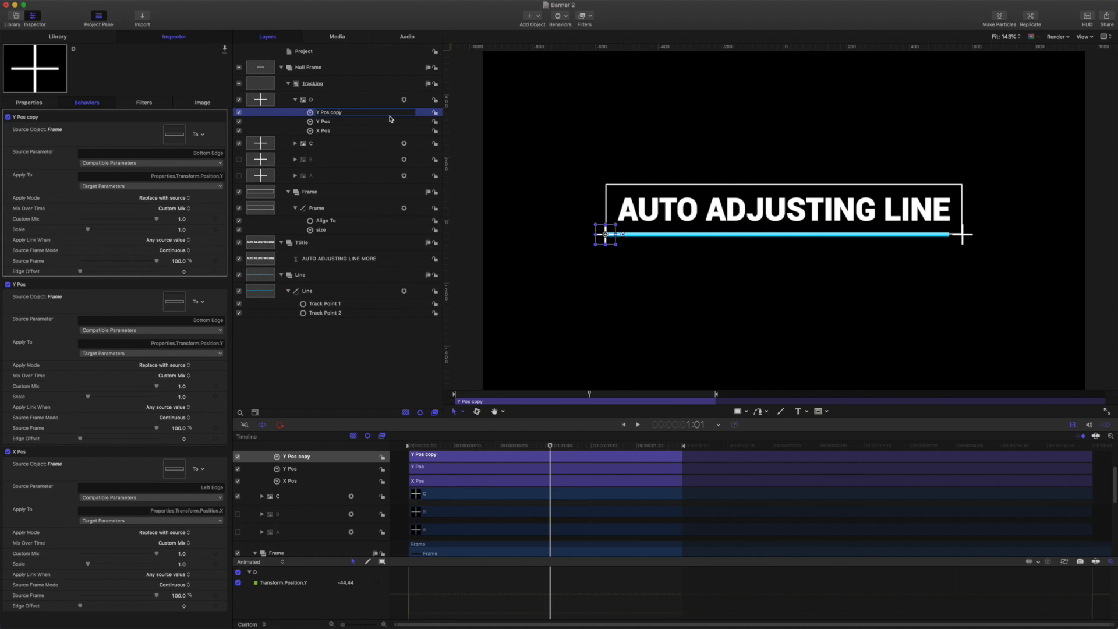
{"action": "key", "text": "BackSpace"}
{"action": "key", "text": "BackSpace"}
{"action": "type", "text": "top"}
{"action": "key", "text": "Return"}
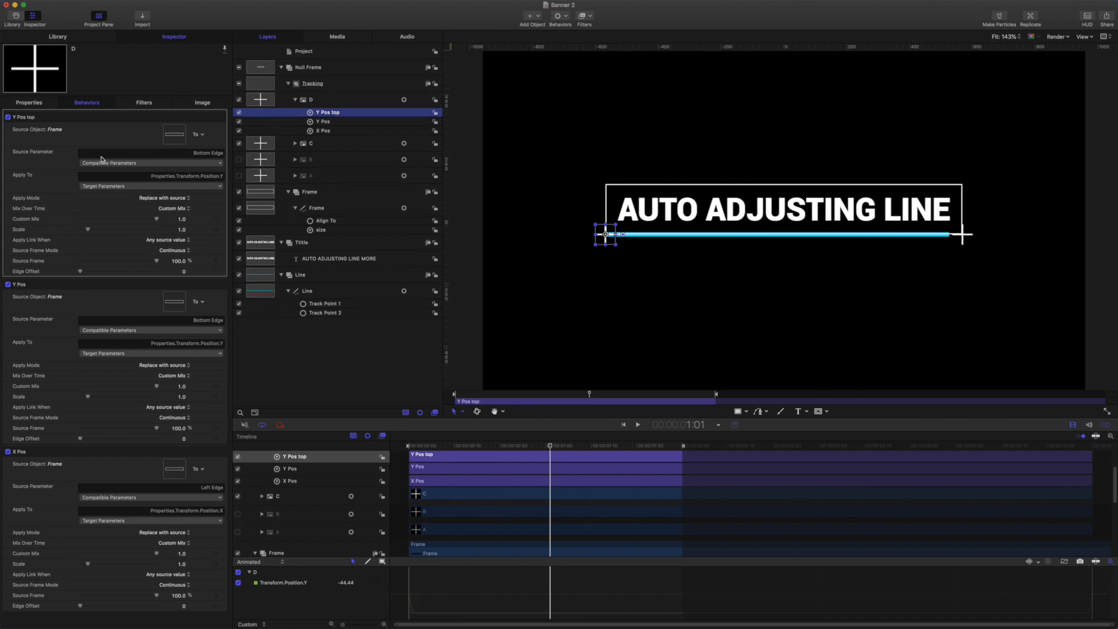
- Link D's Y Pos top behavior to the Frame's Top edge and set its Custom Mix to 0.5
{"action": "left_click", "coordinate": [207, 165]}
{"action": "mouse_move", "coordinate": [208, 173]}
{"action": "mouse_move", "coordinate": [250, 179]}
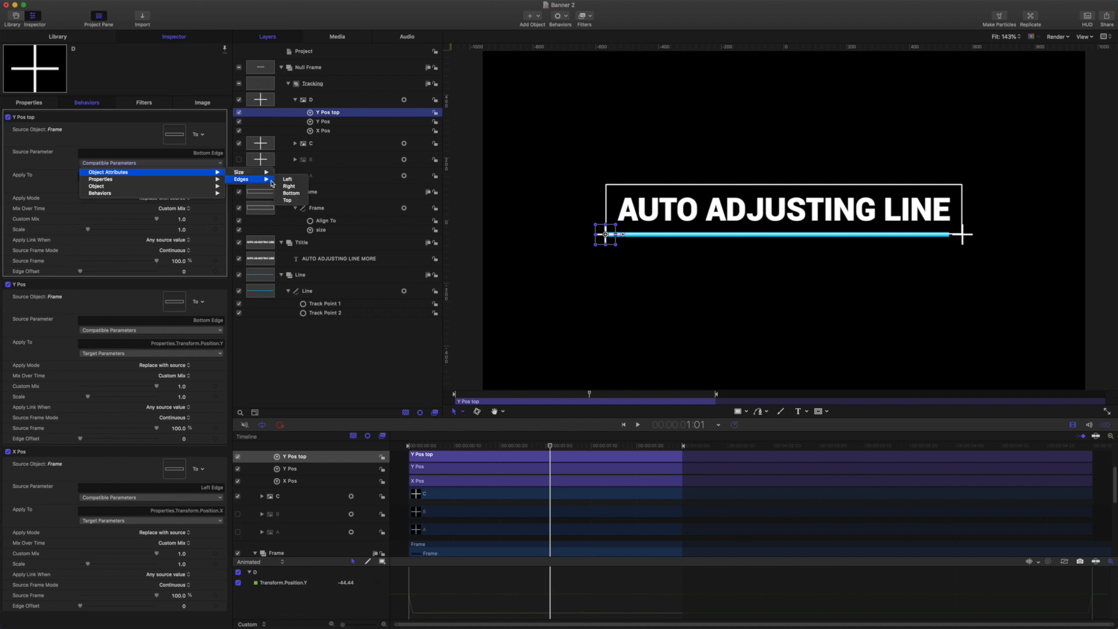
{"action": "left_click", "coordinate": [300, 200]}
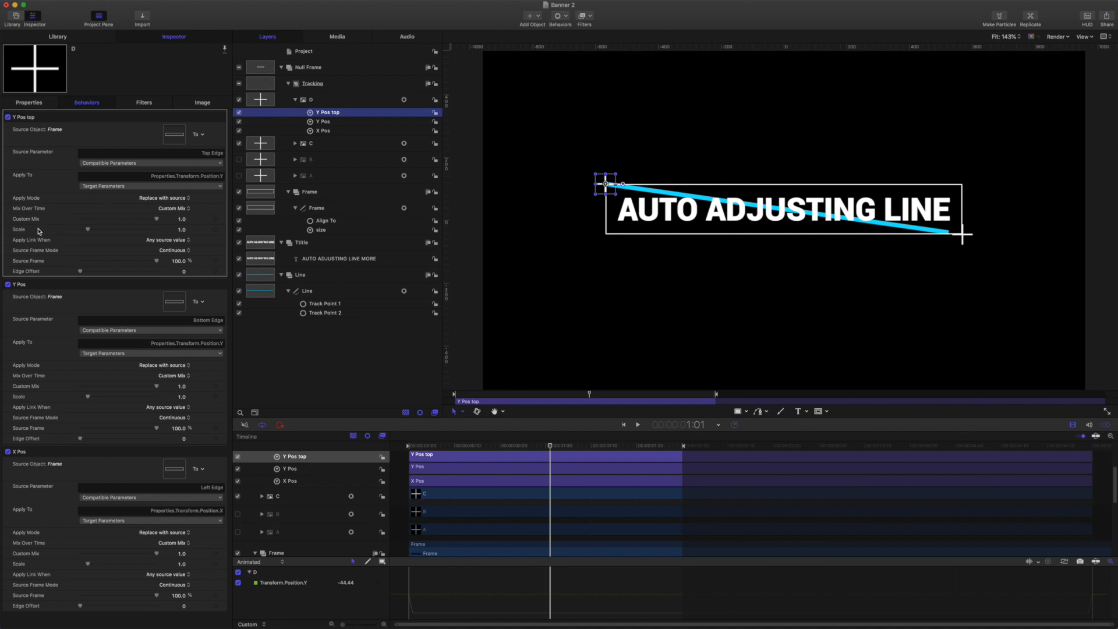
{"action": "left_click", "coordinate": [182, 220]}
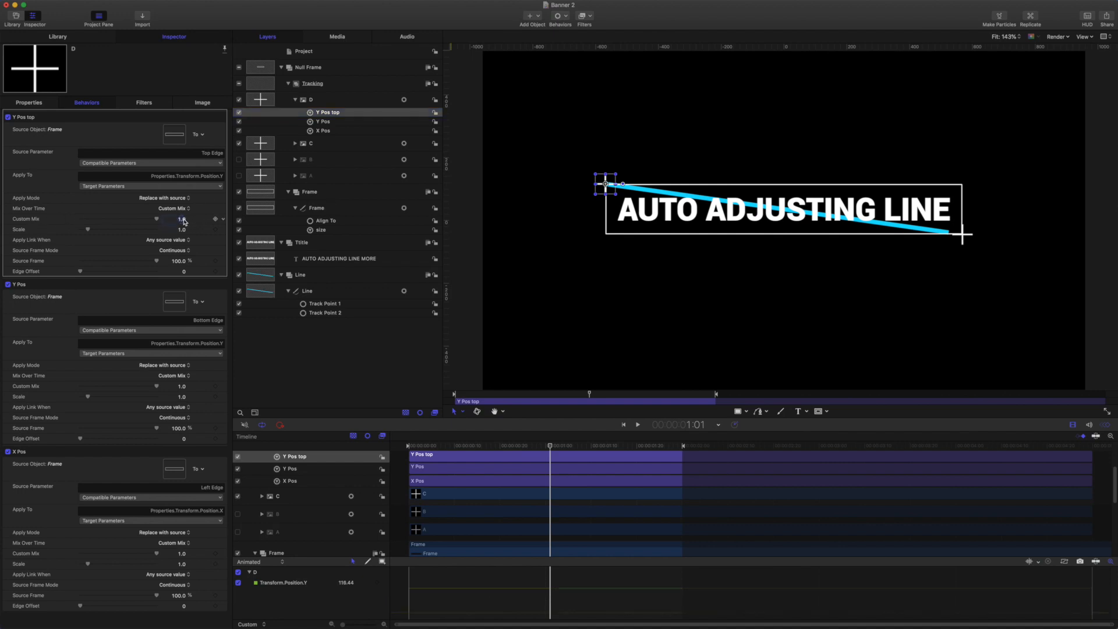
{"action": "type", "text": "0.5"}
{"action": "key", "text": "Return"}
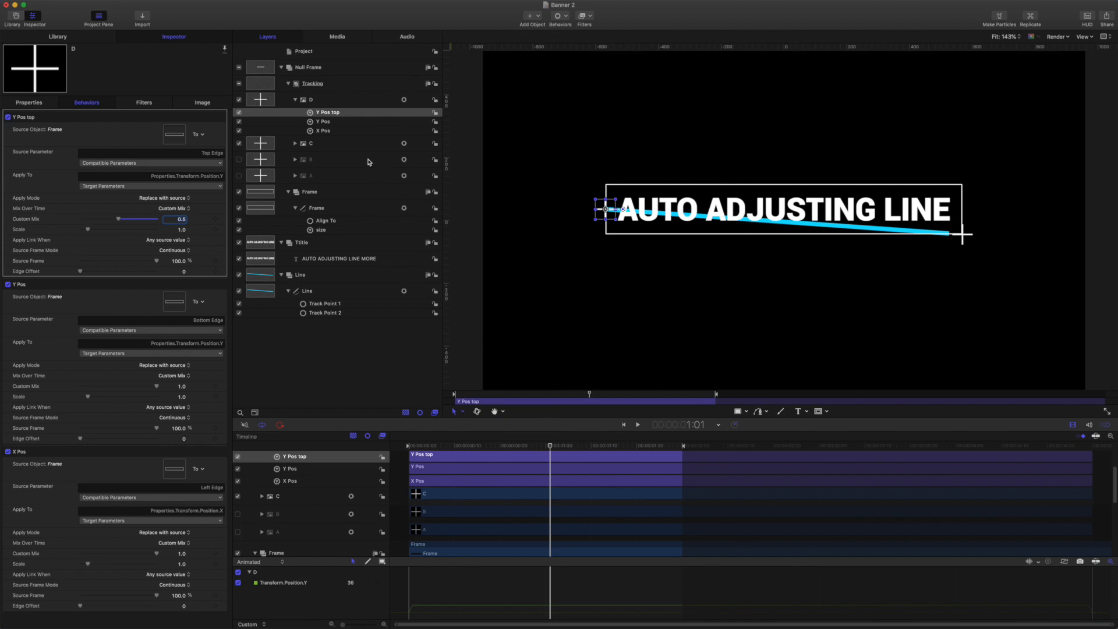
- Duplicate the Y Pos behavior of tracking object C and rename the copy Y Pos top
{"action": "left_click", "coordinate": [295, 144]}
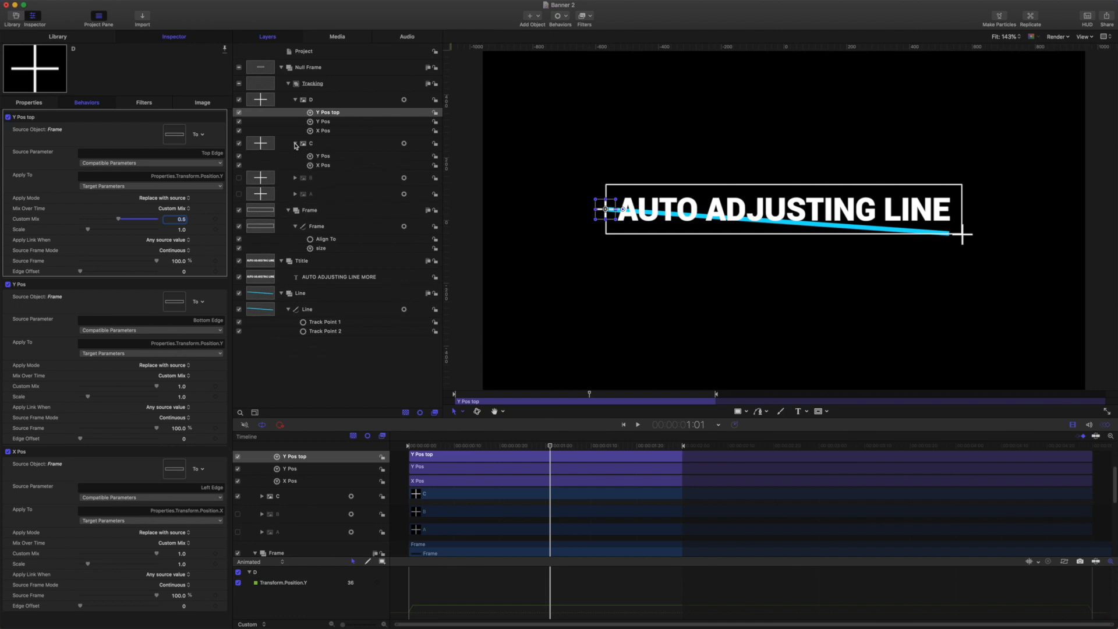
{"action": "left_click", "coordinate": [325, 157]}
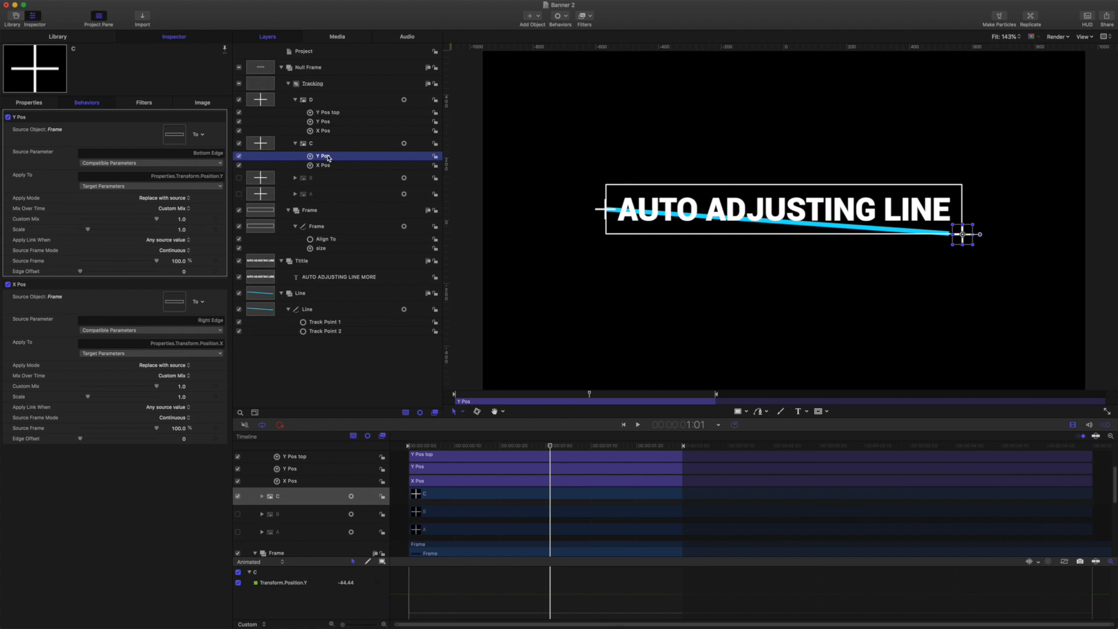
{"action": "key", "text": "super+d"}
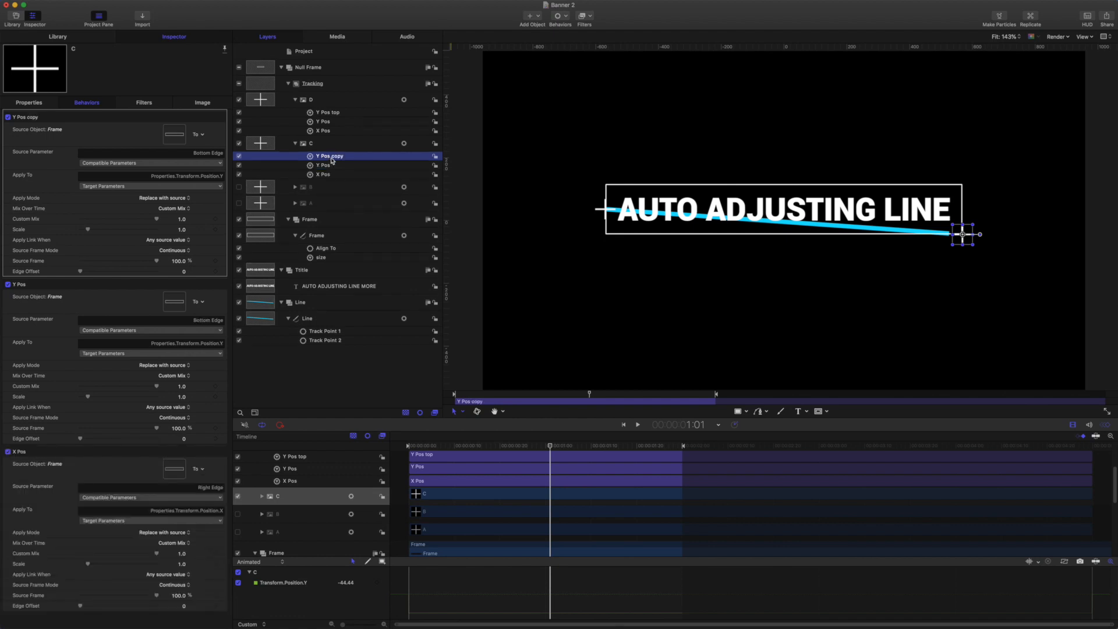
{"action": "double_click", "coordinate": [337, 156]}
{"action": "key", "text": "BackSpace"}
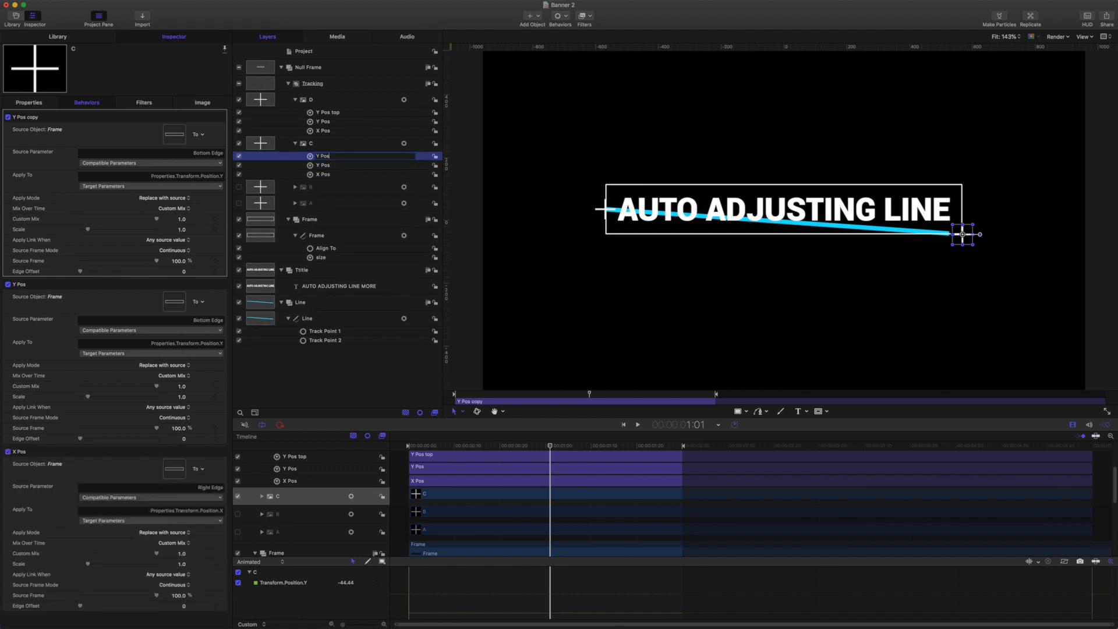
{"action": "key", "text": "Return"}
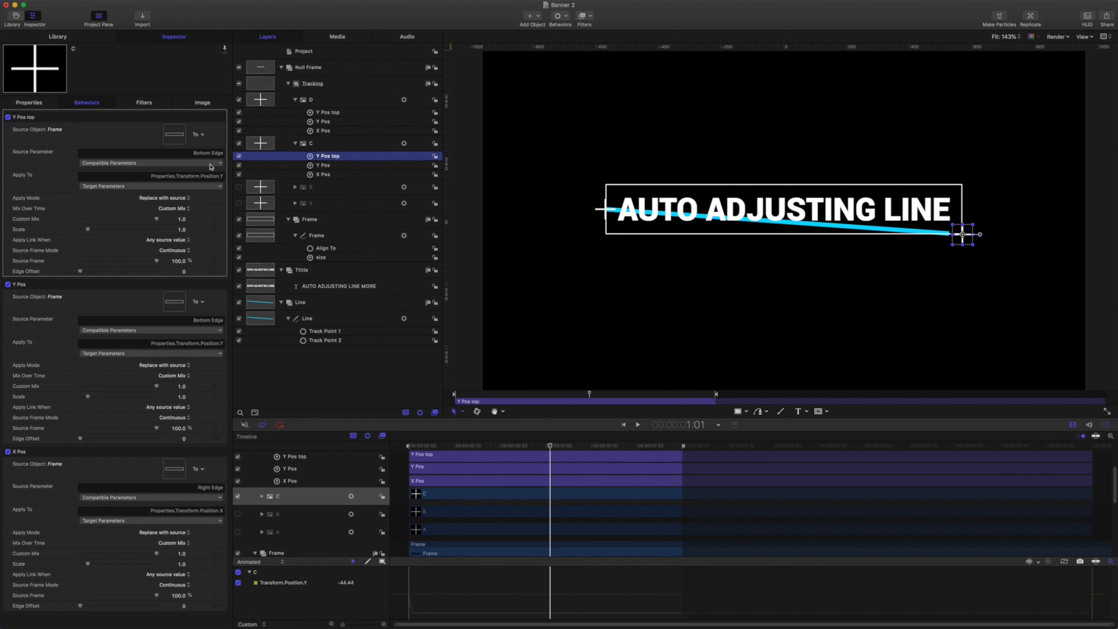
- Link C's Y Pos top behavior to the Frame's Top edge and set its Custom Mix to 0.5
{"action": "left_click", "coordinate": [210, 163]}
{"action": "mouse_move", "coordinate": [207, 172]}
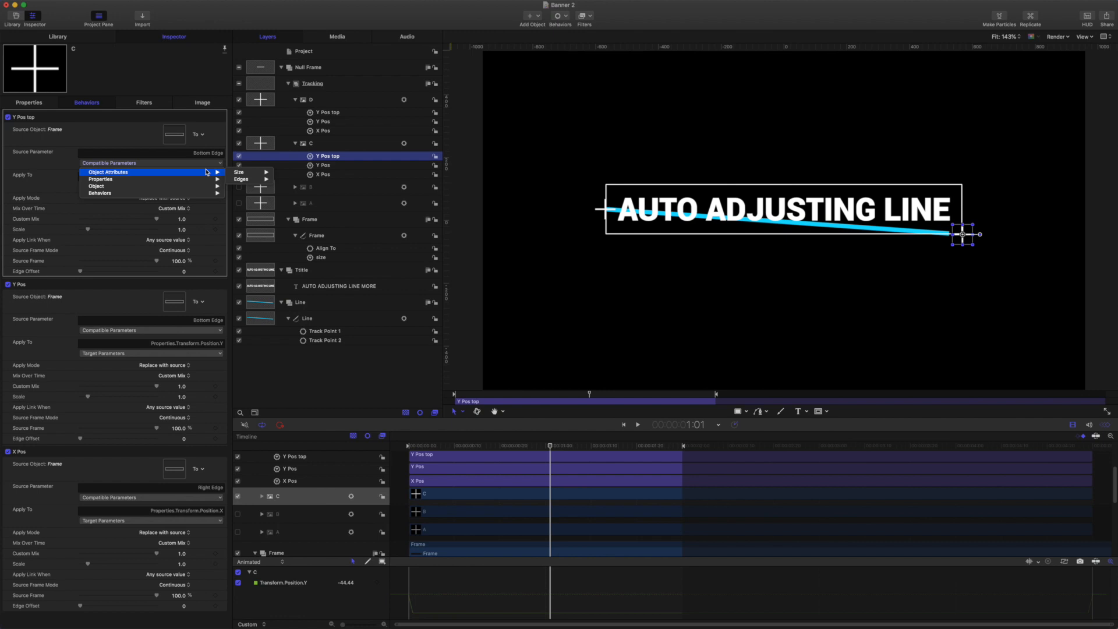
{"action": "mouse_move", "coordinate": [256, 179]}
{"action": "left_click", "coordinate": [298, 201]}
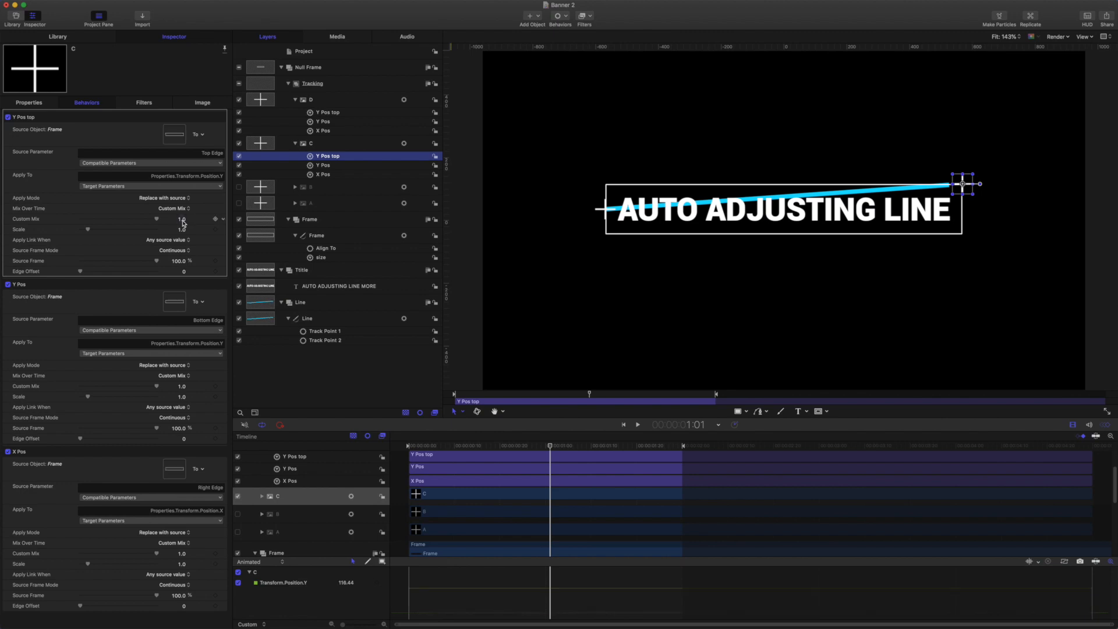
{"action": "left_click", "coordinate": [182, 220]}
{"action": "type", "text": "0.5"}
{"action": "key", "text": "Return"}
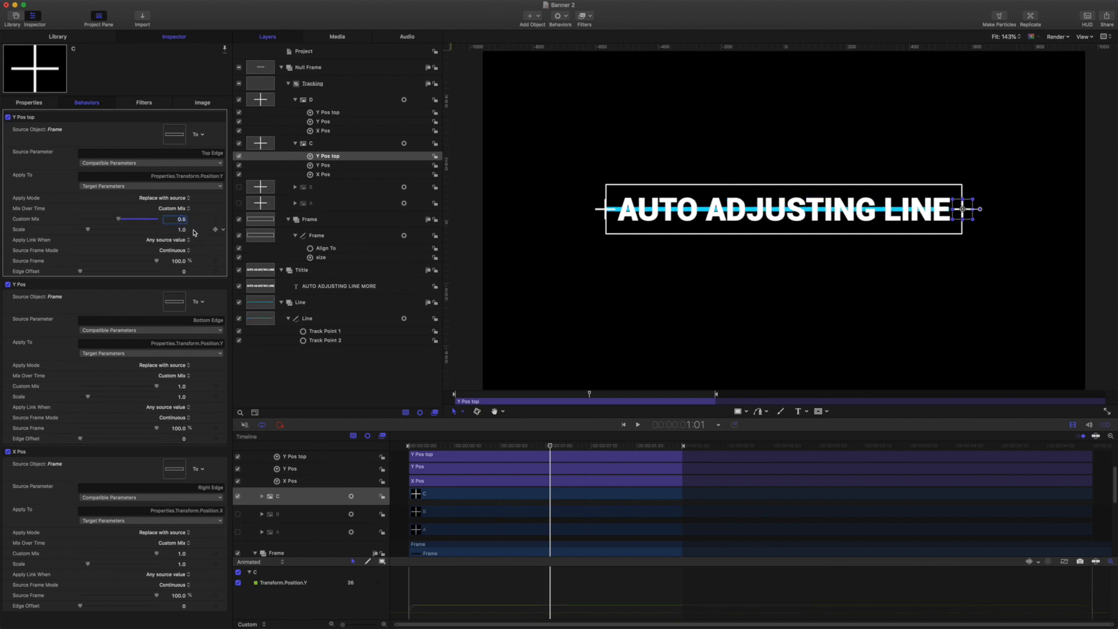
- Add three extra lines, each reading "s", below AUTO ADJUSTING LINE in the title text
{"action": "left_click", "coordinate": [341, 288]}
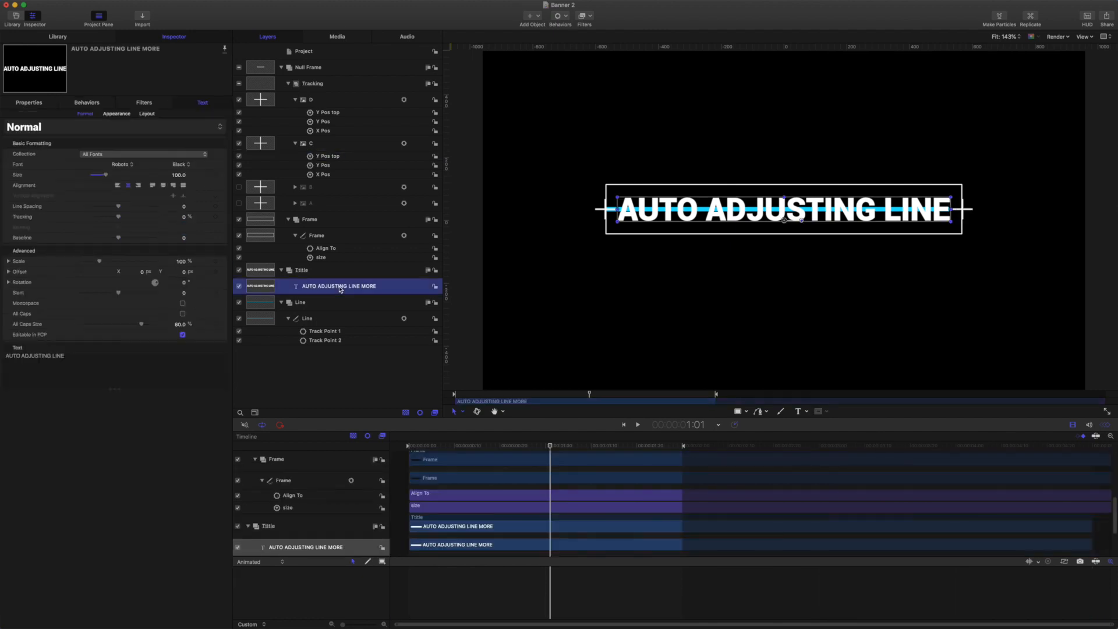
{"action": "left_click", "coordinate": [81, 361]}
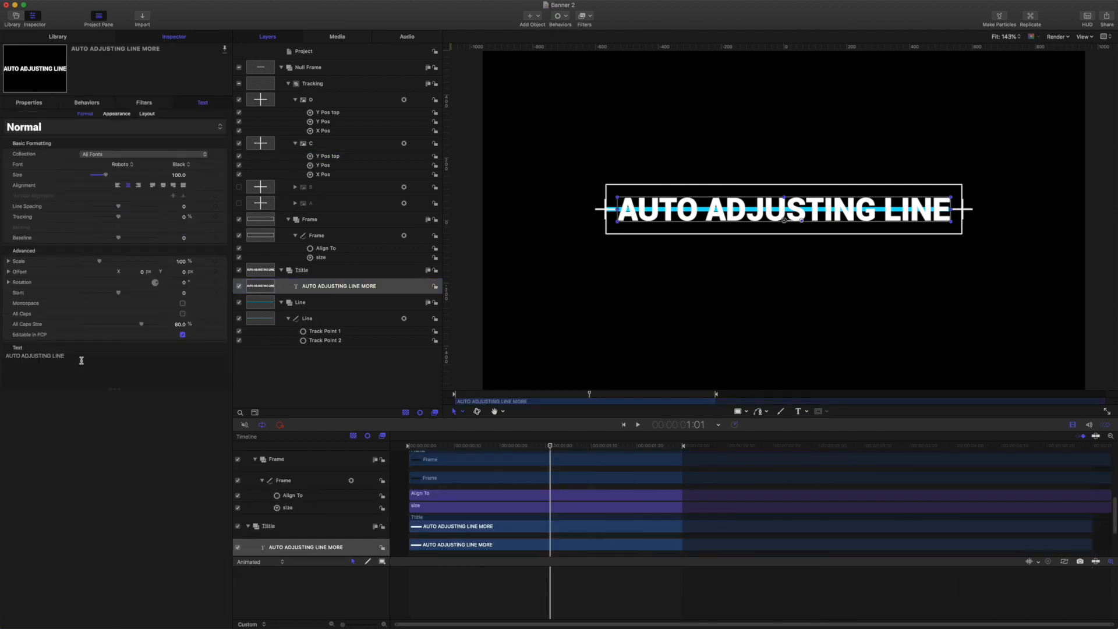
{"action": "key", "text": "Return"}
{"action": "type", "text": "s"}
{"action": "key", "text": "Return"}
{"action": "type", "text": "s"}
{"action": "key", "text": "Return"}
{"action": "type", "text": "s"}
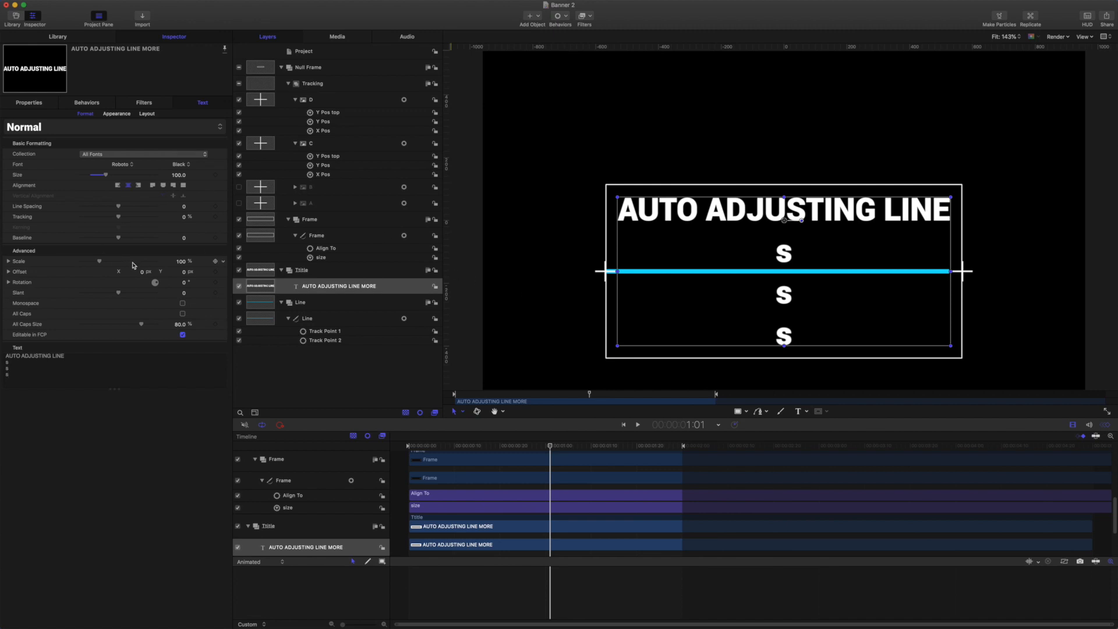
- Delete the three extra "s" lines from the title text
{"action": "key", "text": "BackSpace"}
{"action": "key", "text": "BackSpace"}
{"action": "key", "text": "BackSpace"}
{"action": "key", "text": "BackSpace"}
{"action": "key", "text": "BackSpace"}
{"action": "key", "text": "BackSpace"}
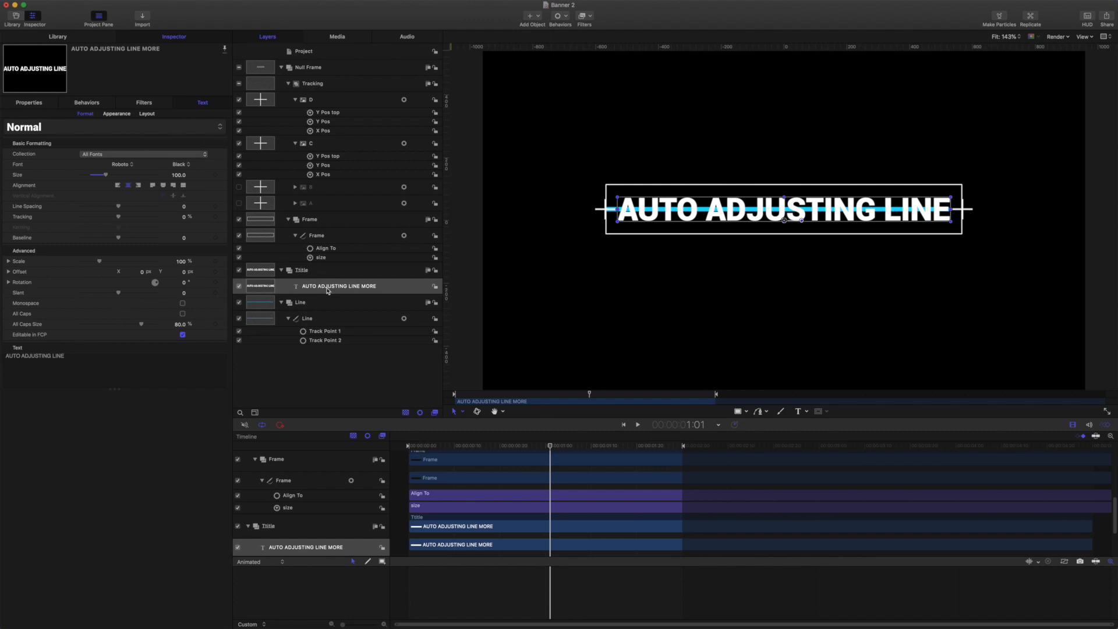
- Add a Link parameter behavior to the outline Width of the Line shape
{"action": "left_click", "coordinate": [304, 316]}
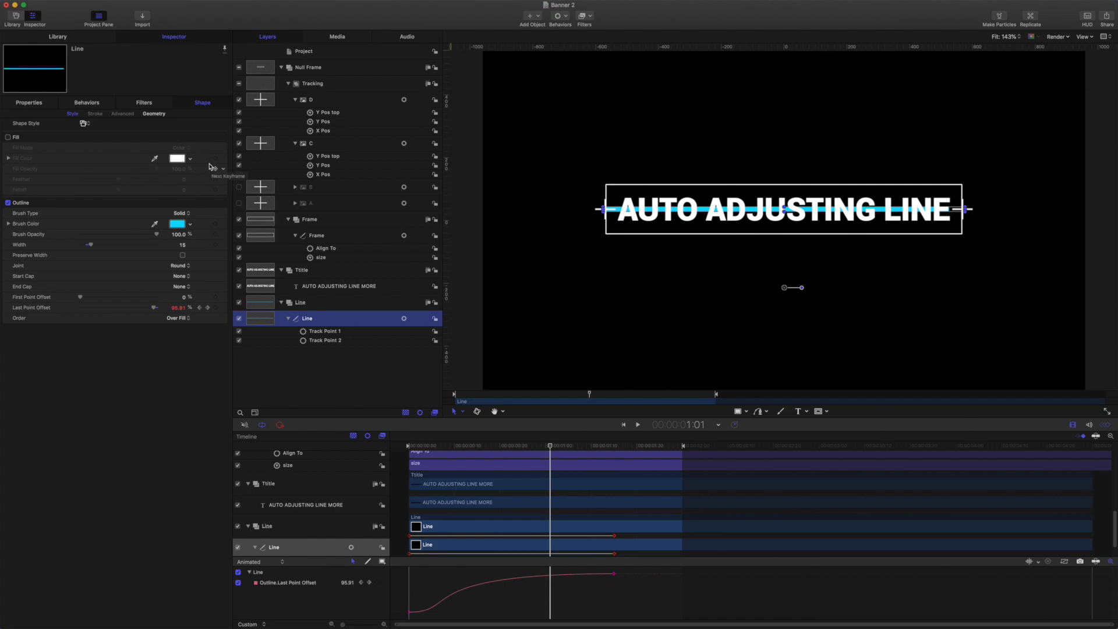
{"action": "left_click", "coordinate": [223, 244]}
{"action": "mouse_move", "coordinate": [282, 327]}
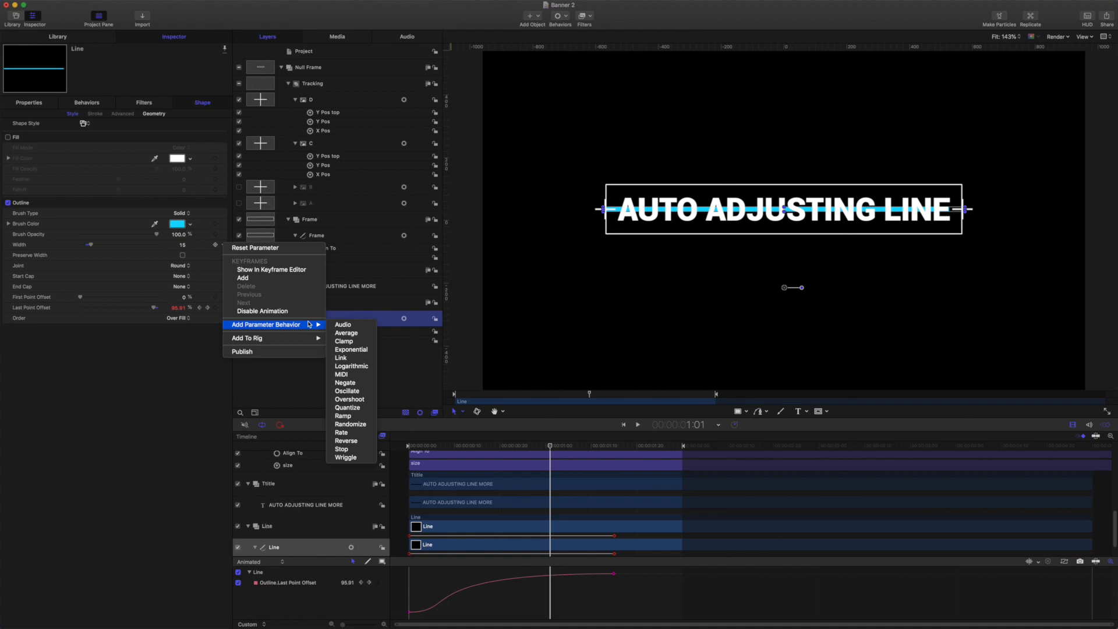
{"action": "left_click", "coordinate": [356, 359]}
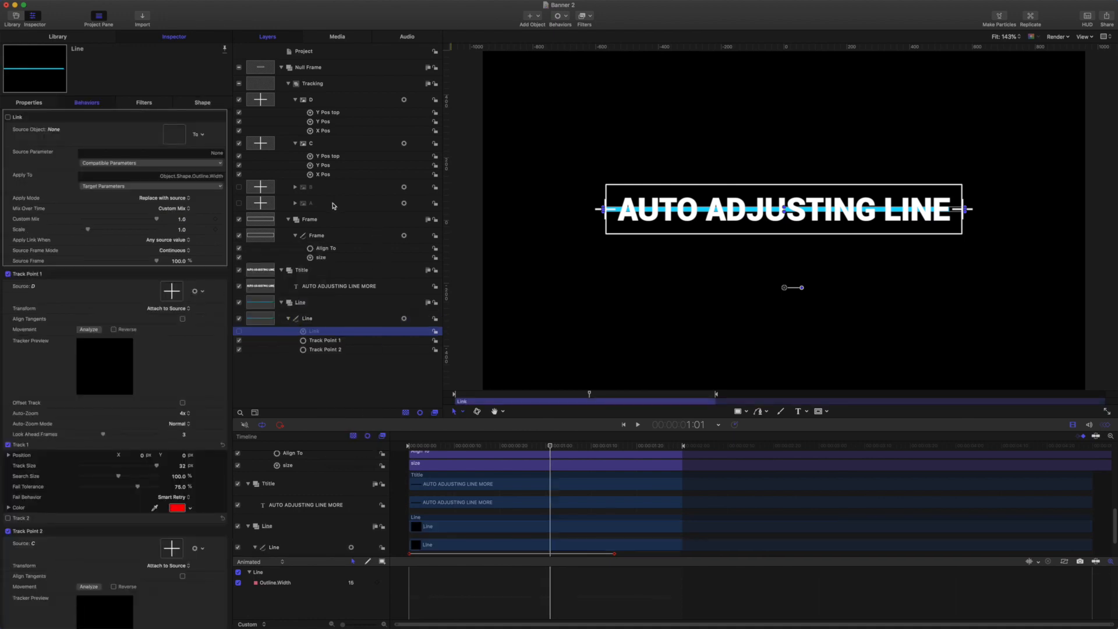
- Use the Frame shape as the link's source object and its Size Height as the source parameter
{"action": "left_click_drag", "start_coordinate": [317, 238], "coordinate": [175, 140]}
{"action": "left_click", "coordinate": [210, 165]}
{"action": "mouse_move", "coordinate": [219, 180]}
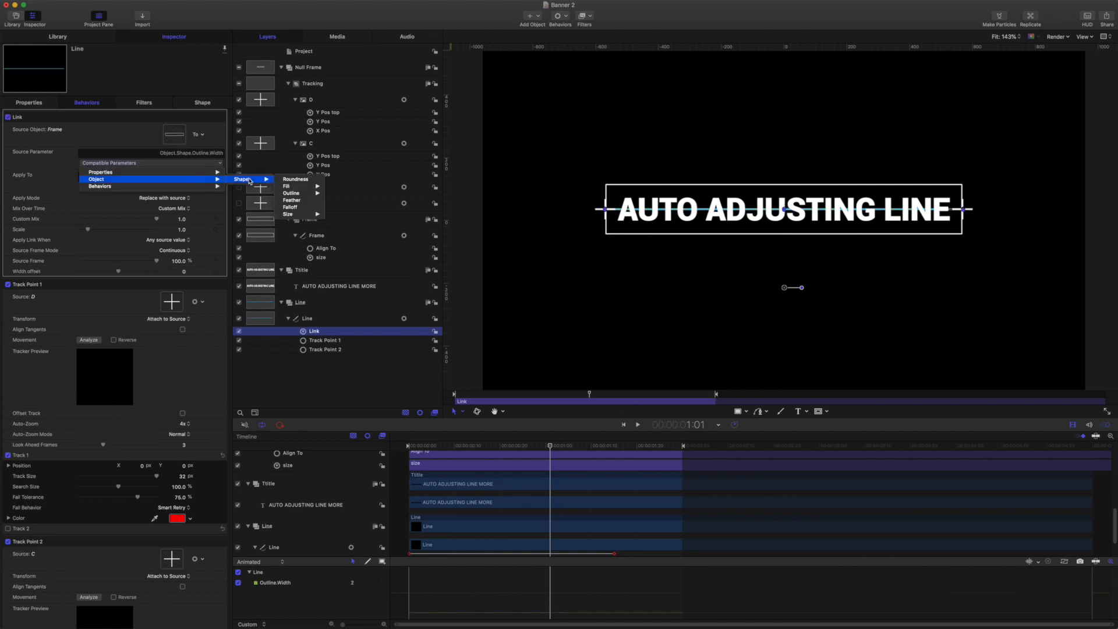
{"action": "mouse_move", "coordinate": [297, 214]}
{"action": "left_click", "coordinate": [342, 221]}
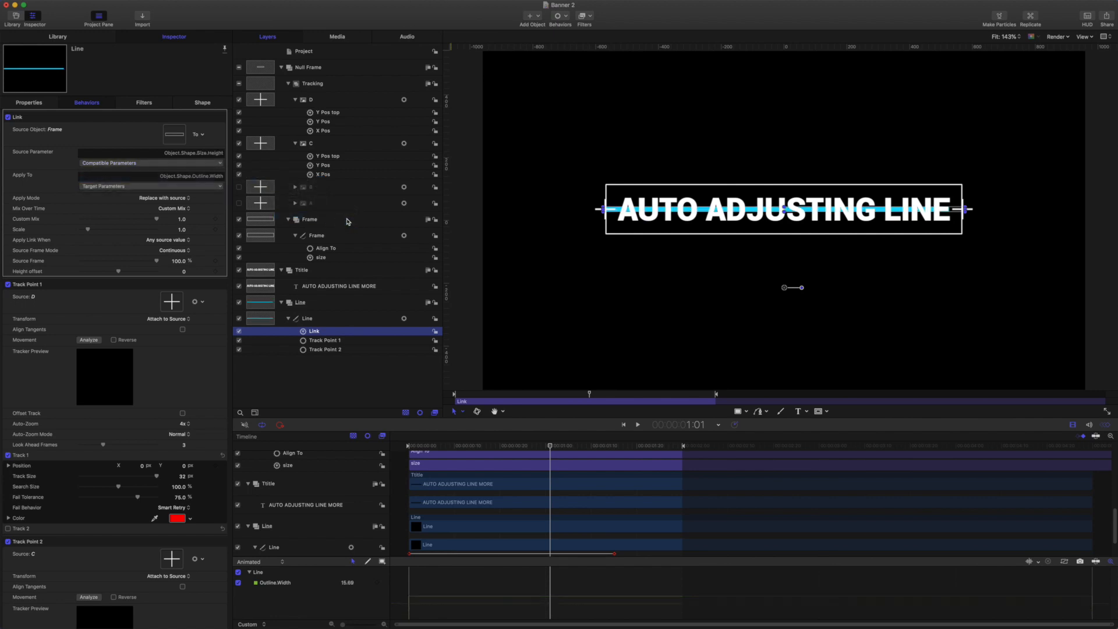
- Hide the Tracking group and set the Scale of the Line's width link to 10
{"action": "left_click", "coordinate": [239, 83]}
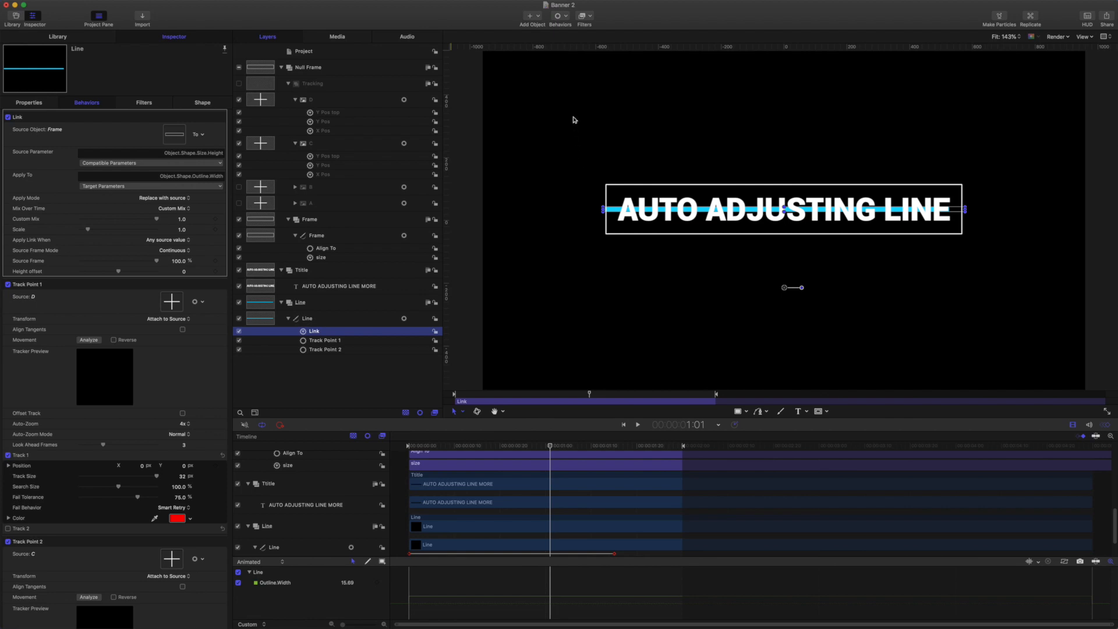
{"action": "left_click", "coordinate": [182, 229]}
{"action": "left_click", "coordinate": [183, 230]}
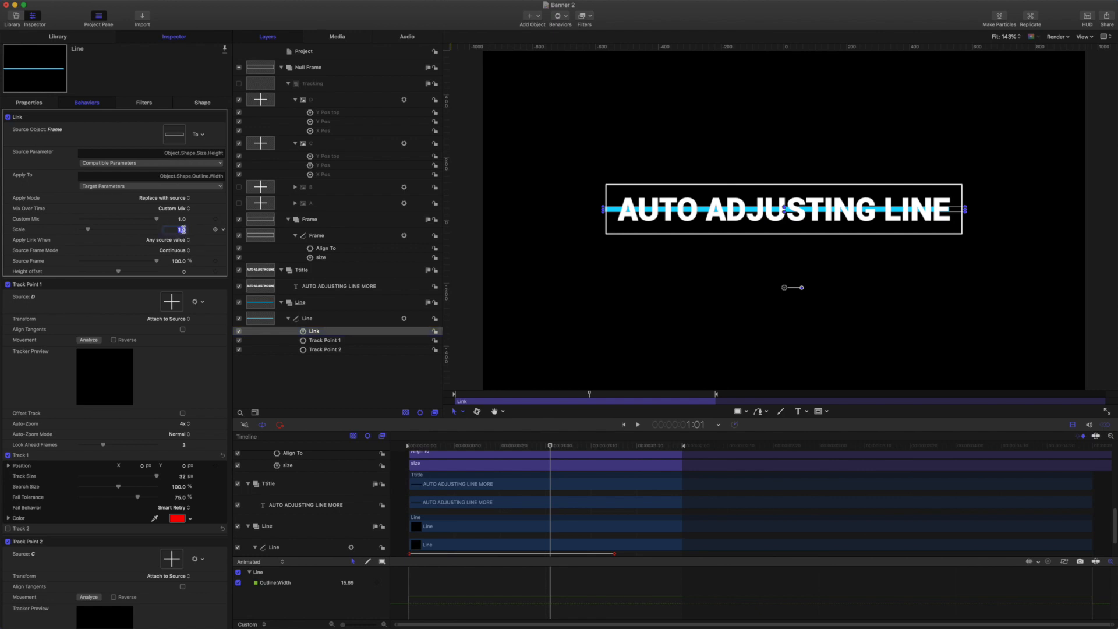
{"action": "type", "text": "10"}
{"action": "key", "text": "Return"}
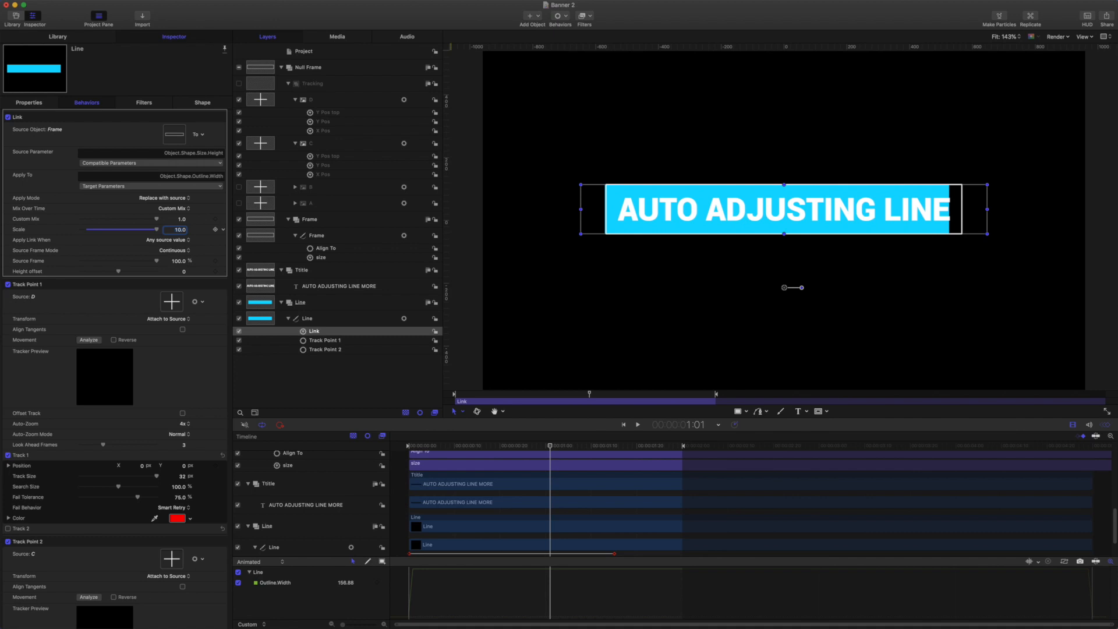
- Hide the Frame shape and the canvas overlays, and play back the banner animation
{"action": "left_click", "coordinate": [239, 238]}
{"action": "left_click", "coordinate": [239, 236]}
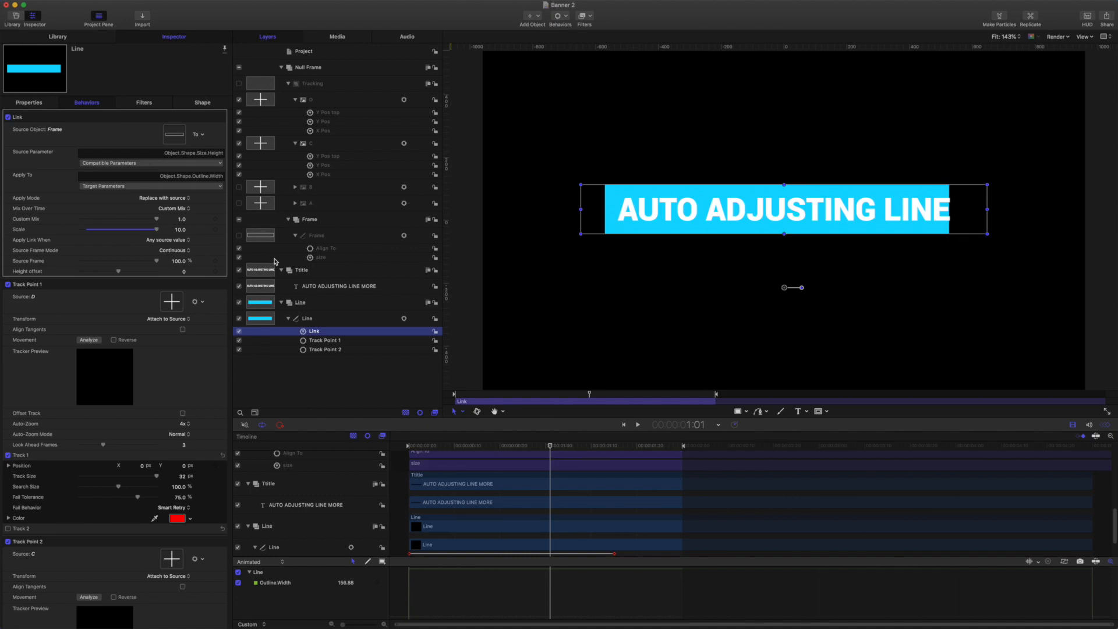
{"action": "key", "text": "super+slash"}
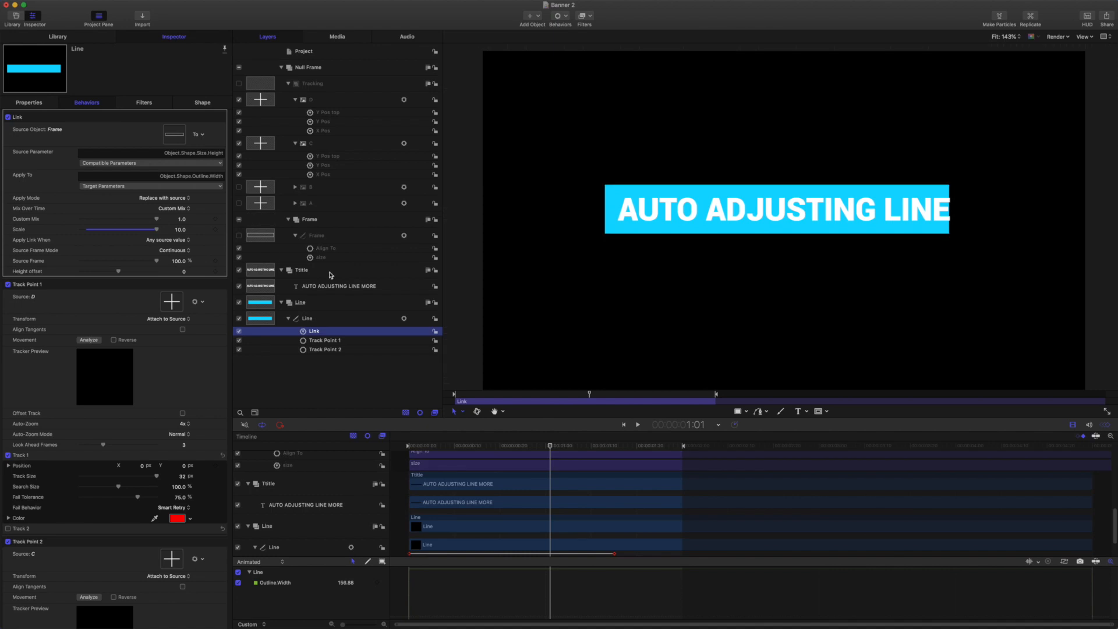
{"action": "left_click", "coordinate": [639, 425]}
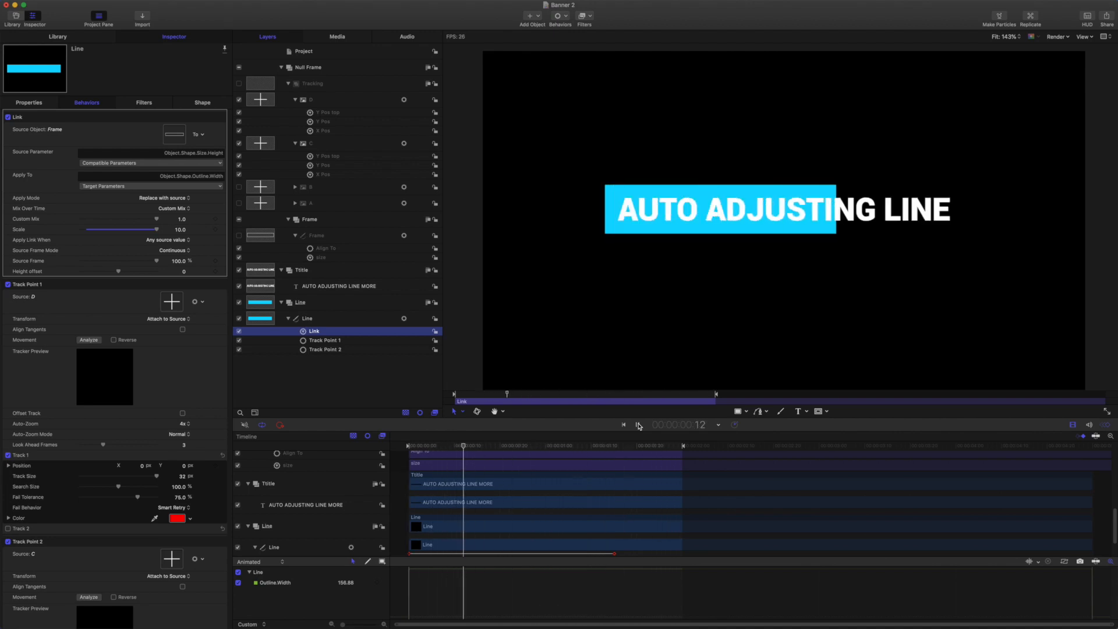
{"action": "left_click", "coordinate": [639, 426]}
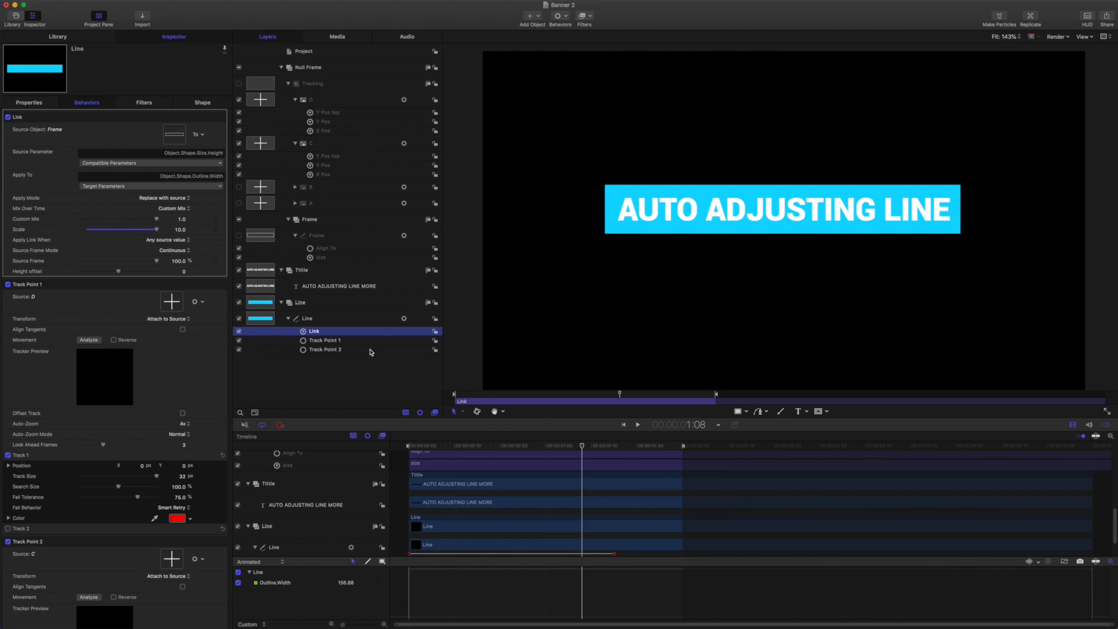
- Add the lines "more more" and "lines" to the title text and play back the banner animation
{"action": "left_click", "coordinate": [349, 287]}
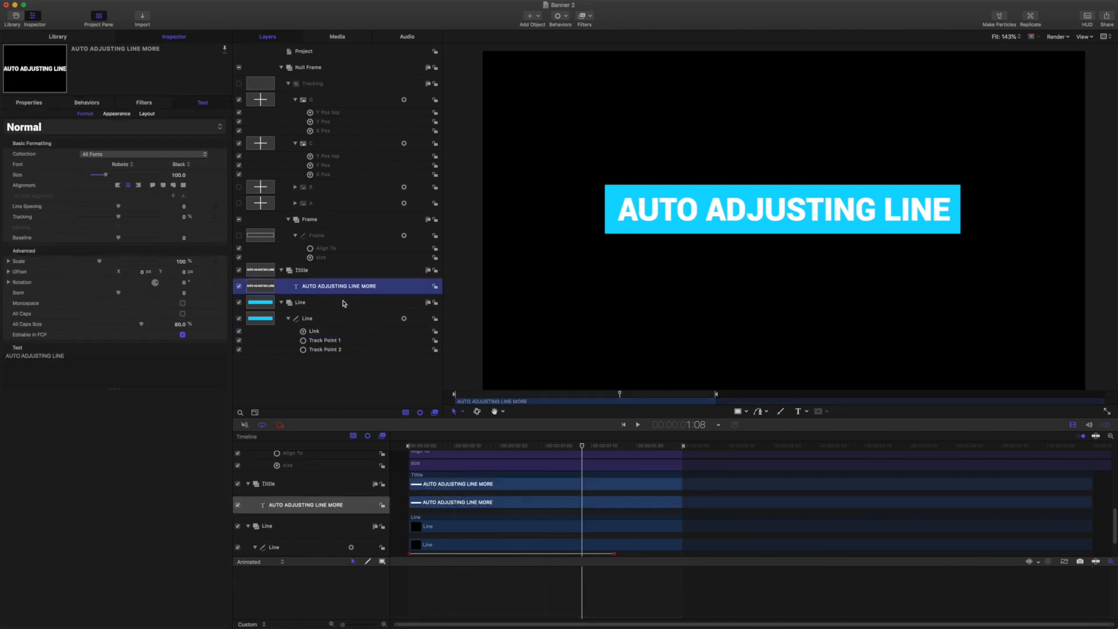
{"action": "left_click", "coordinate": [72, 356]}
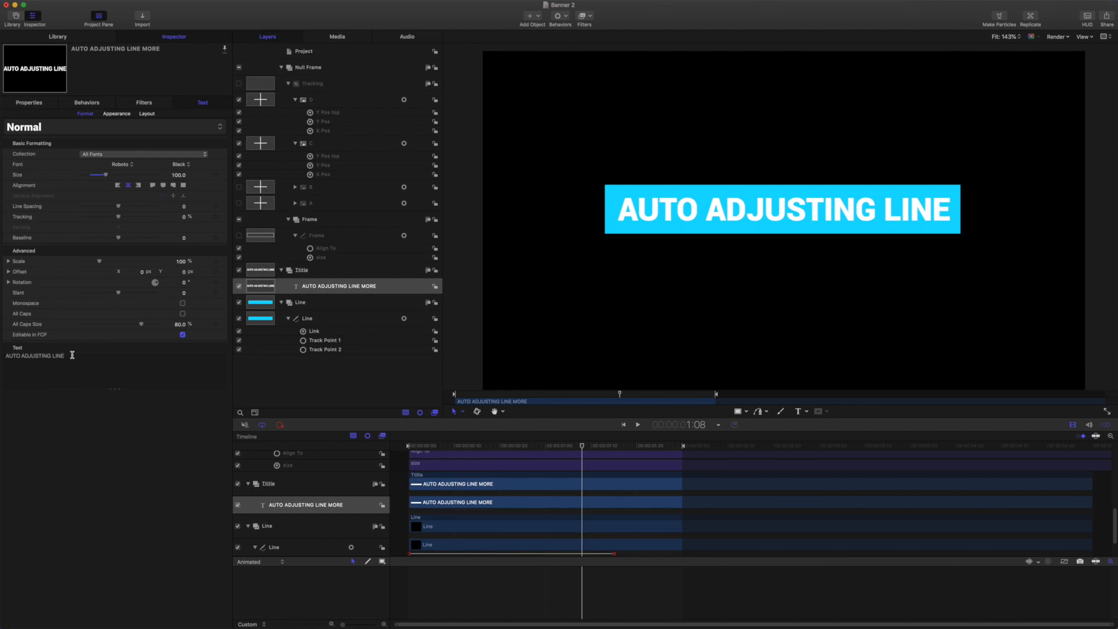
{"action": "key", "text": "Return"}
{"action": "type", "text": "mo"}
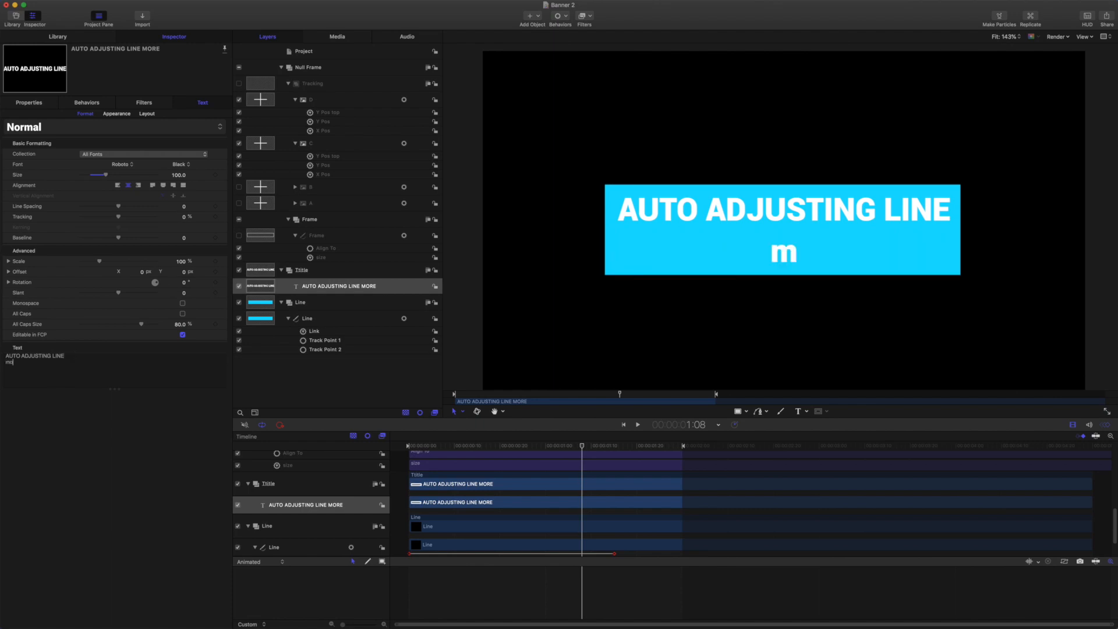
{"action": "type", "text": "re more"}
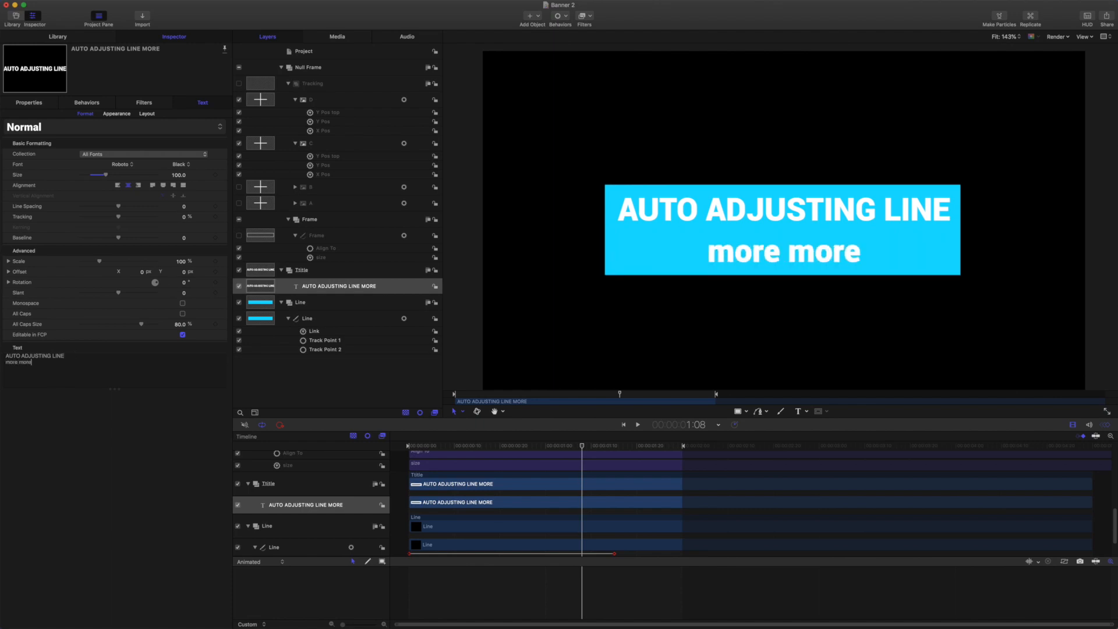
{"action": "key", "text": "Return"}
{"action": "type", "text": "lines"}
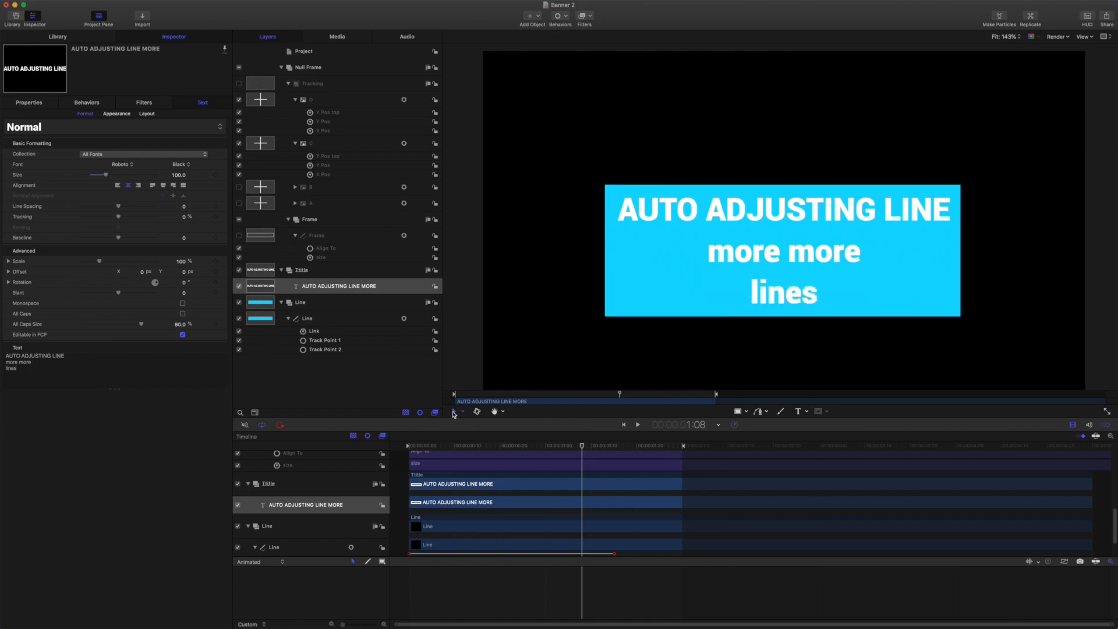
{"action": "left_click", "coordinate": [636, 426]}
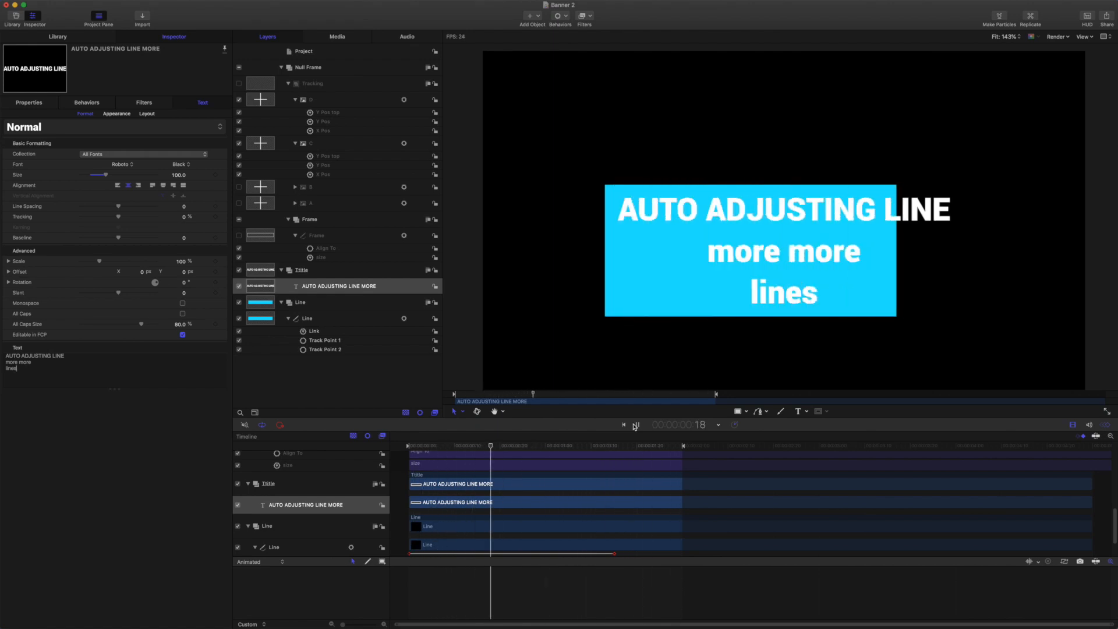
{"action": "left_click", "coordinate": [637, 425]}
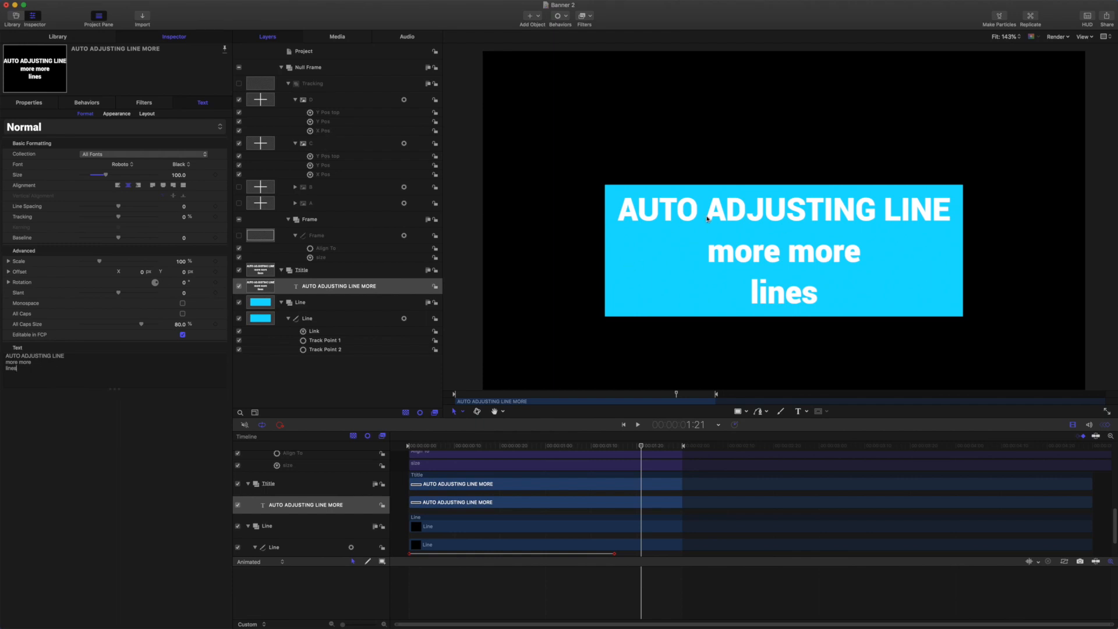
- Show the Tracking group and delete the extra lines below AUTO ADJUSTING LINE in the title text
{"action": "left_click", "coordinate": [617, 236]}
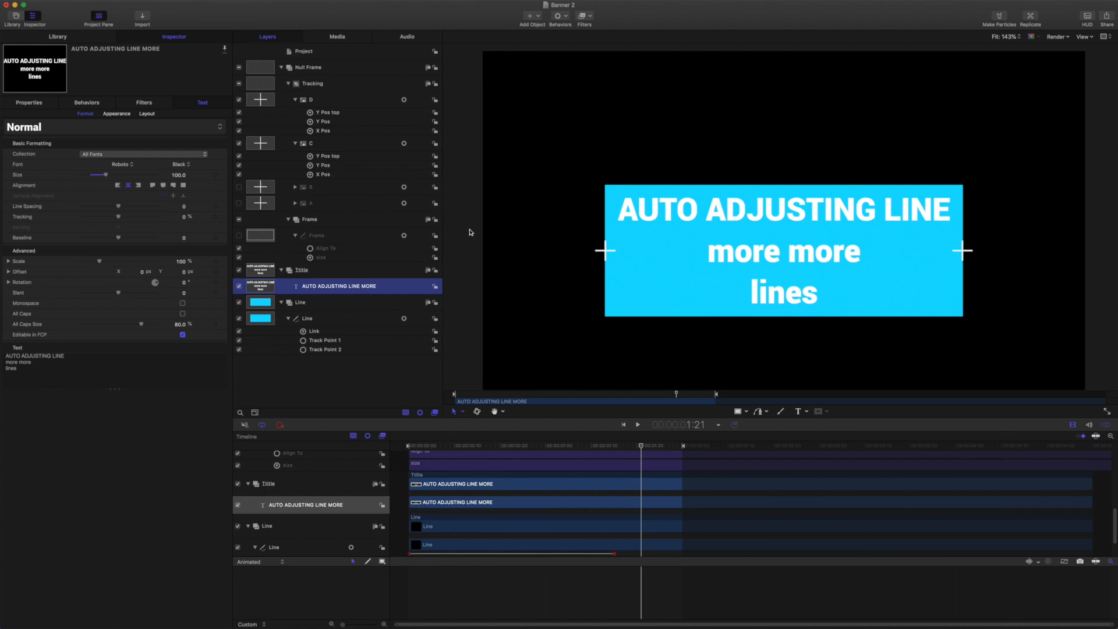
{"action": "left_click_drag", "start_coordinate": [65, 373], "coordinate": [2, 365]}
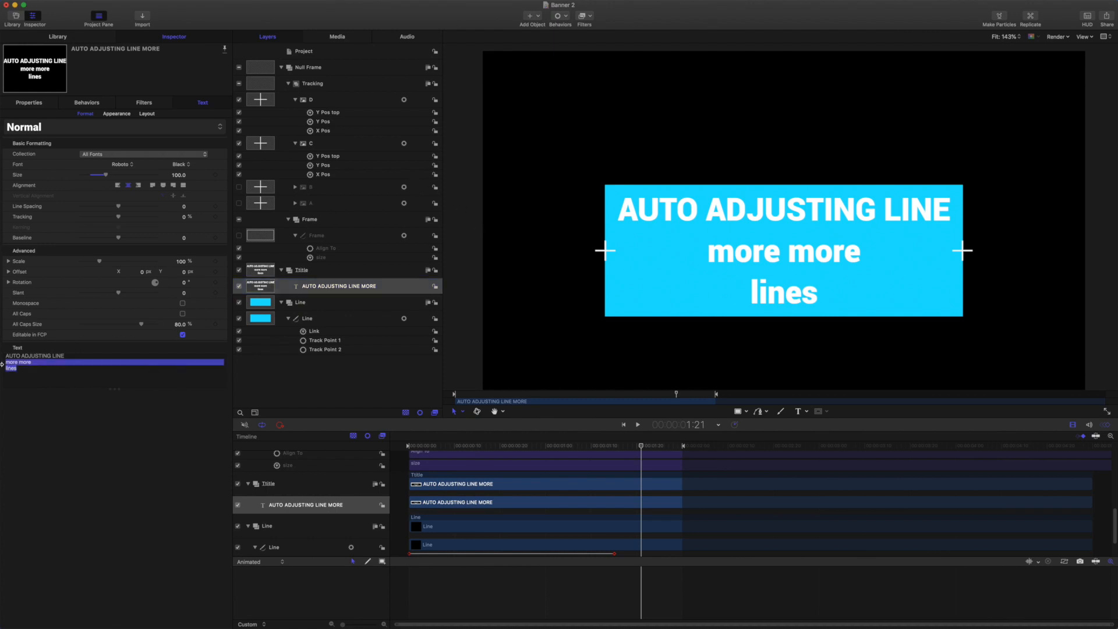
{"action": "key", "text": "BackSpace"}
{"action": "key", "text": "BackSpace"}
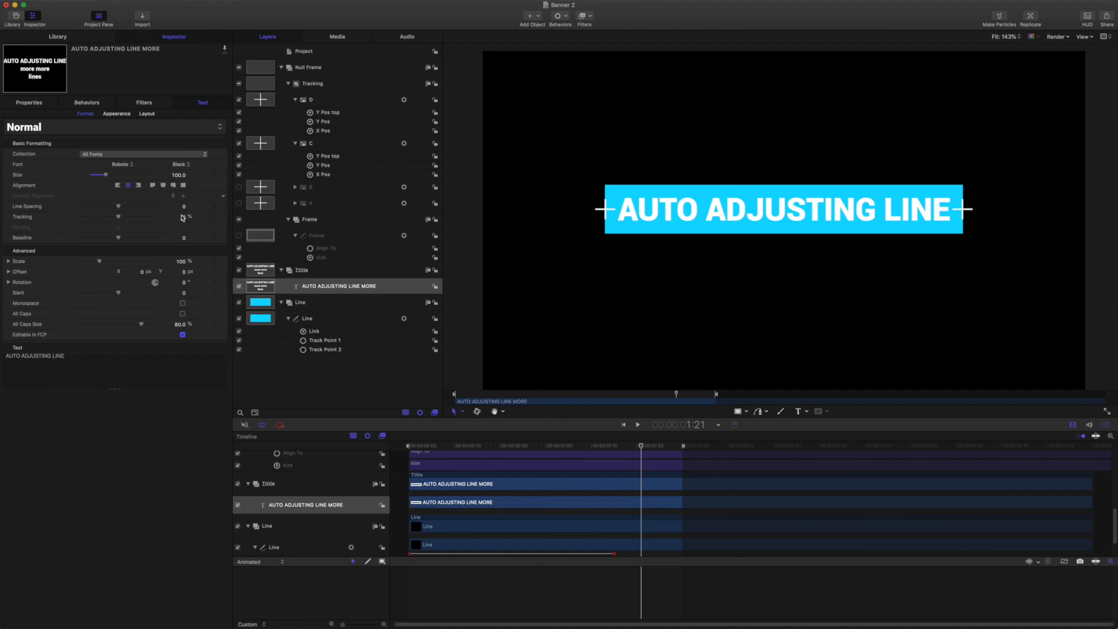
- Disable the Align To behavior on the Frame shape
{"action": "left_click", "coordinate": [324, 169]}
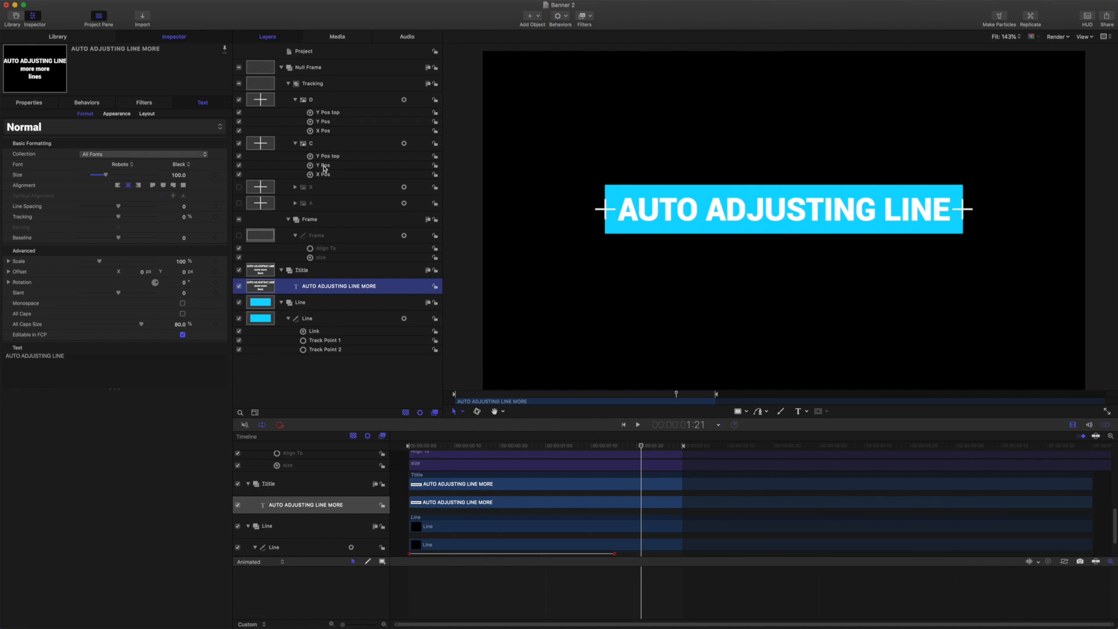
{"action": "left_click", "coordinate": [325, 169]}
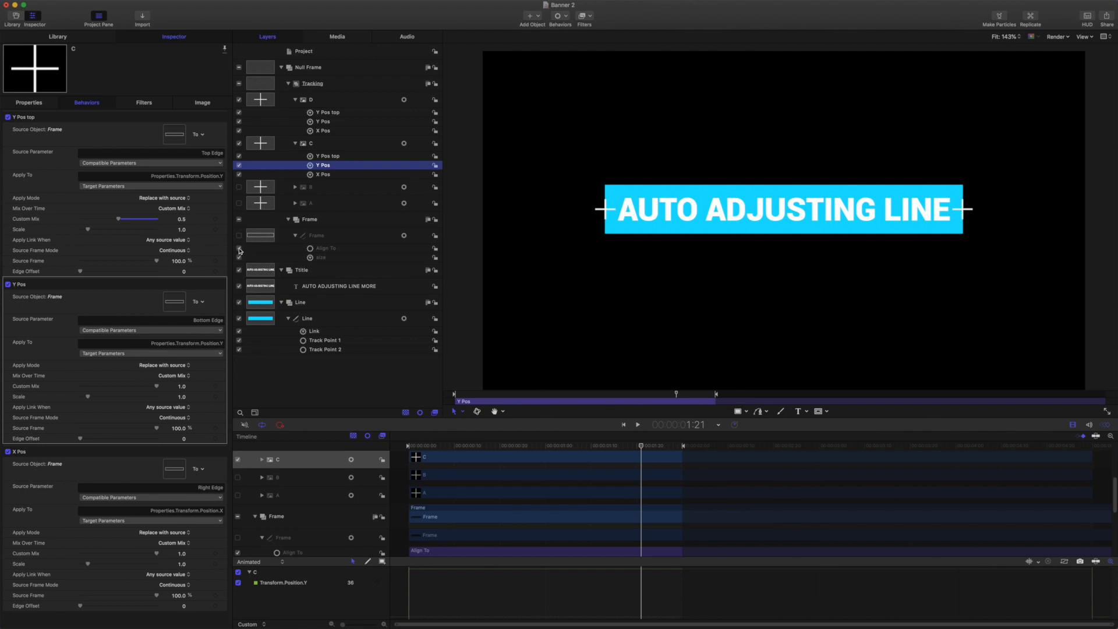
{"action": "left_click", "coordinate": [239, 250]}
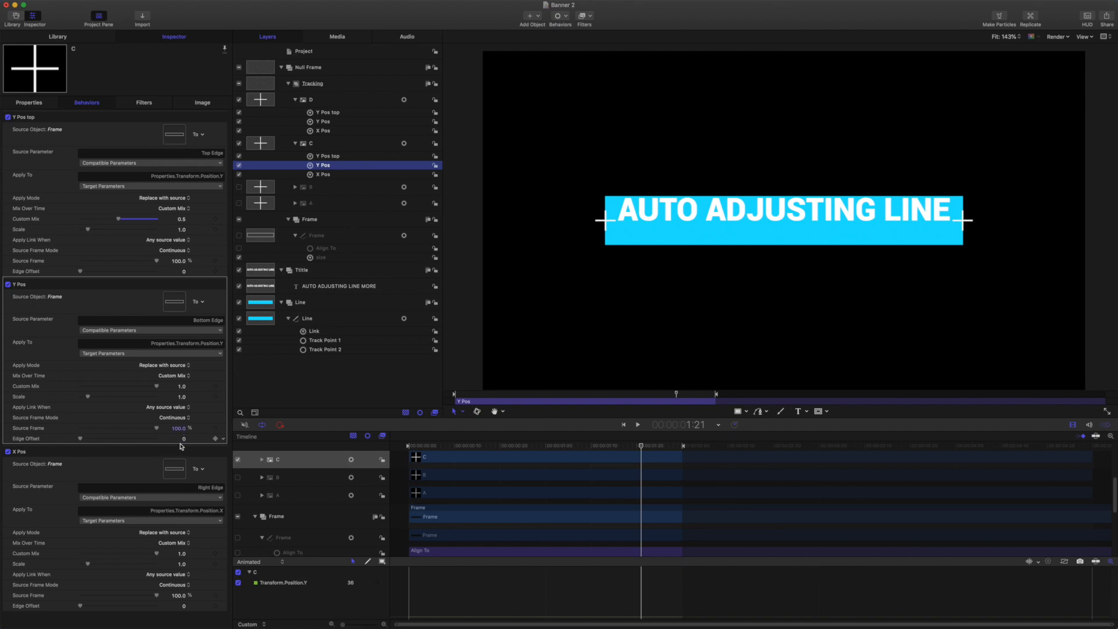
- Examine the X Offset animation options of the Frame's size behavior and the Frame's transform properties
{"action": "scroll", "coordinate": [329, 282], "scroll_direction": "down", "scroll_amount": 1}
{"action": "scroll", "coordinate": [329, 274], "scroll_direction": "up", "scroll_amount": 1}
{"action": "left_click", "coordinate": [326, 257]}
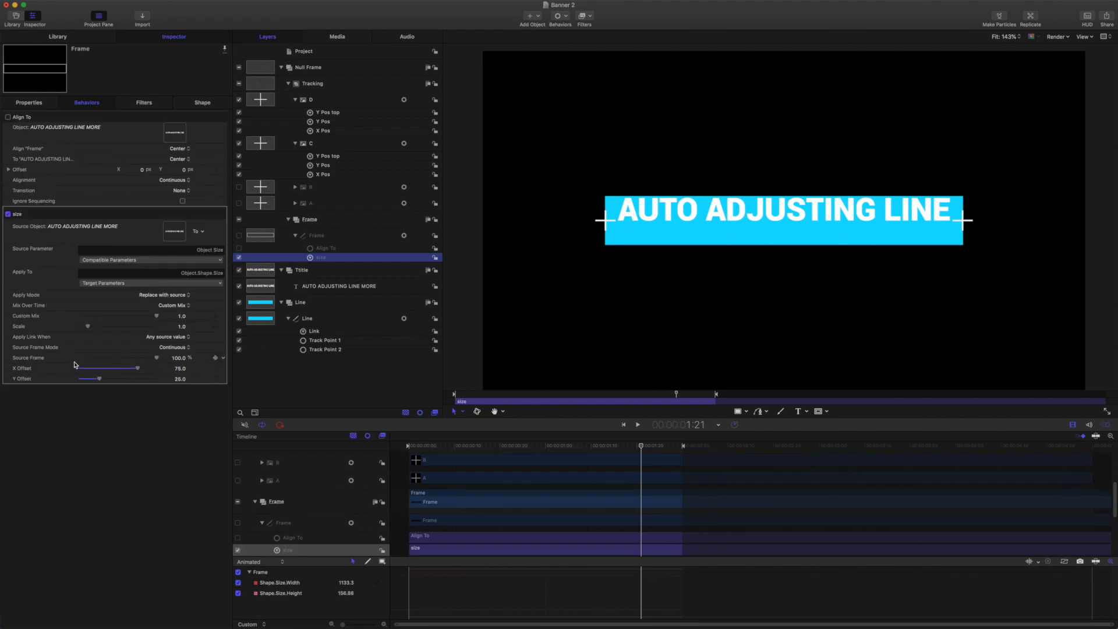
{"action": "left_click", "coordinate": [224, 369]}
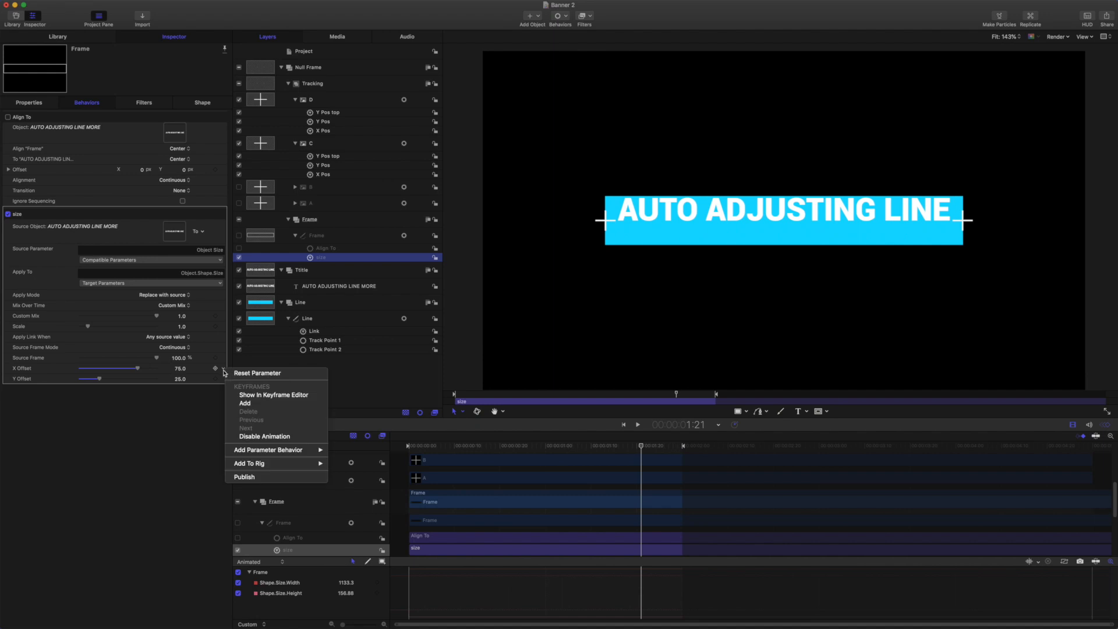
{"action": "mouse_move", "coordinate": [280, 452]}
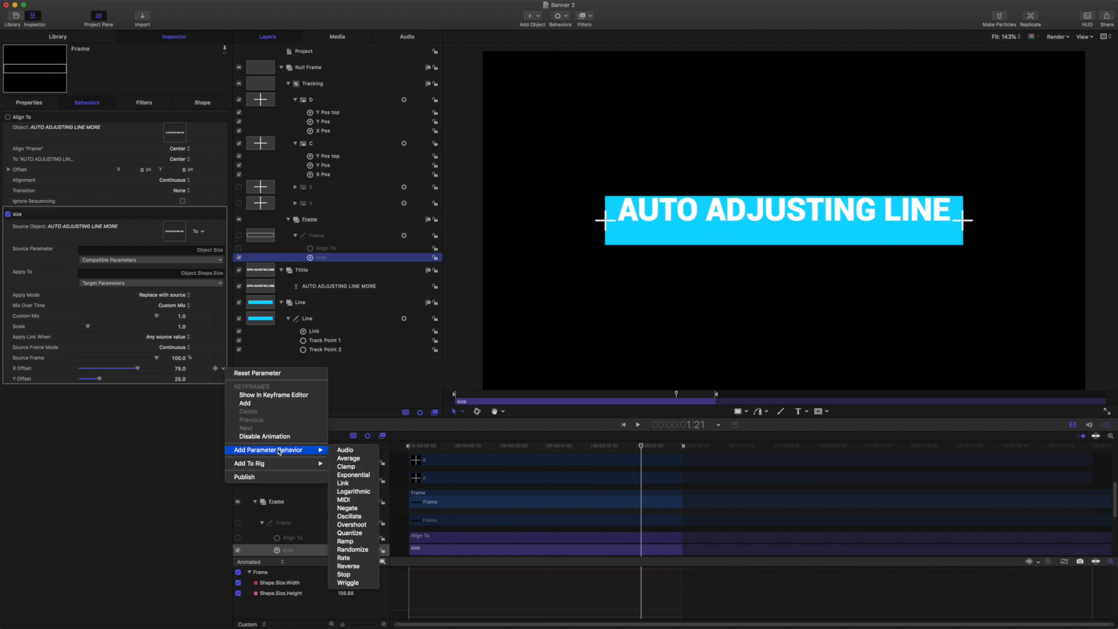
{"action": "mouse_move", "coordinate": [254, 464]}
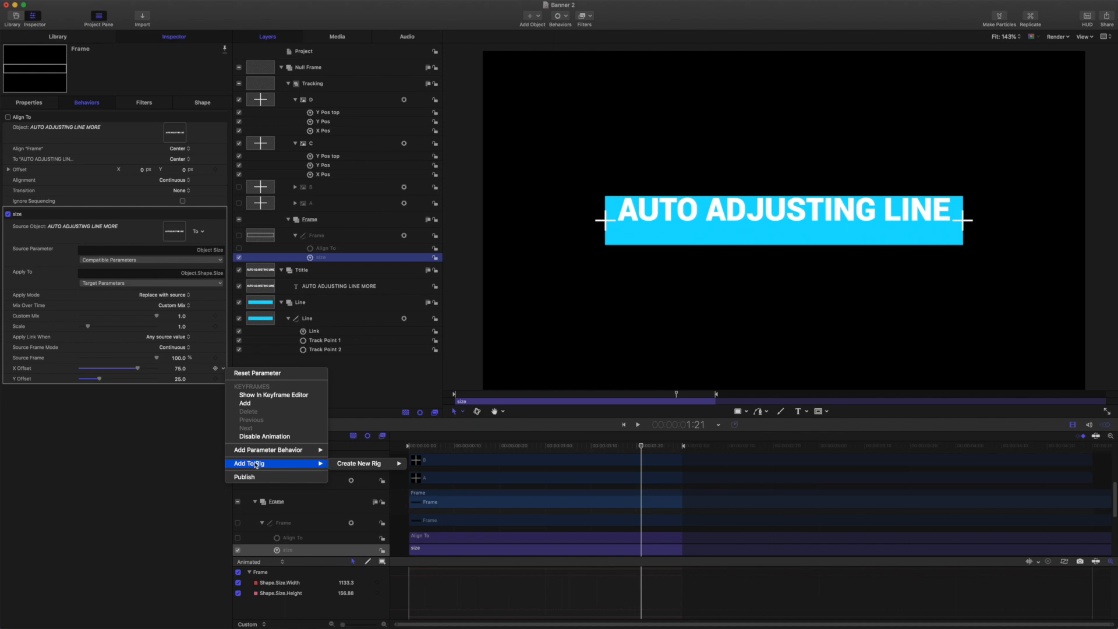
{"action": "left_click", "coordinate": [138, 418]}
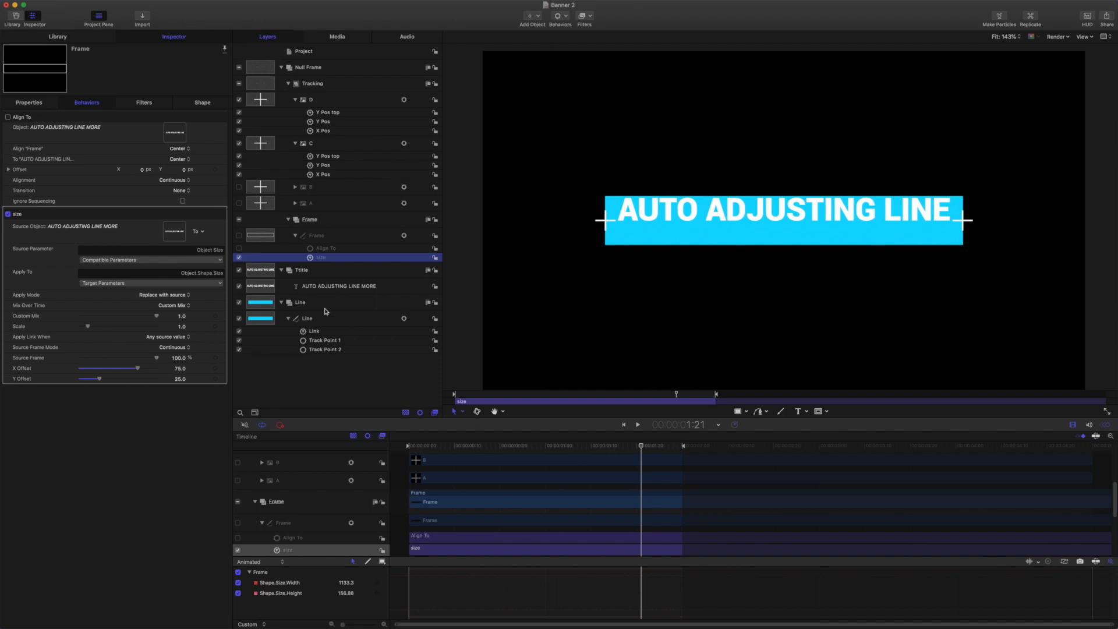
{"action": "left_click", "coordinate": [34, 105]}
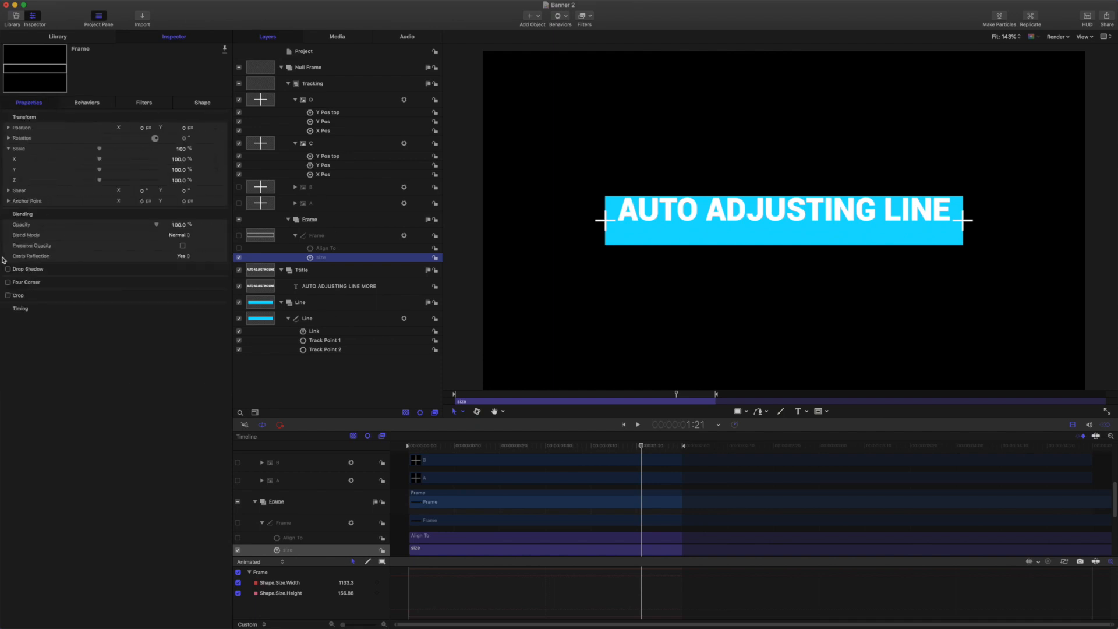